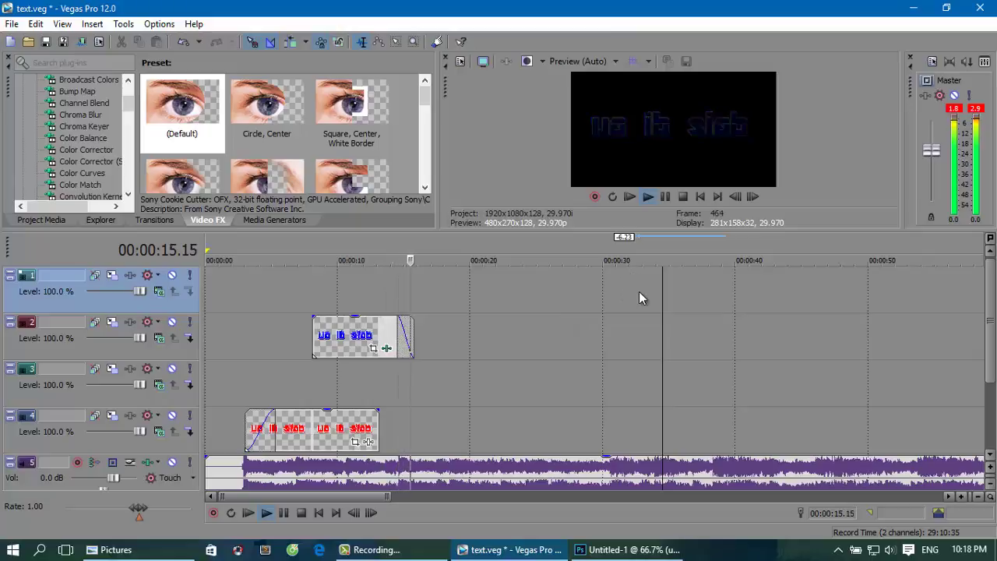
# Stop playback with the cursor at 00:00:28.14 and insert a default Titles & Text event there on track 4.
pyautogui.click(602, 341)
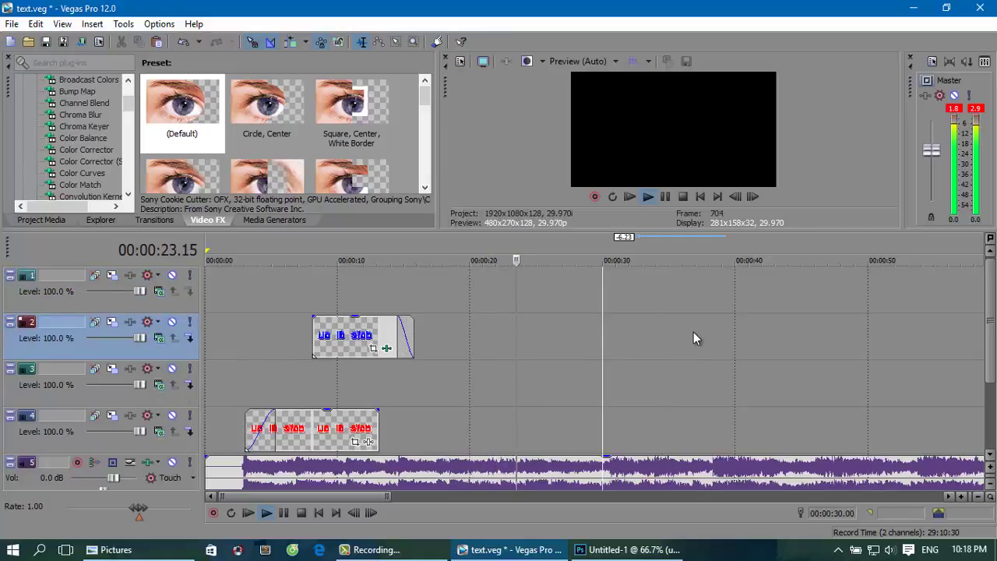
pyautogui.click(582, 336)
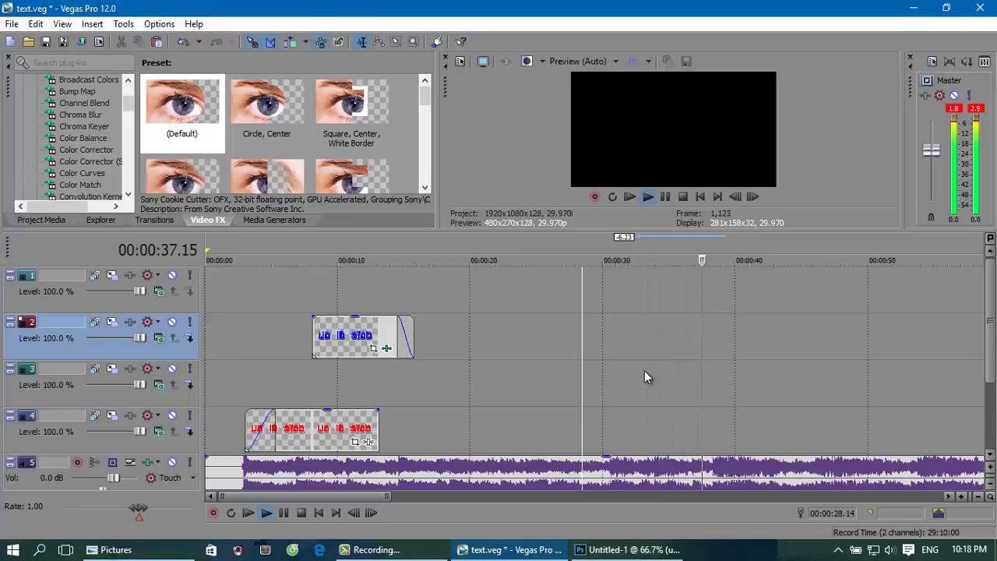
pyautogui.press('space')
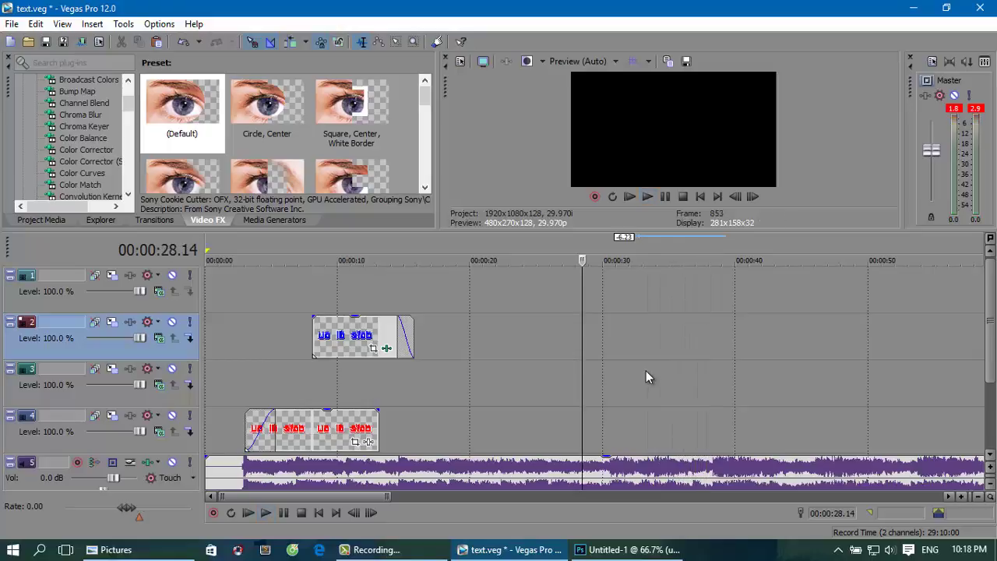
pyautogui.rightClick(584, 433)
pyautogui.click(629, 408)
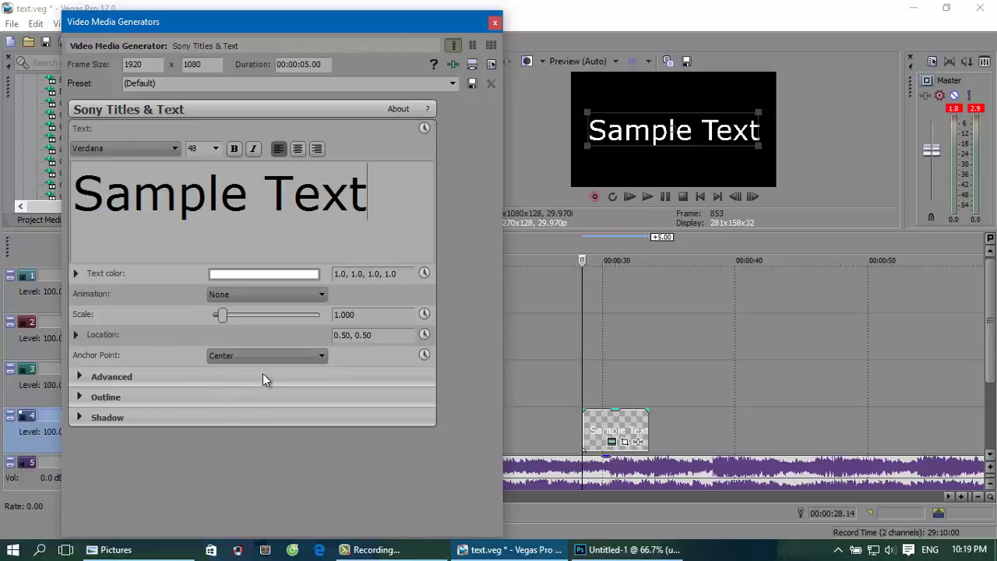
pyautogui.click(495, 22)
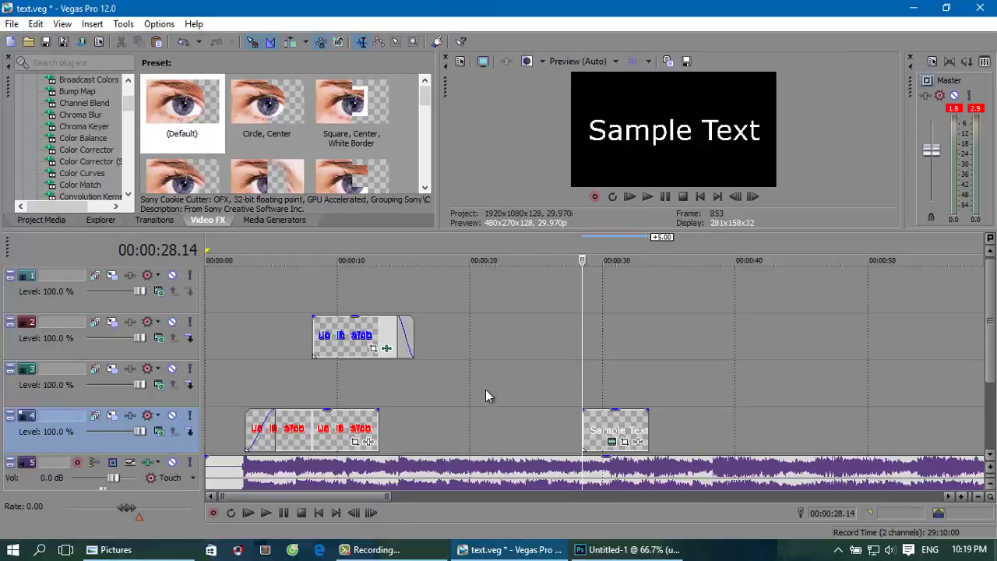
# Replace the sample text of the new title event on track 4 with "Ua ib siab mog...".
pyautogui.click(614, 444)
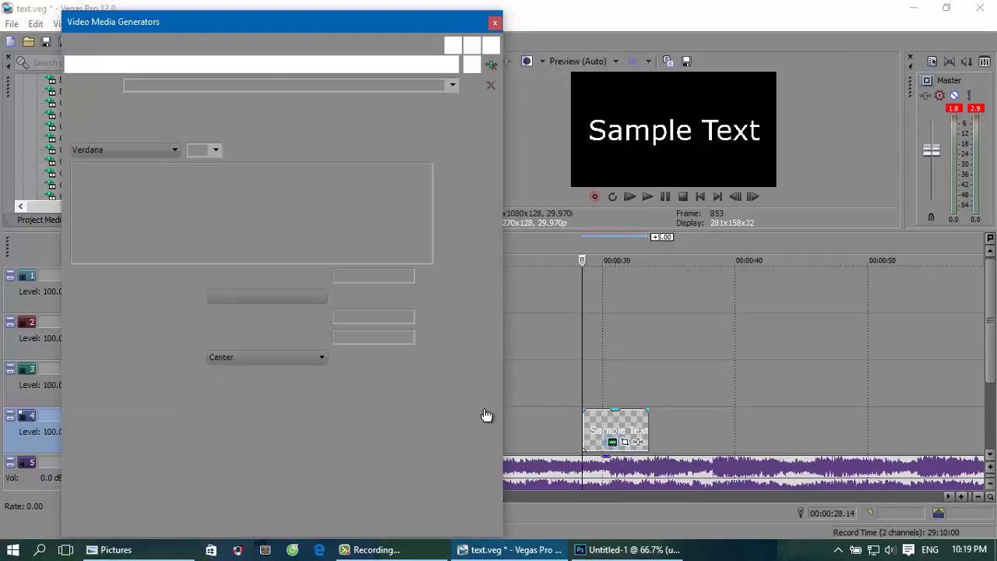
pyautogui.tripleClick(125, 205)
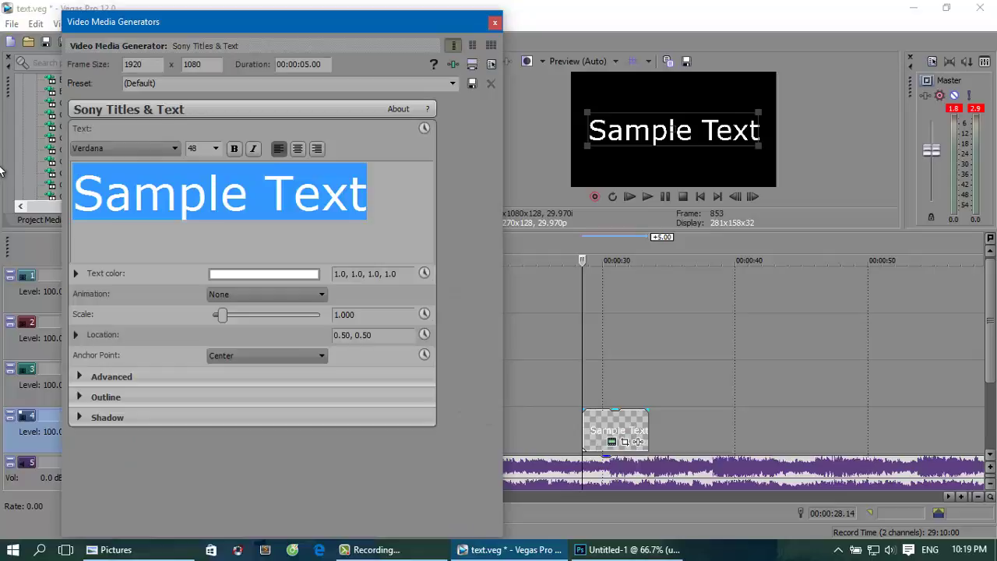
pyautogui.write('U')
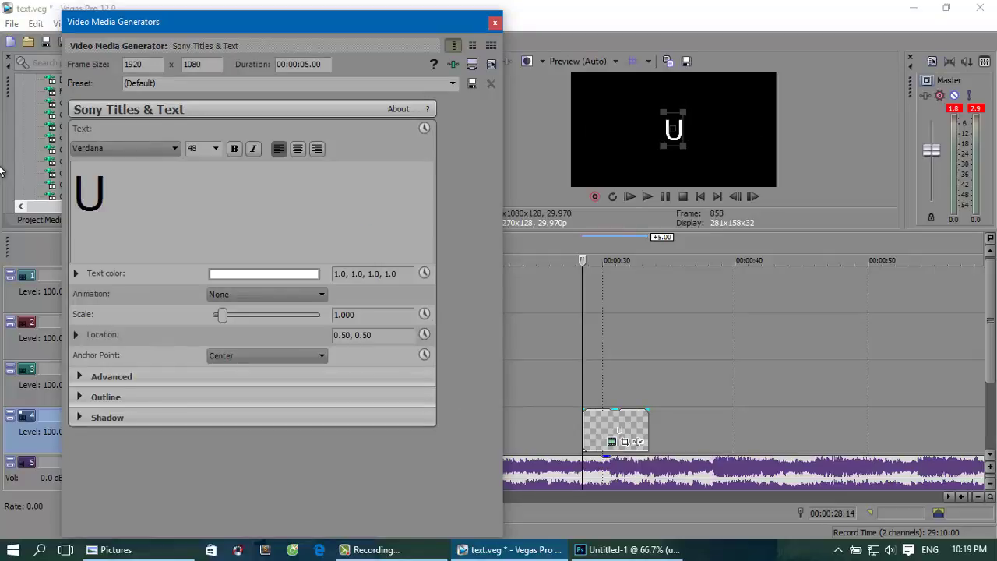
pyautogui.write('a ib ')
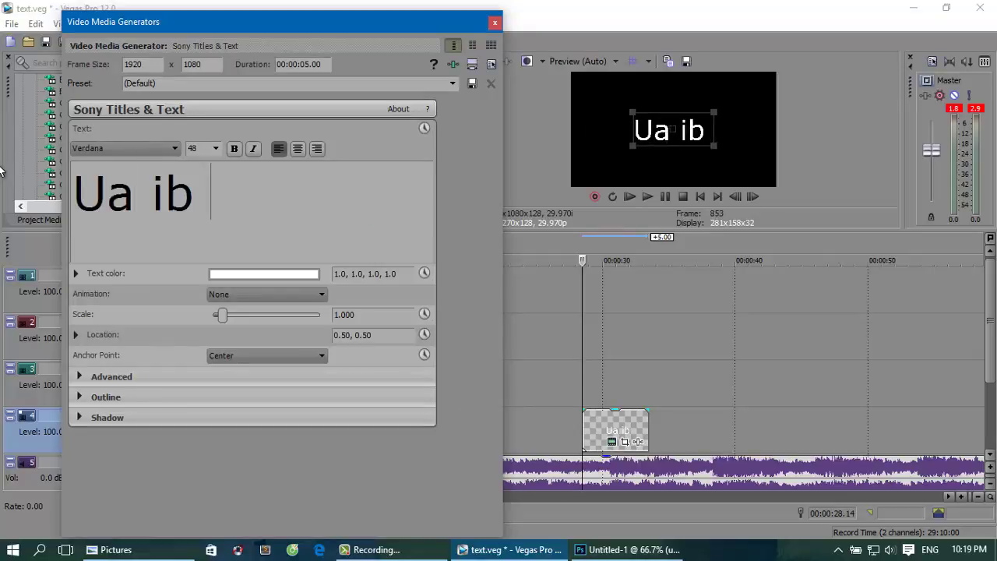
pyautogui.write('siab mog')
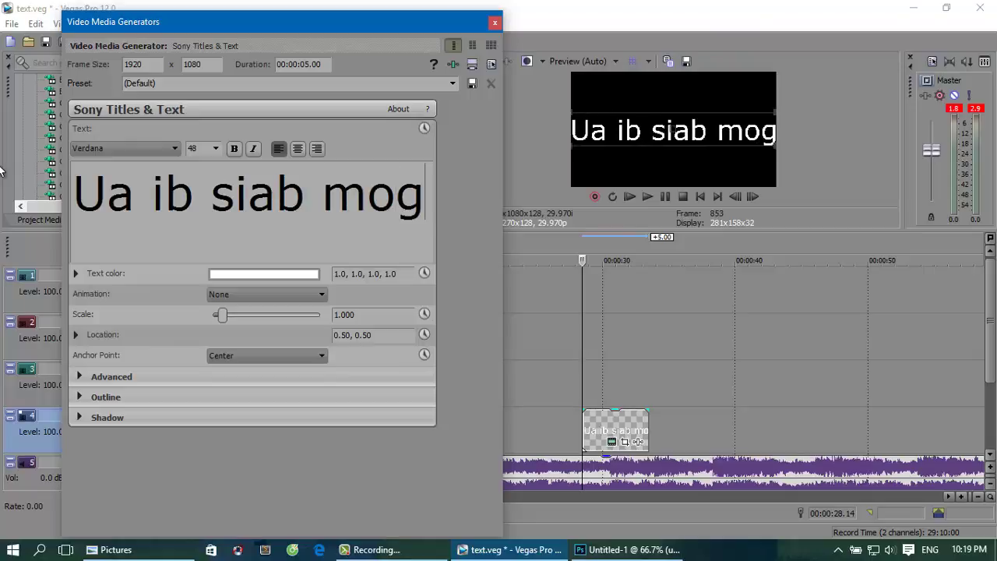
pyautogui.press('BackSpace')
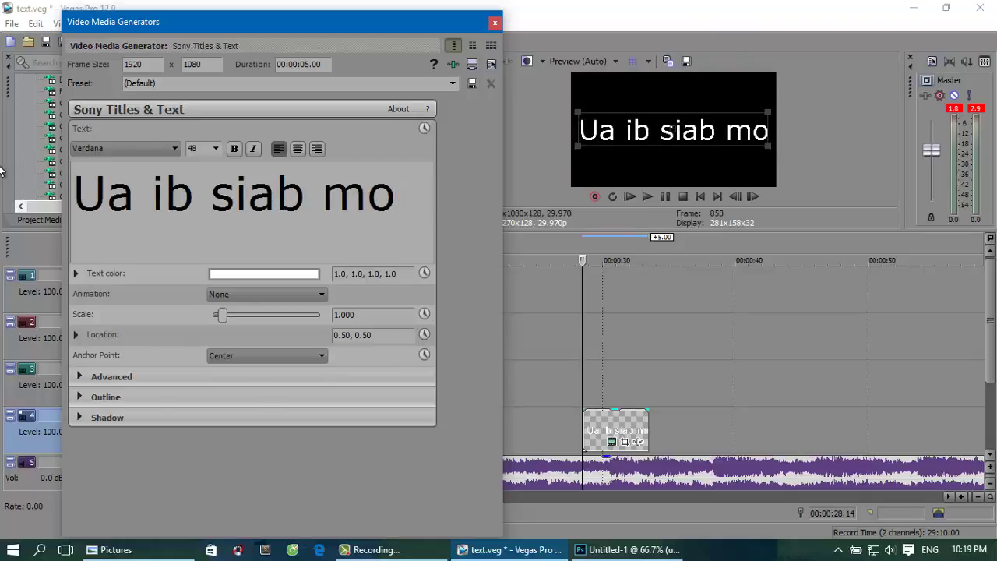
pyautogui.write('g...')
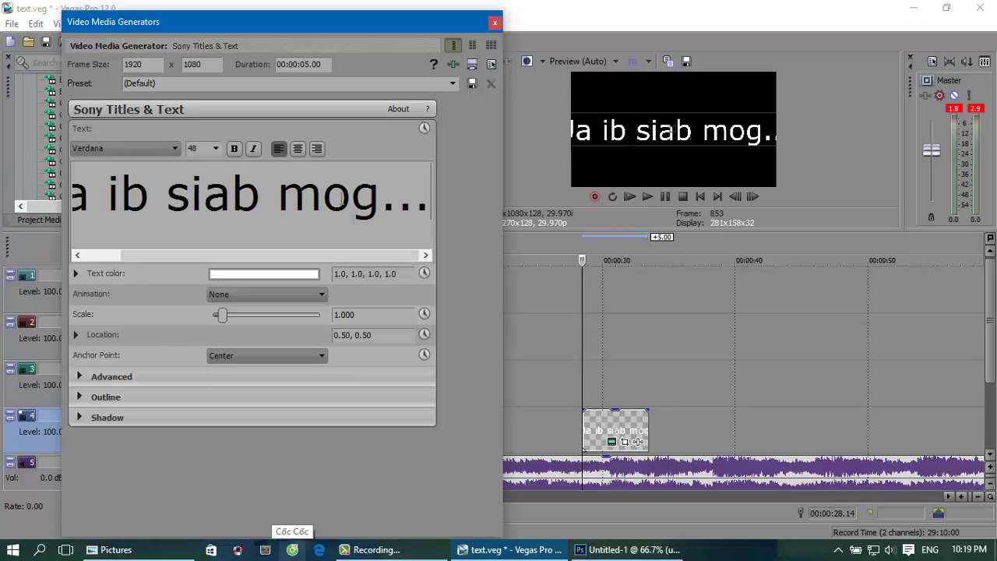
# Format the whole title as 16-point Cooper Black and move it to the lower left of the frame, at about 0.27, 0.28.
pyautogui.hotkey('ctrl', 'a')
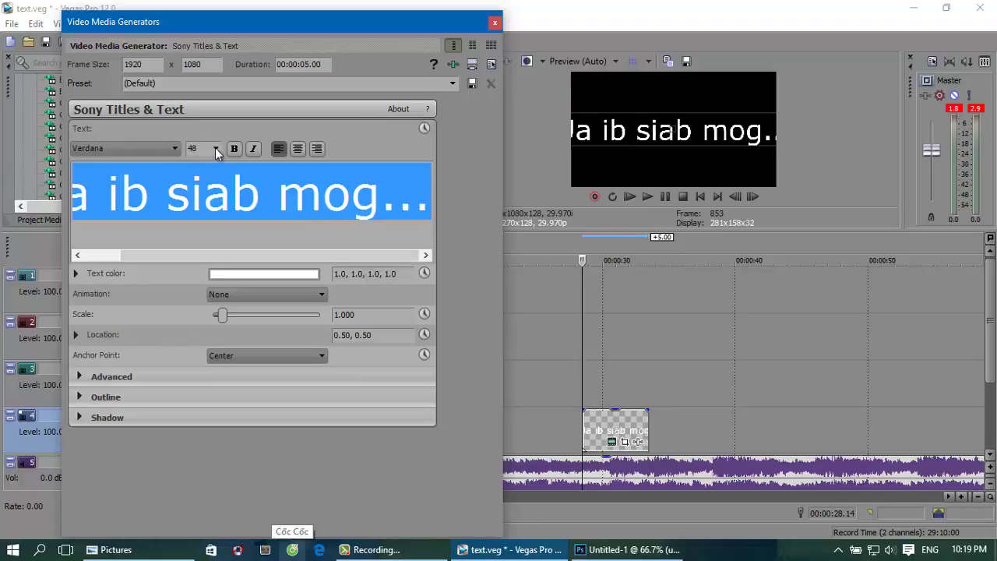
pyautogui.click(217, 154)
pyautogui.click(210, 204)
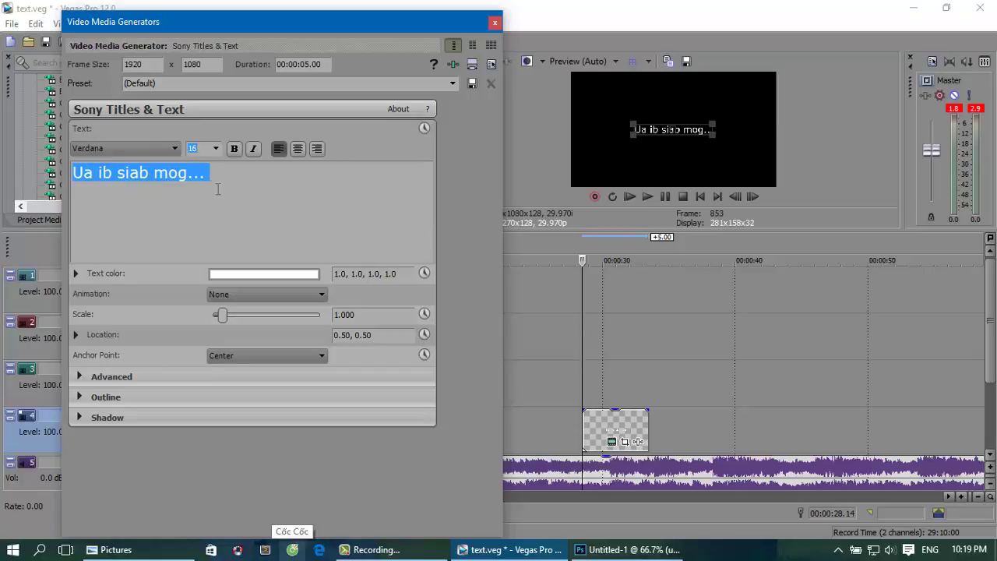
pyautogui.click(141, 148)
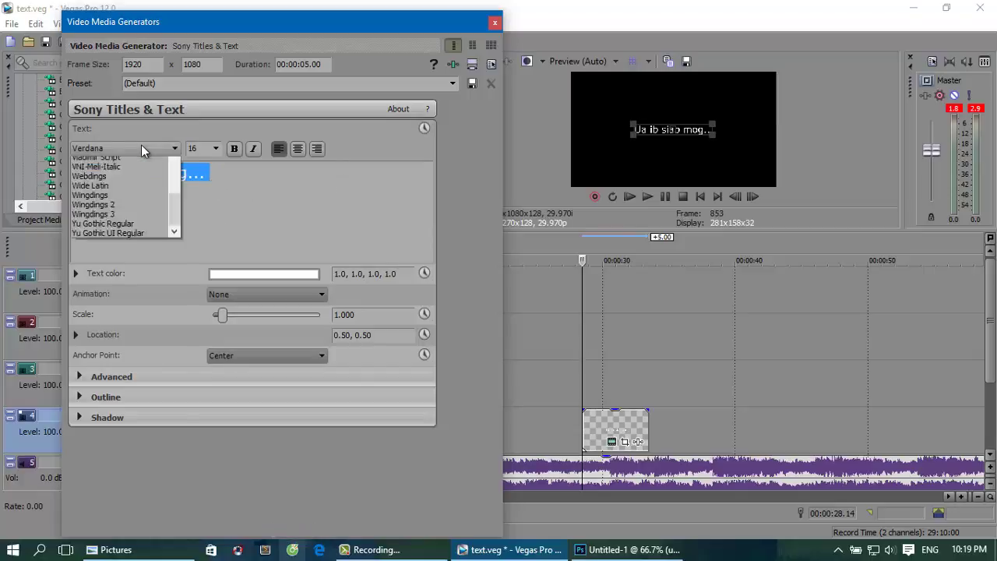
pyautogui.press('c')
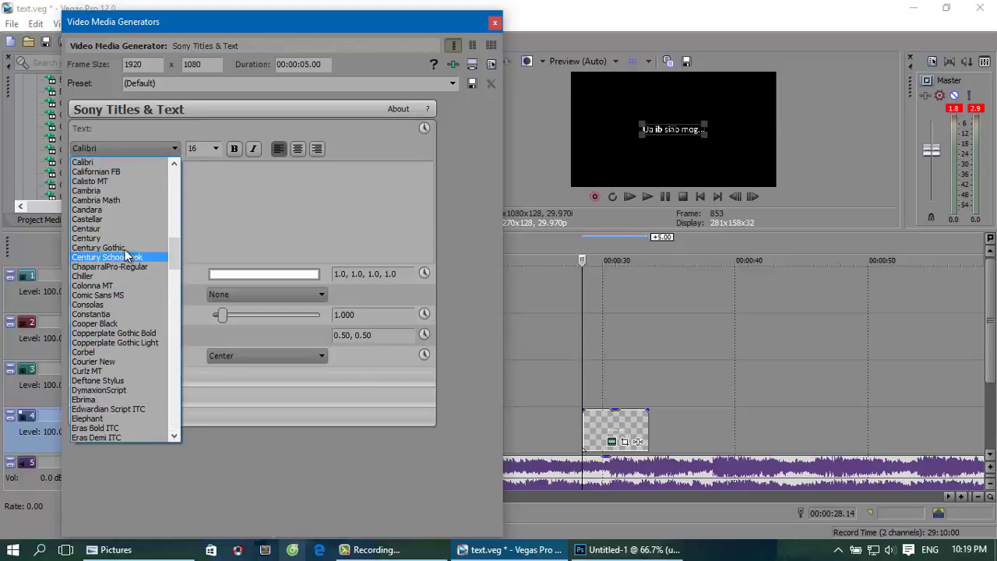
pyautogui.click(132, 324)
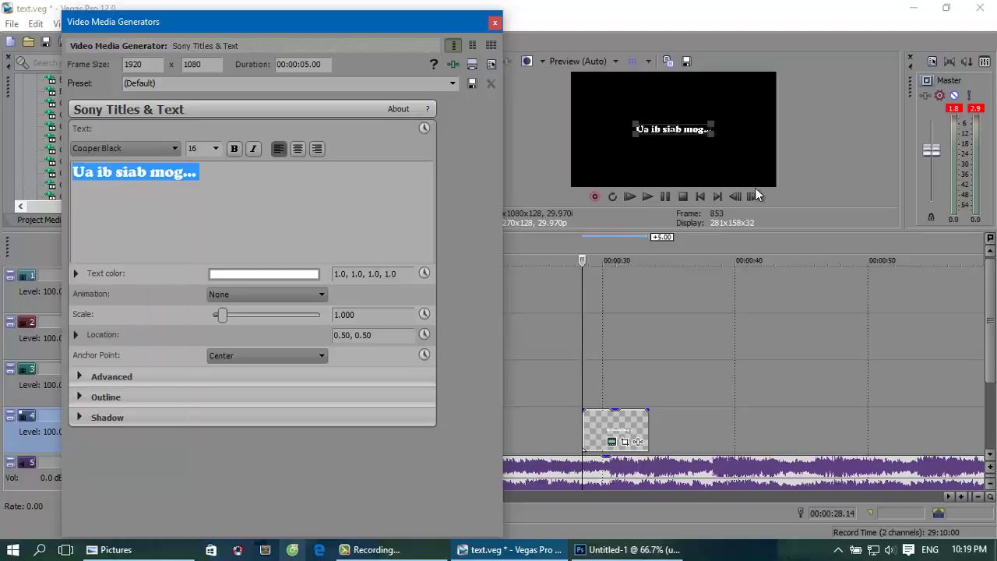
pyautogui.moveTo(667, 128); pyautogui.dragTo(624, 158)
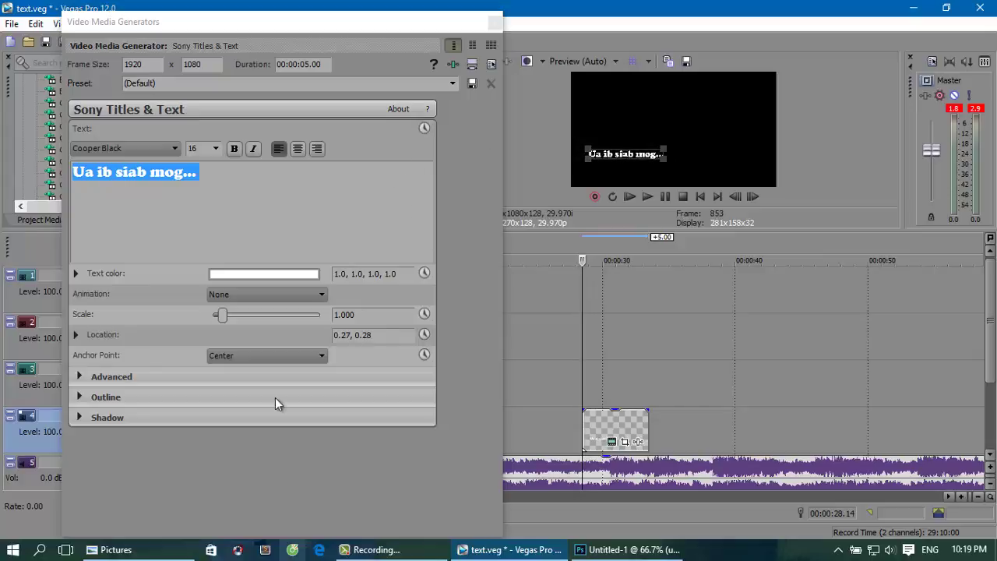
# Give the title a pure blue outline (0.0, 0.0, 1.0) with a width of 10 and close its settings.
pyautogui.click(79, 399)
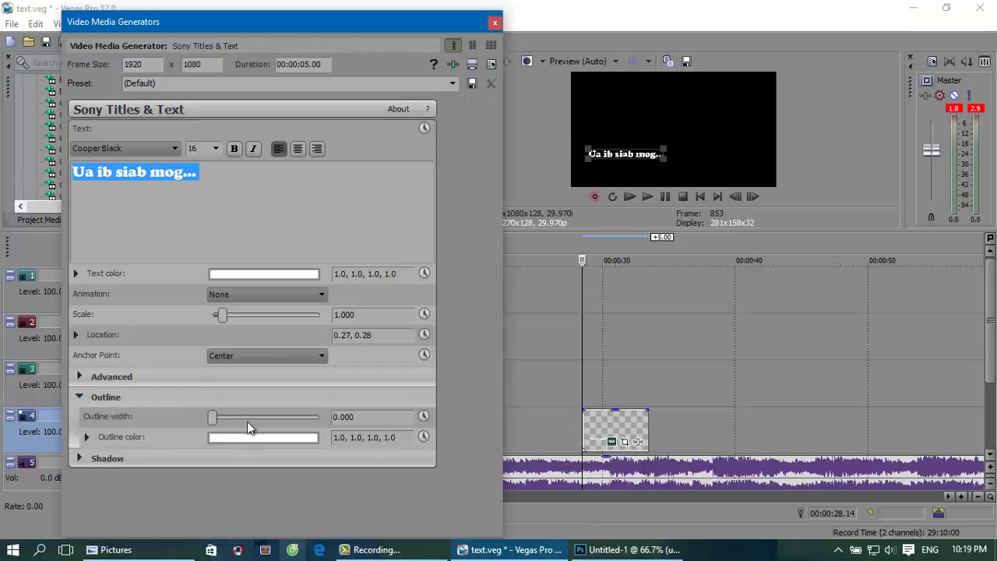
pyautogui.moveTo(216, 421); pyautogui.dragTo(334, 417)
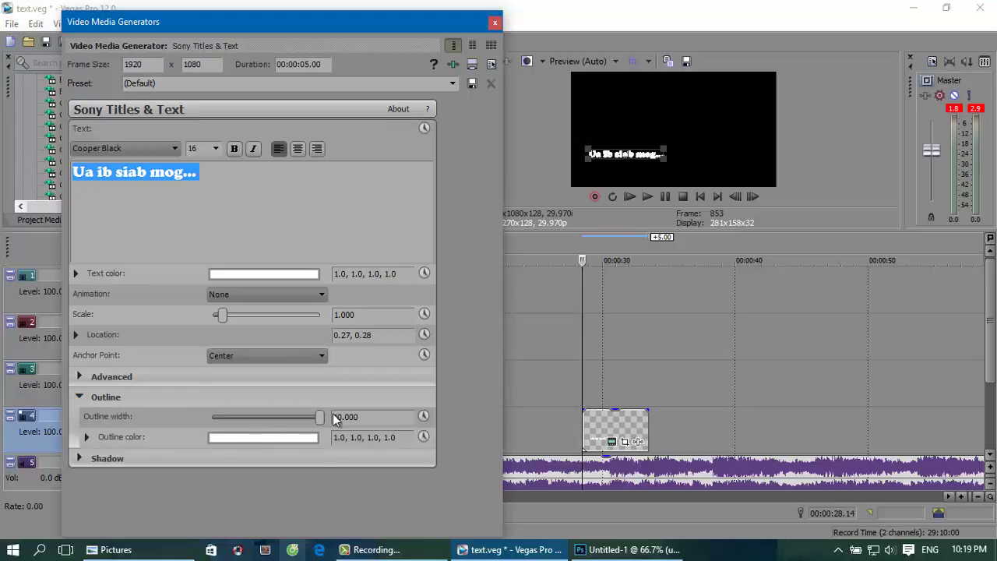
pyautogui.click(291, 436)
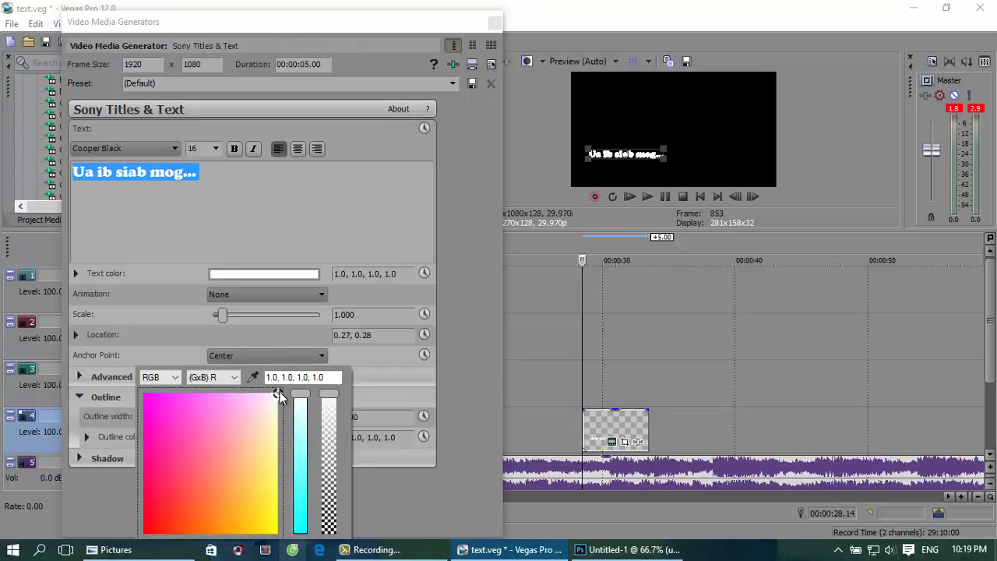
pyautogui.moveTo(281, 397); pyautogui.dragTo(113, 397)
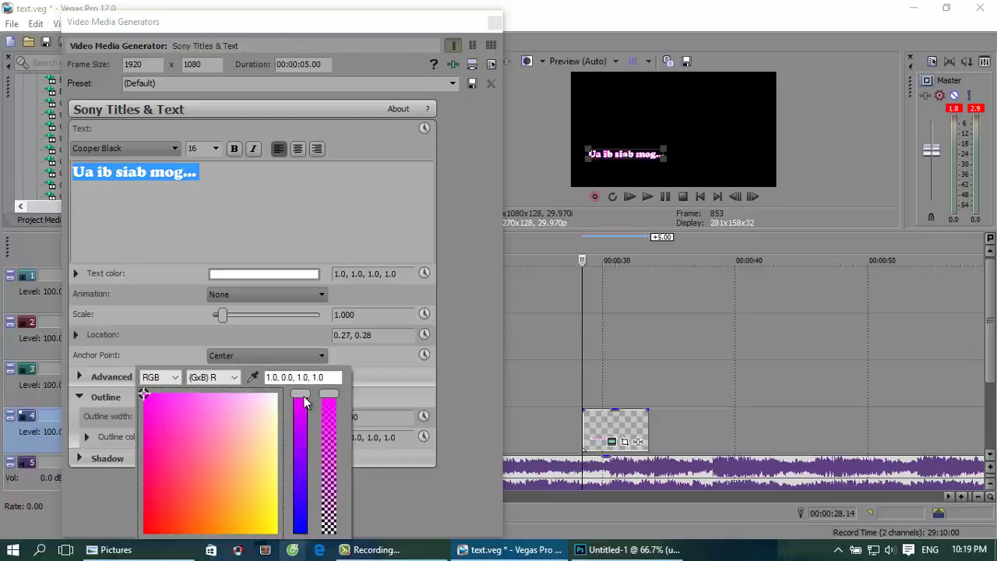
pyautogui.moveTo(304, 402); pyautogui.dragTo(300, 540)
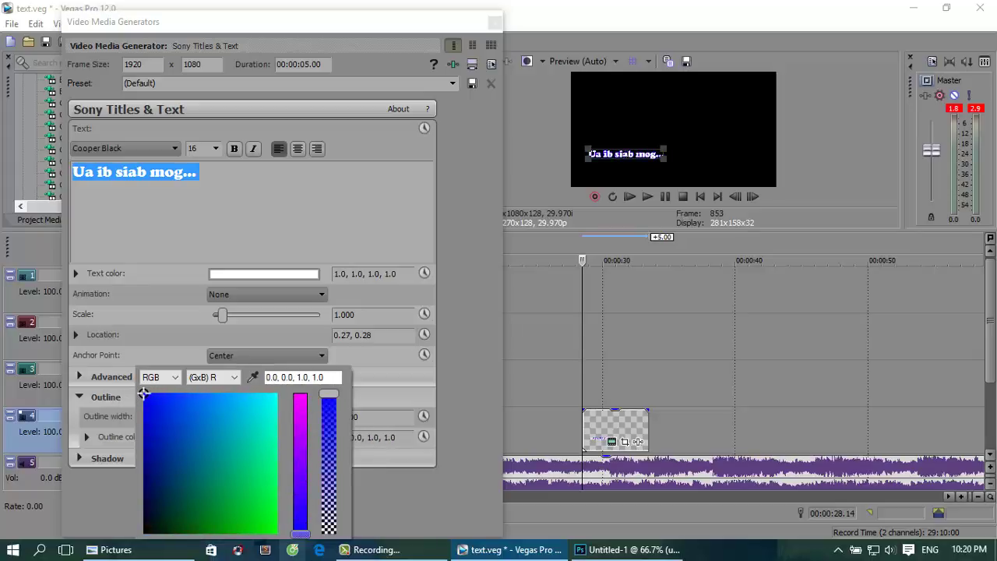
pyautogui.click(465, 342)
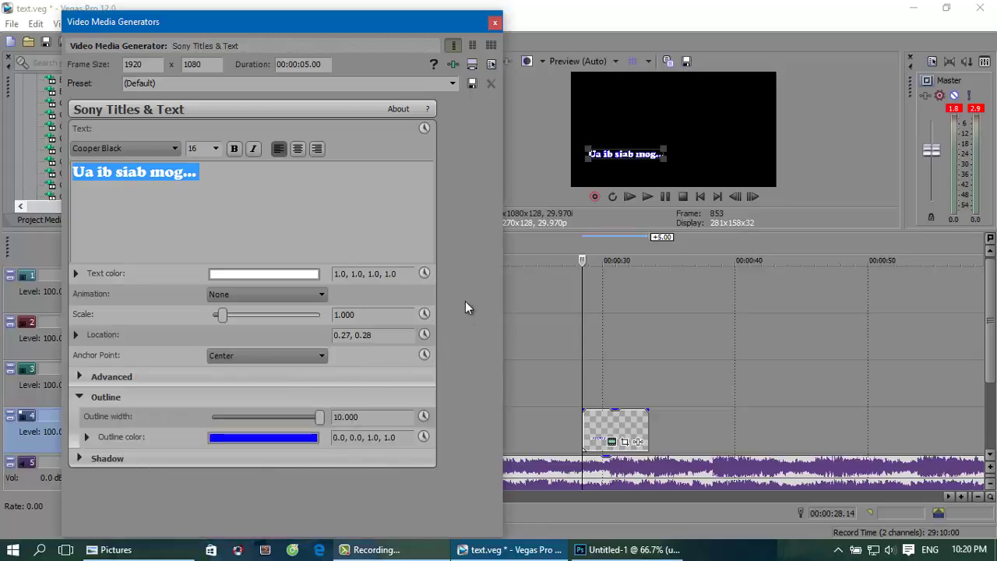
pyautogui.click(494, 25)
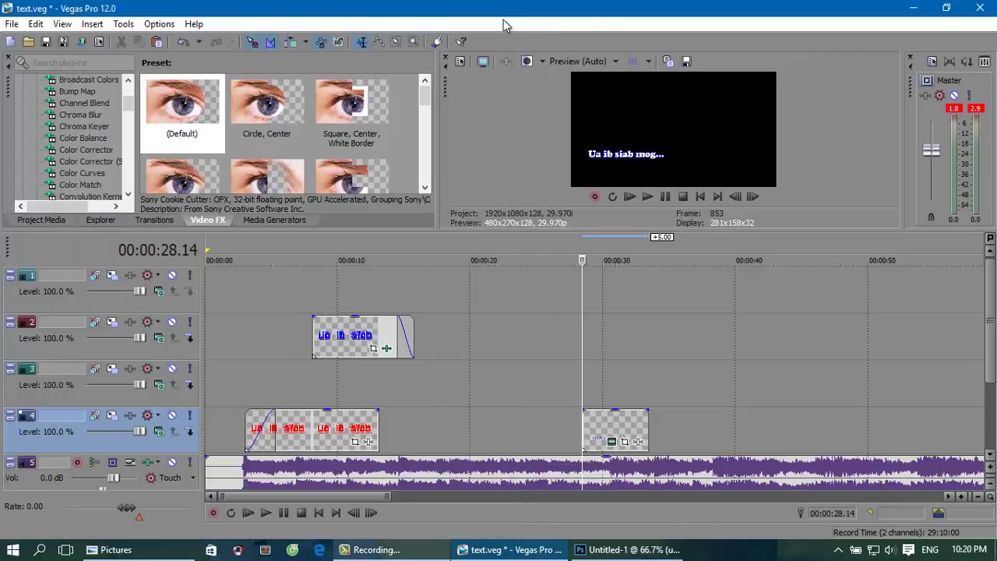
# Copy the title event to track 3 at 00:00:29.22, creating a new copy of the source media.
pyautogui.click(615, 428)
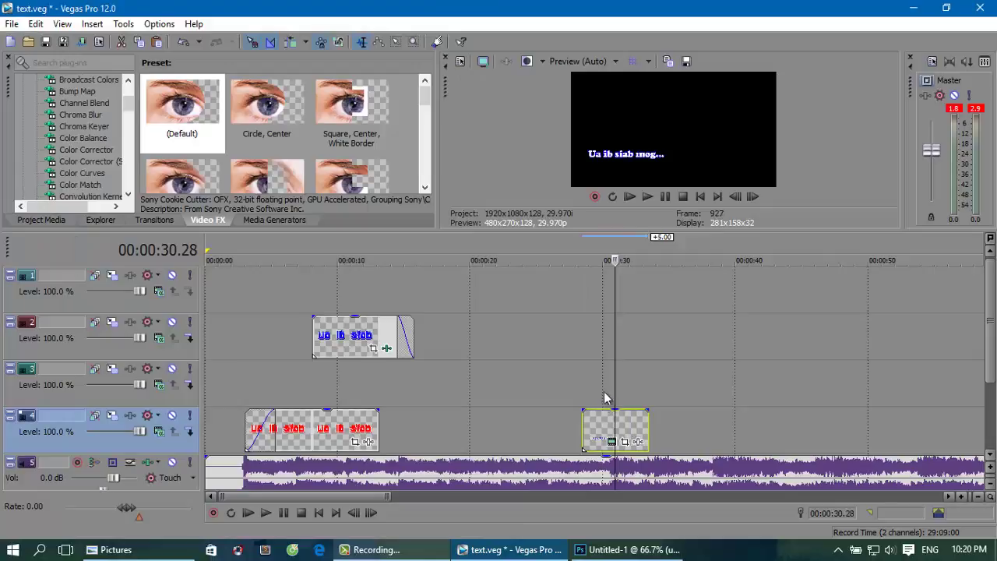
pyautogui.click(601, 395)
pyautogui.hotkey('ctrl', 'v')
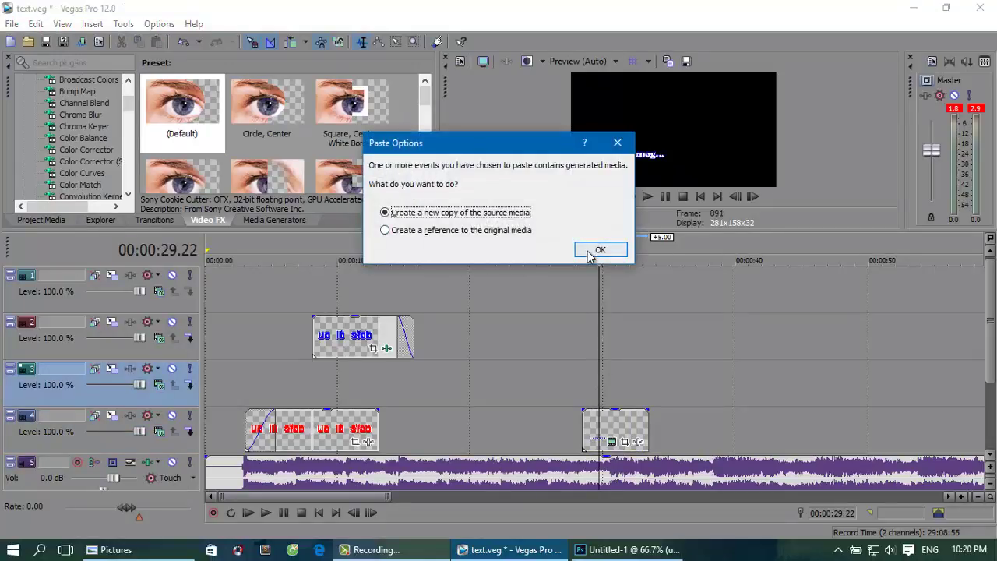
pyautogui.click(596, 248)
# Change the outline color of the copied title on track 3 to white (1.0, 1.0, 1.0).
pyautogui.click(629, 394)
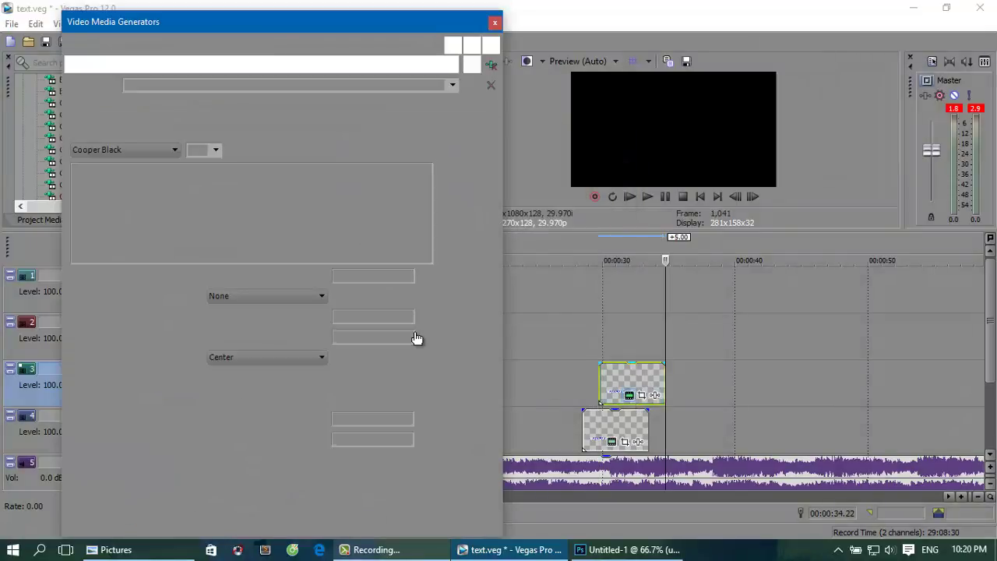
pyautogui.click(294, 443)
pyautogui.click(225, 417)
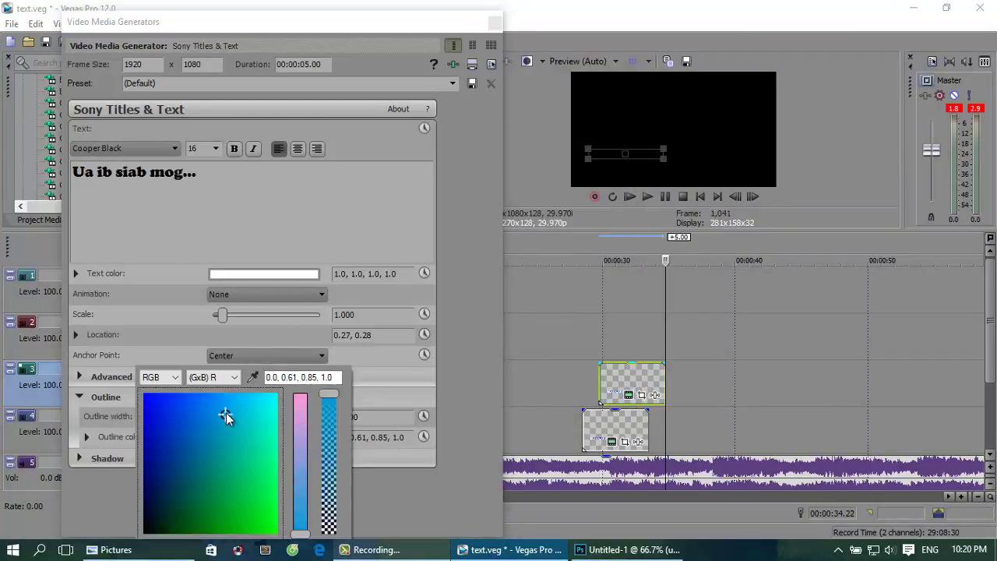
pyautogui.moveTo(226, 417); pyautogui.dragTo(278, 393)
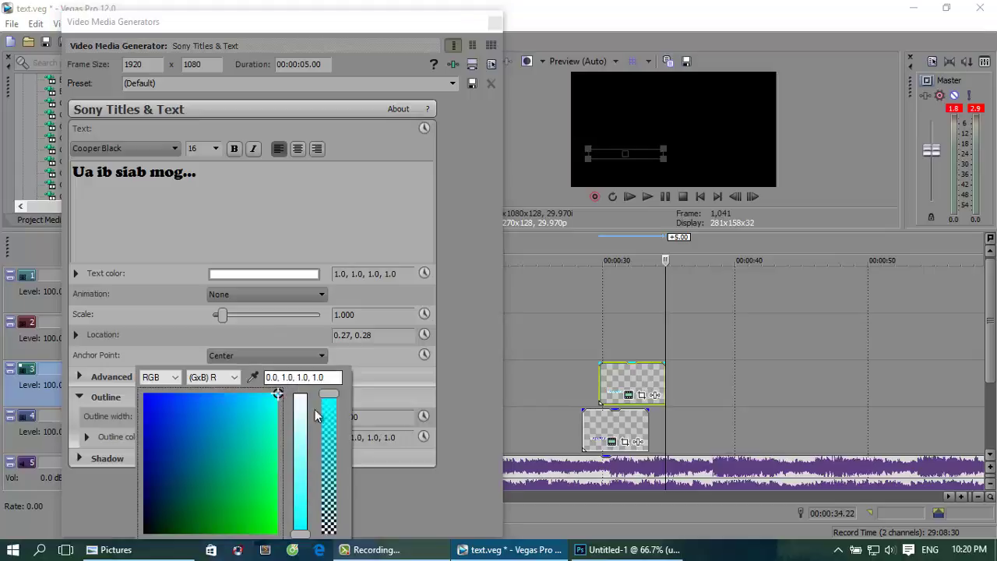
pyautogui.moveTo(302, 536); pyautogui.dragTo(301, 395)
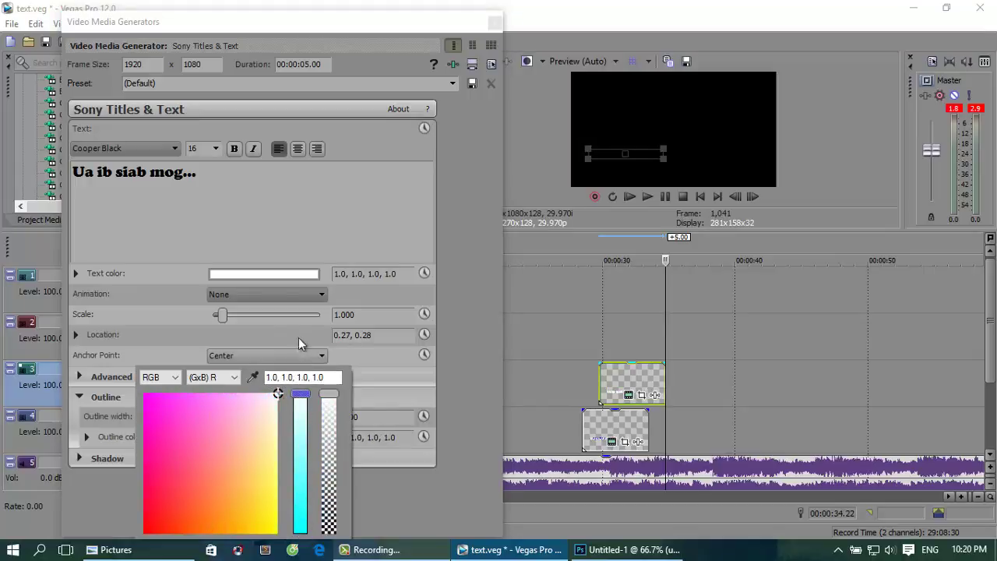
pyautogui.click(458, 354)
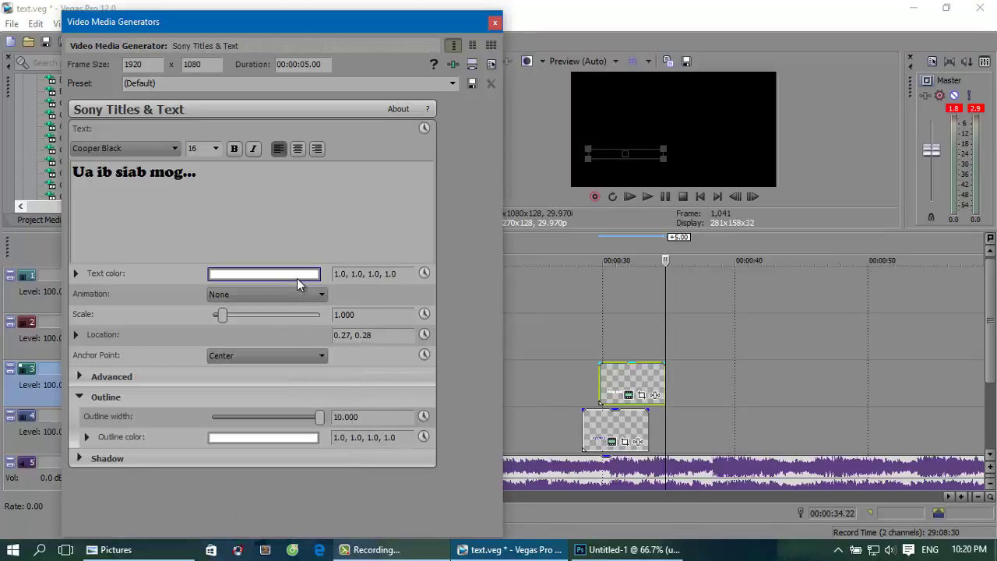
# Set the copied title's text color to pure blue (0.0, 0.0, 1.0) and close its settings.
pyautogui.click(297, 275)
pyautogui.moveTo(306, 315); pyautogui.dragTo(259, 459)
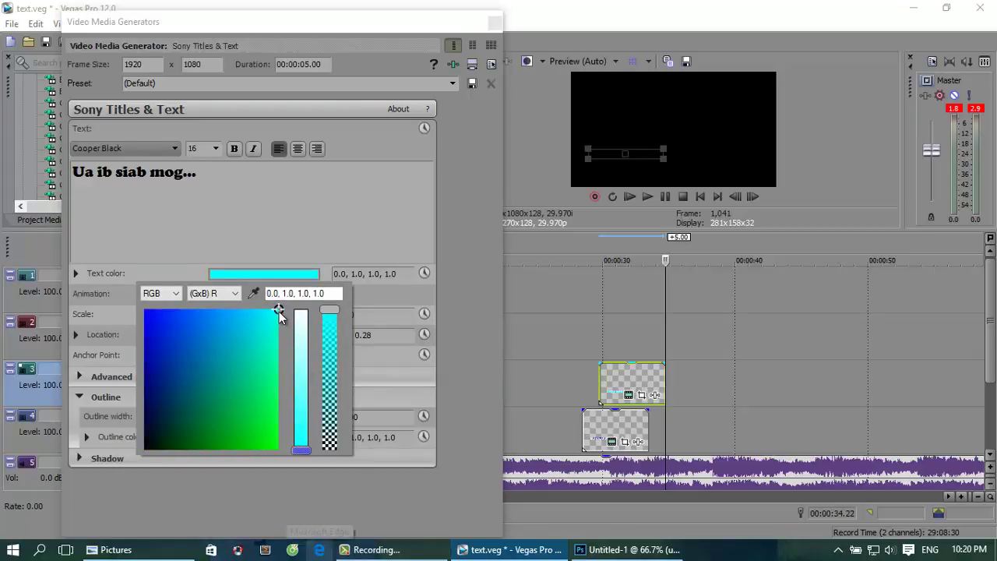
pyautogui.moveTo(278, 311); pyautogui.dragTo(145, 310)
pyautogui.click(463, 256)
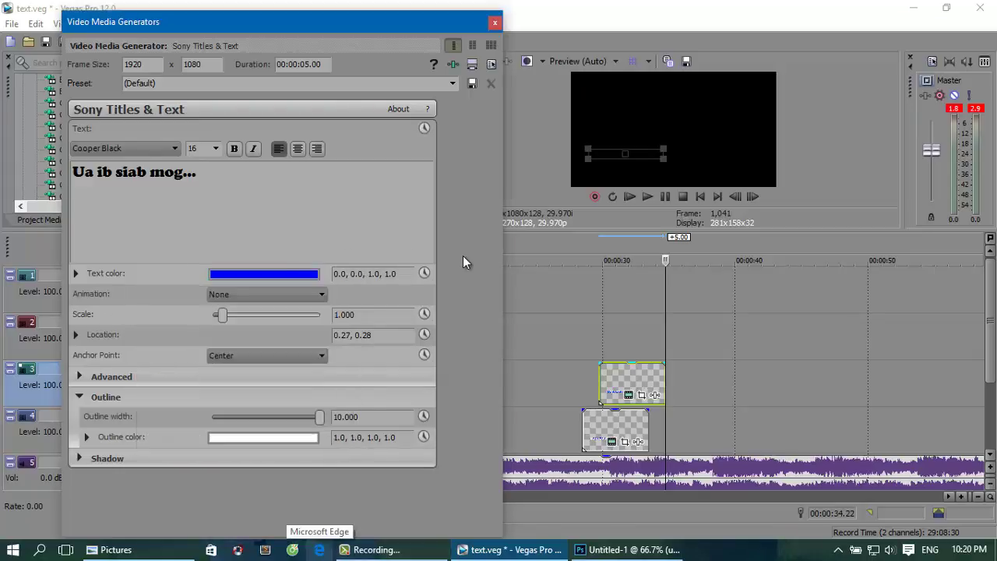
pyautogui.click(494, 22)
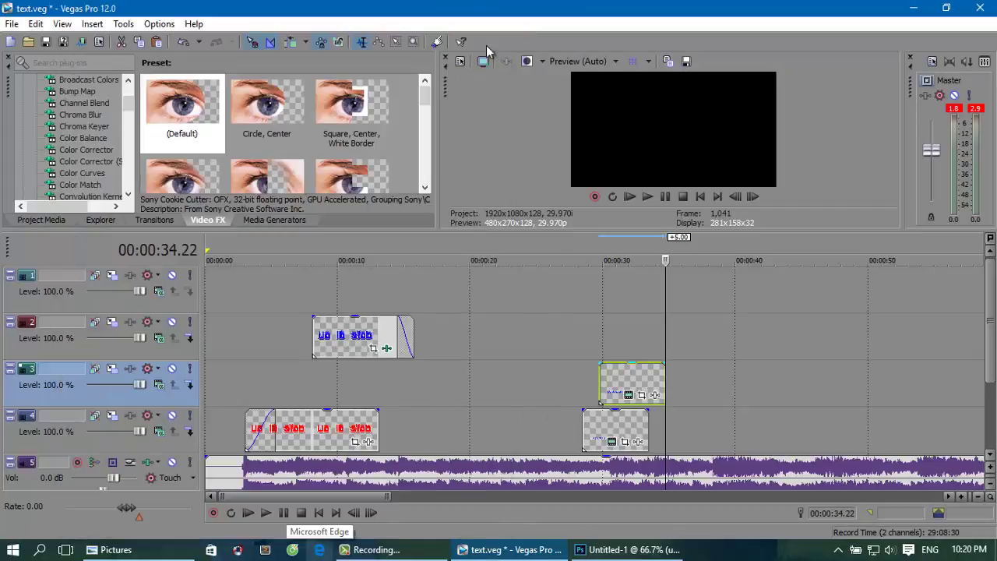
# Apply the default Cookie Cutter video effect to the title event on track 3.
pyautogui.click(607, 359)
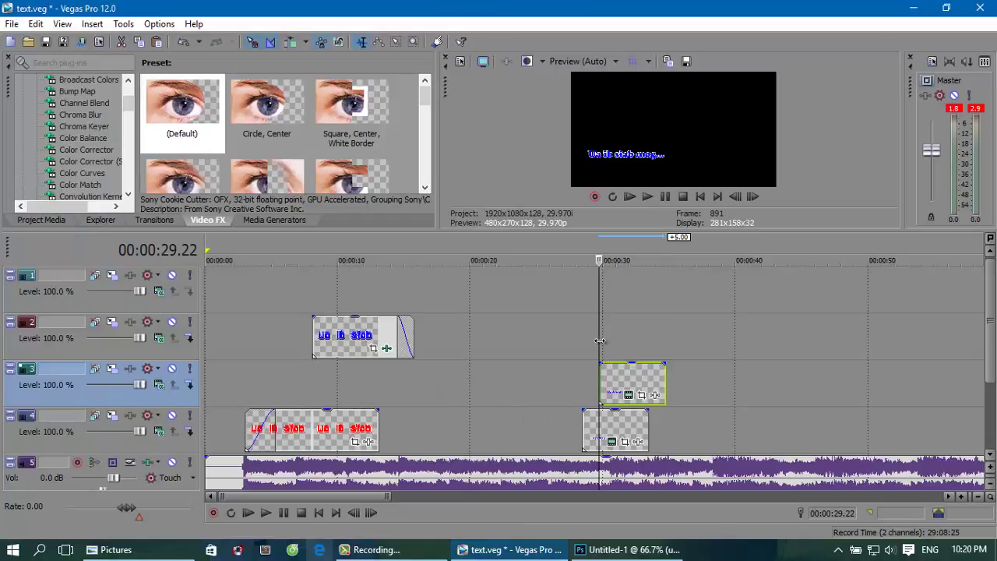
pyautogui.moveTo(599, 341); pyautogui.dragTo(563, 365)
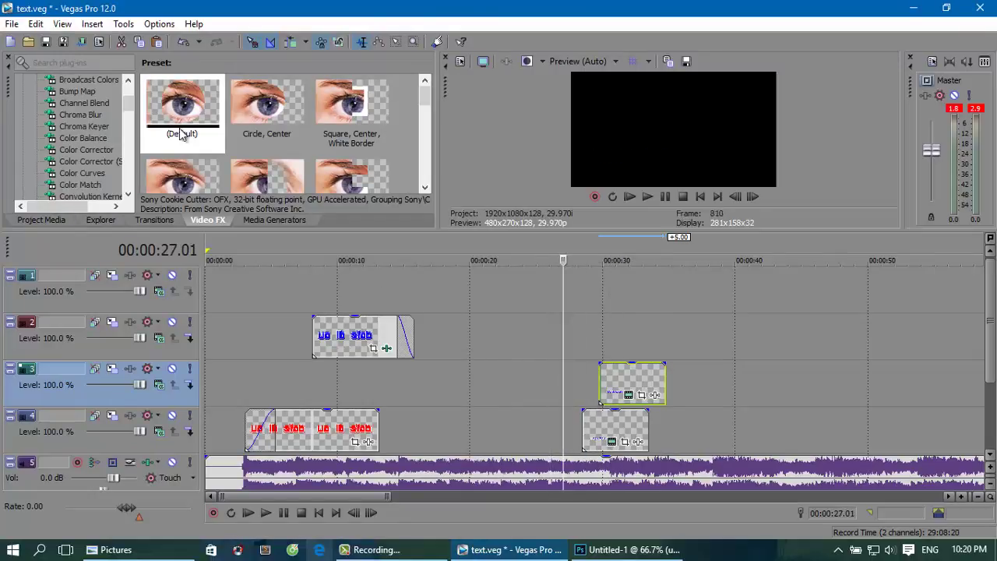
pyautogui.click(259, 219)
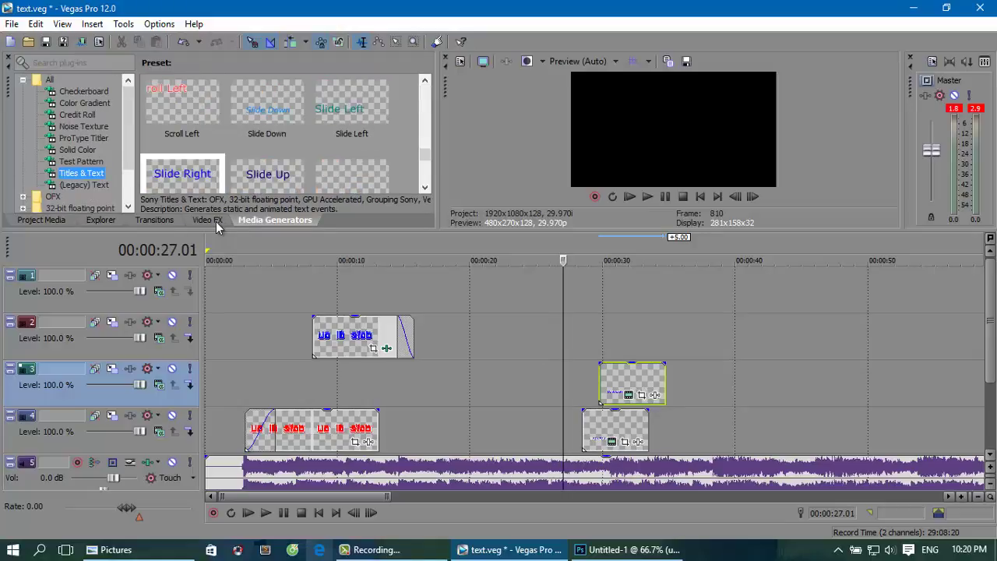
pyautogui.click(215, 221)
pyautogui.scroll(-2, 89, 152)
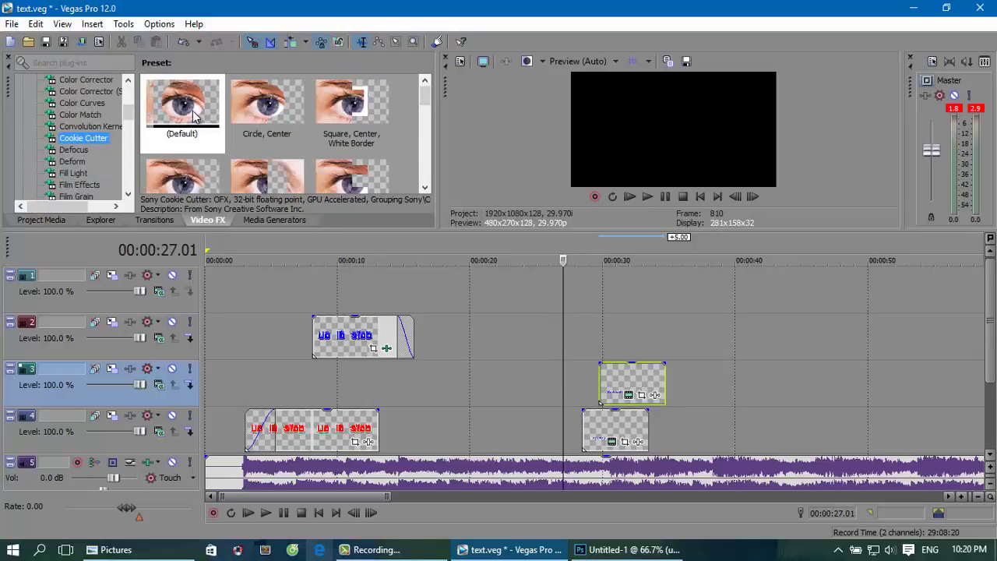
pyautogui.moveTo(194, 116); pyautogui.dragTo(622, 391)
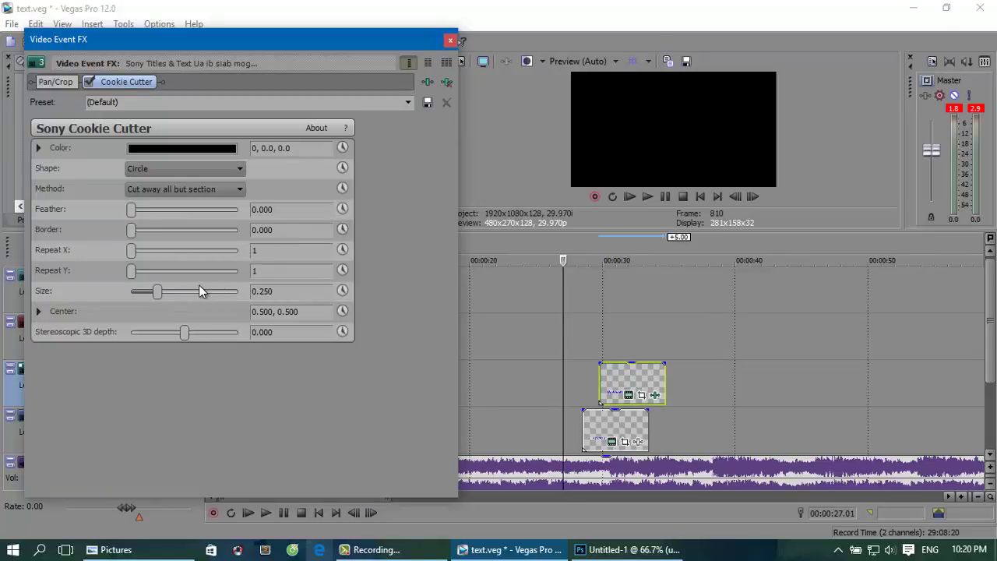
# Enable keyframe animation for the Cookie Cutter's size and move its center to 0.039, 0.297, just ahead of the first word.
pyautogui.click(342, 291)
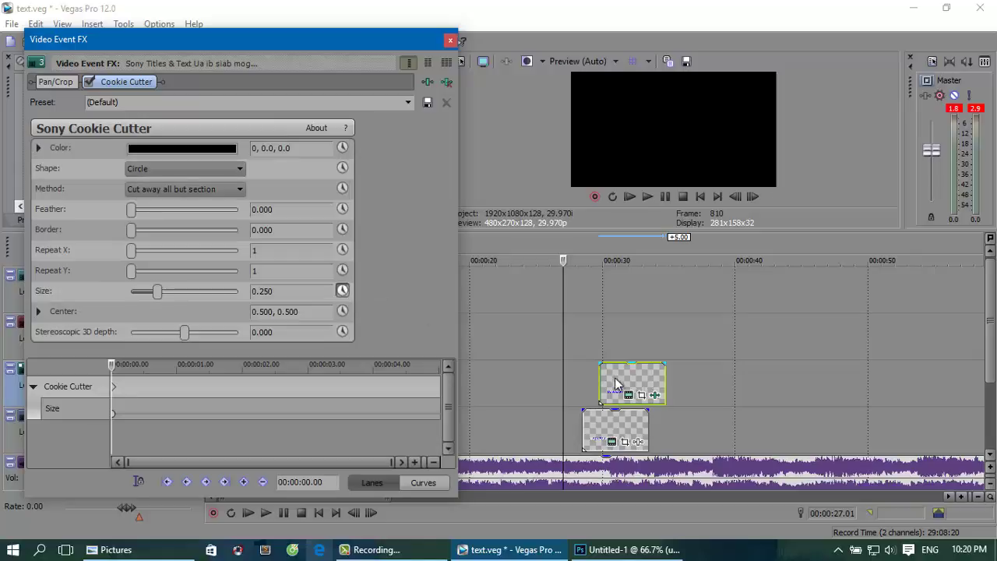
pyautogui.click(599, 374)
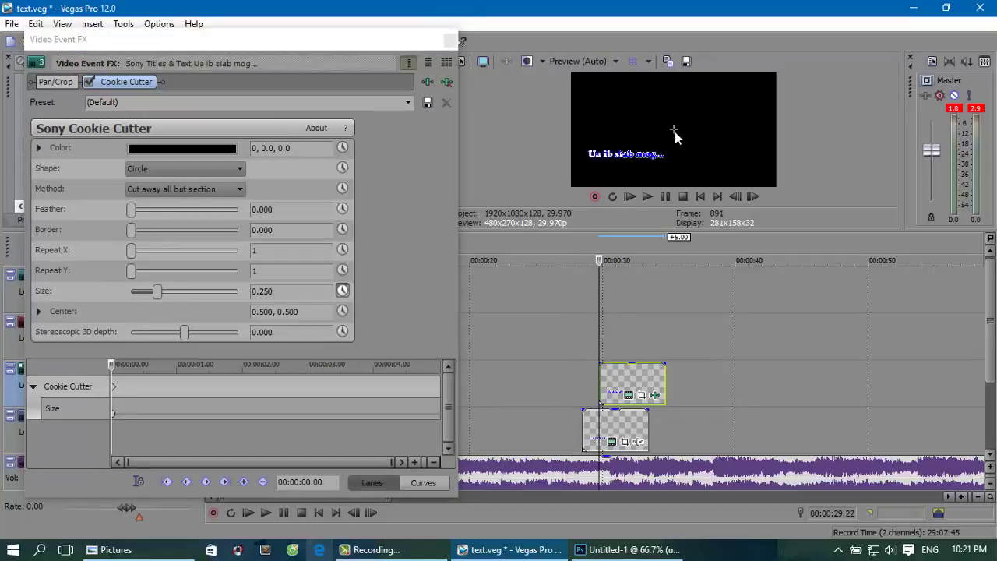
pyautogui.moveTo(674, 137); pyautogui.dragTo(579, 159)
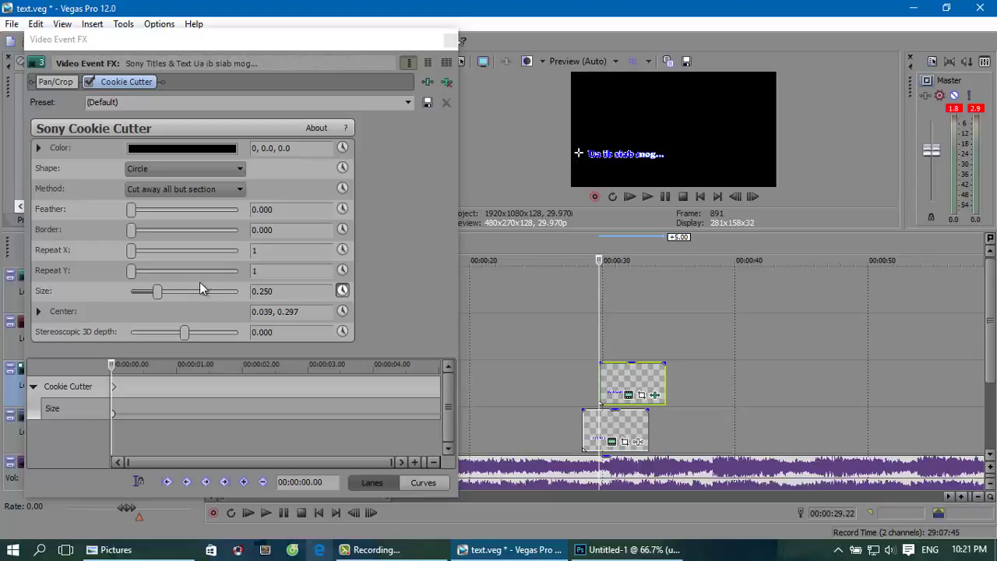
# Keyframe the Cookie Cutter's size at 0.000 at the start and 1.000 at 00:00:03.13.
pyautogui.click(163, 292)
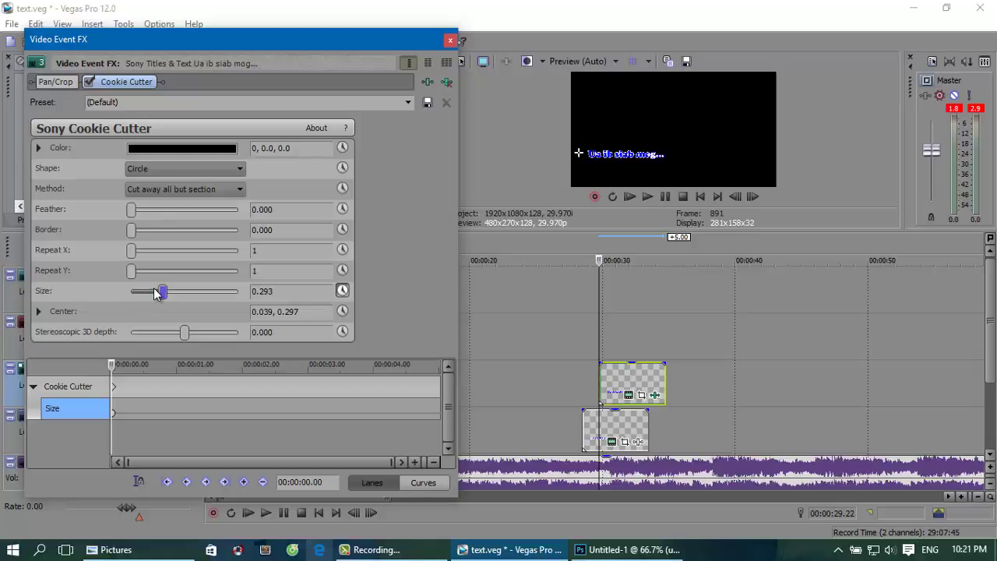
pyautogui.moveTo(159, 295); pyautogui.dragTo(79, 299)
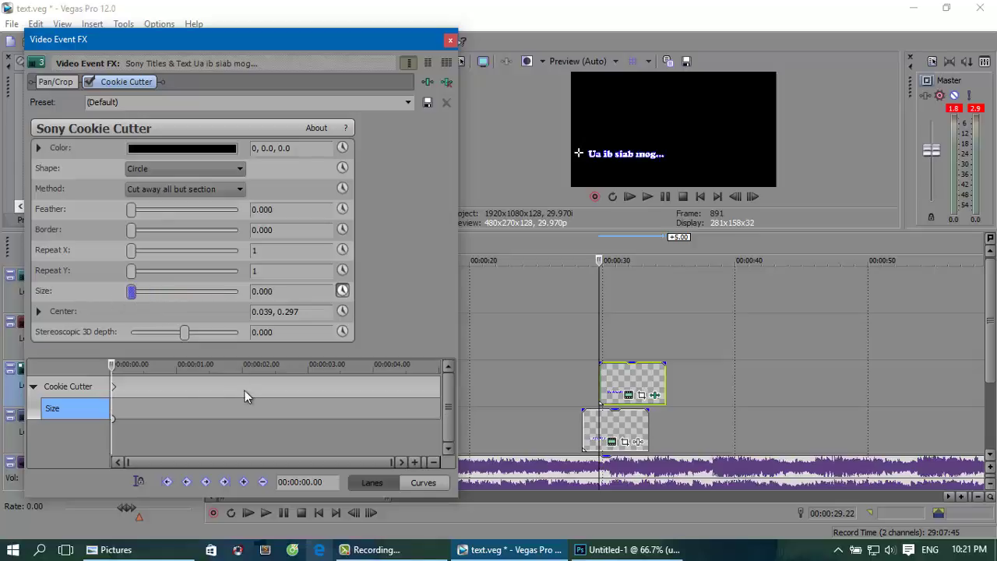
pyautogui.moveTo(113, 367); pyautogui.dragTo(337, 367)
pyautogui.click(337, 366)
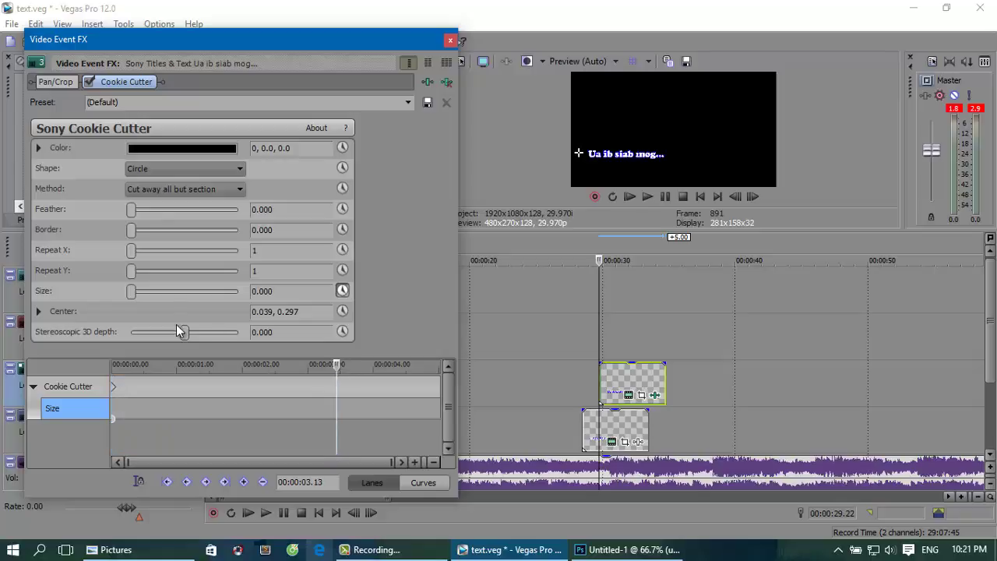
pyautogui.moveTo(131, 290); pyautogui.dragTo(257, 296)
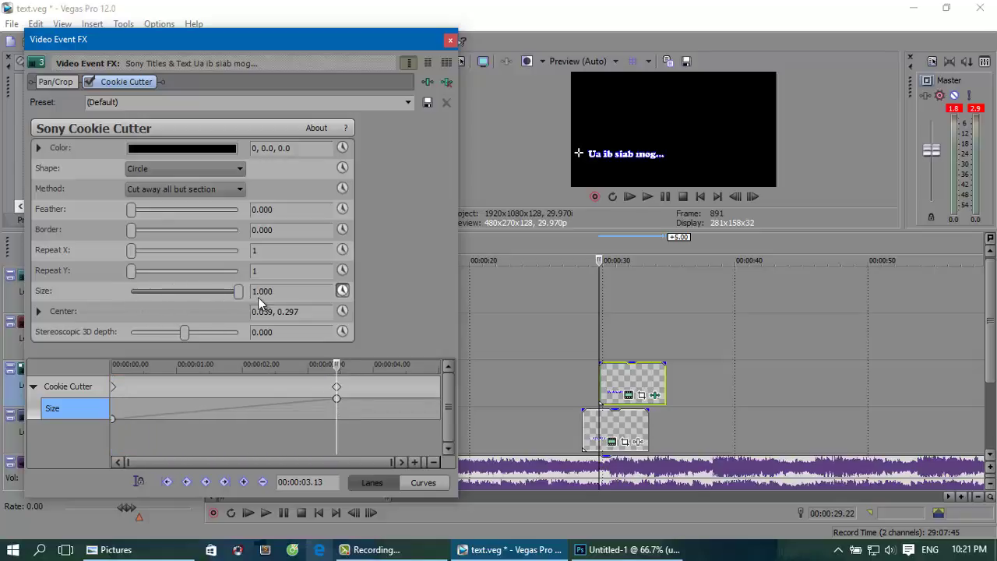
# Play the timeline from 00:00:28.14 to check the blue color sweeping over the lyric text.
pyautogui.click(584, 373)
pyautogui.press('space')
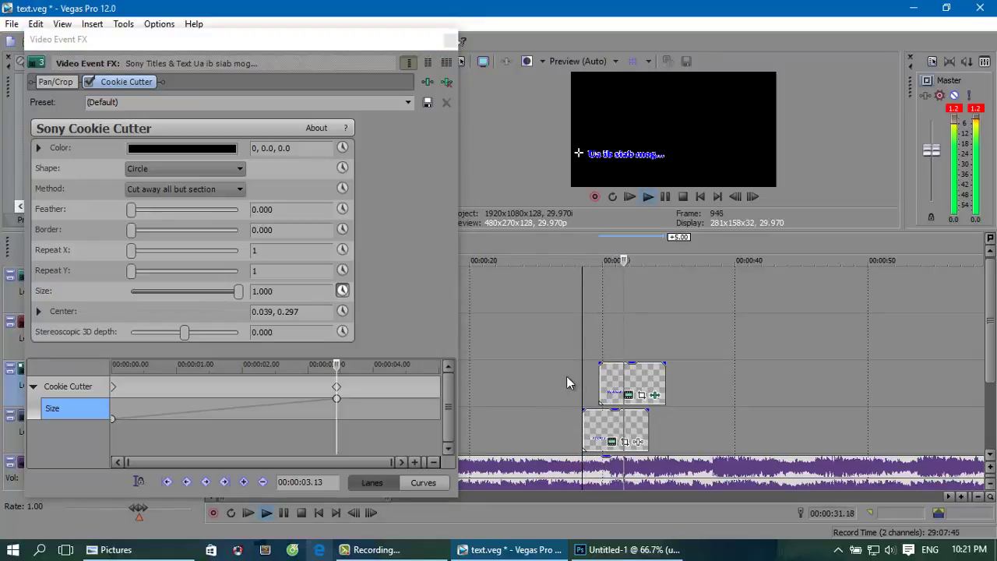
pyautogui.press('space')
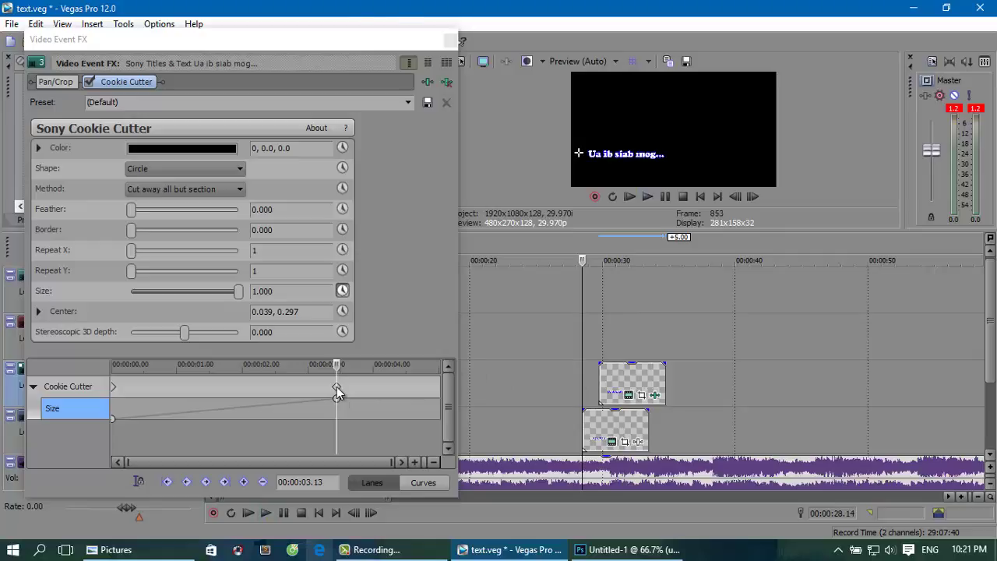
# Move the final size keyframe to the end of the effect at 00:00:05.00 and replay the sweep.
pyautogui.moveTo(336, 398); pyautogui.dragTo(445, 386)
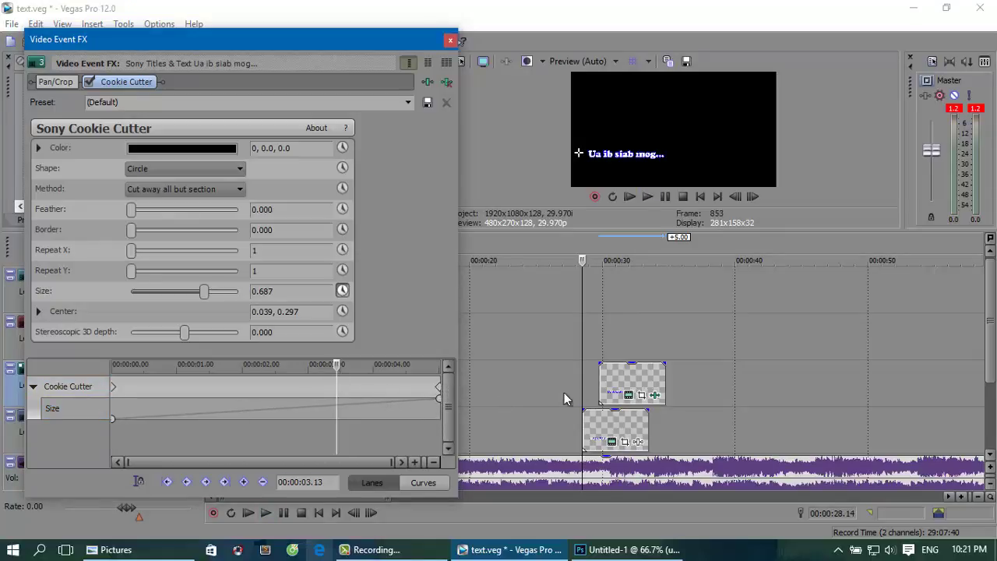
pyautogui.click(582, 382)
pyautogui.press('space')
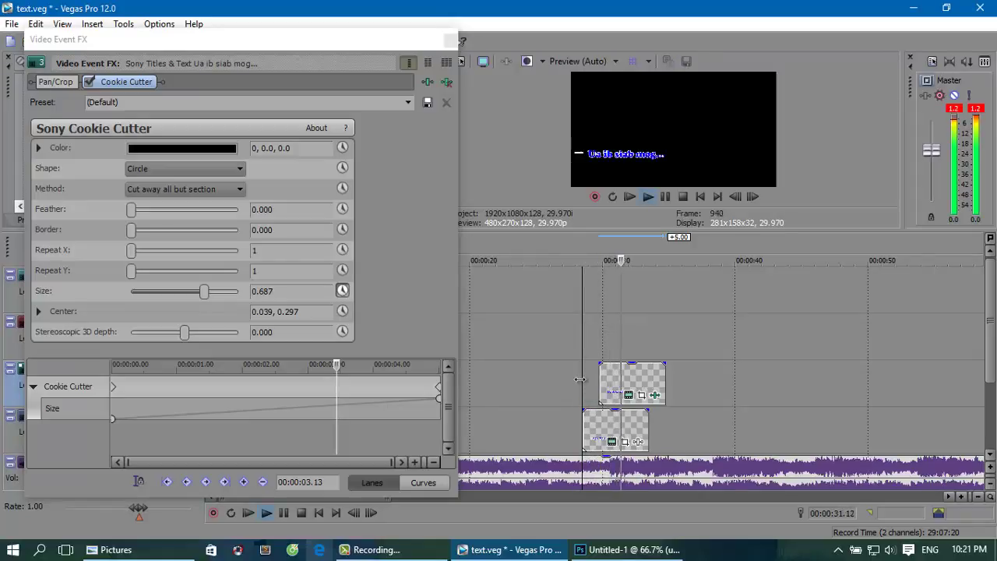
pyautogui.press('space')
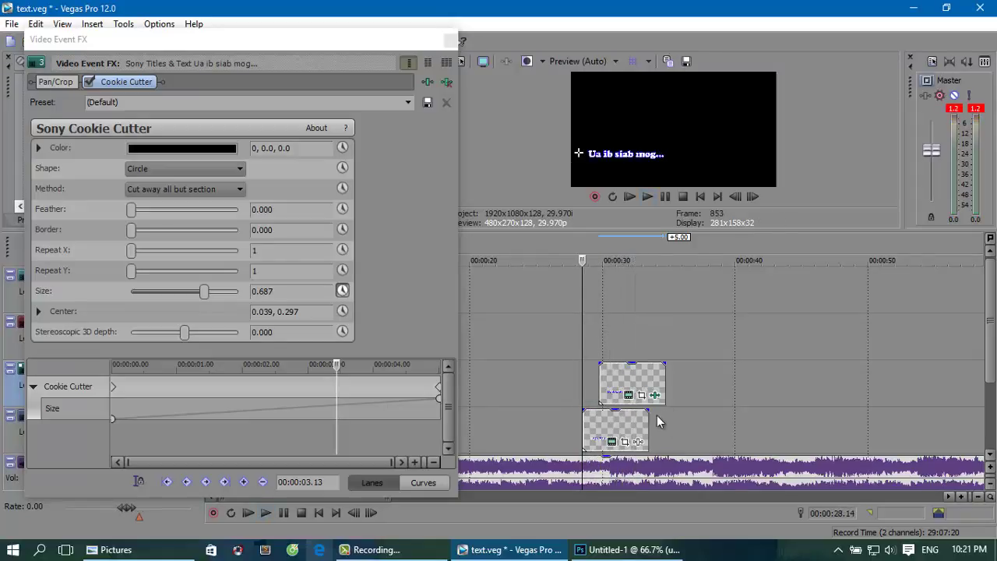
# Shift the title event on track 3 three frames later and play it back against the music.
pyautogui.click(625, 390)
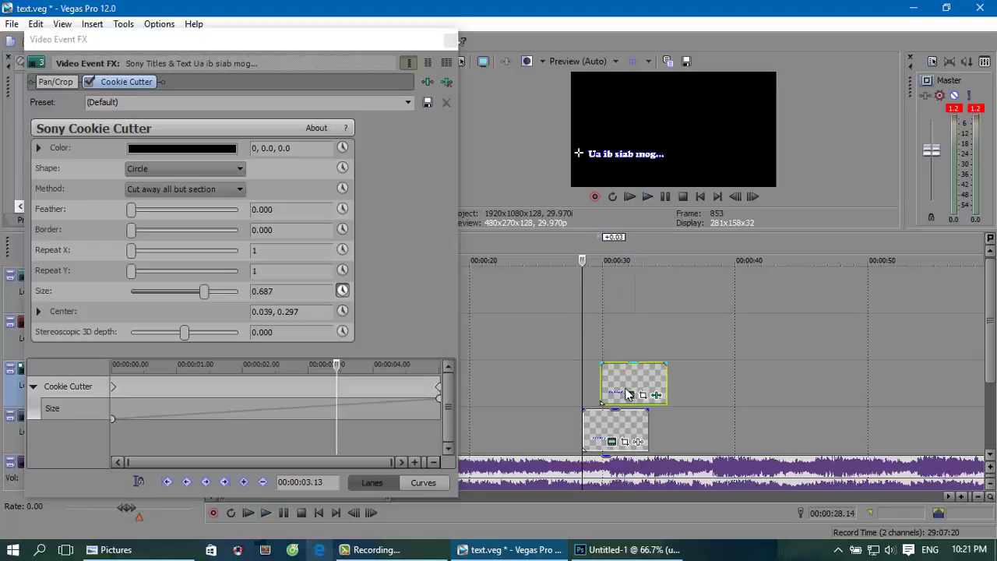
pyautogui.press('space')
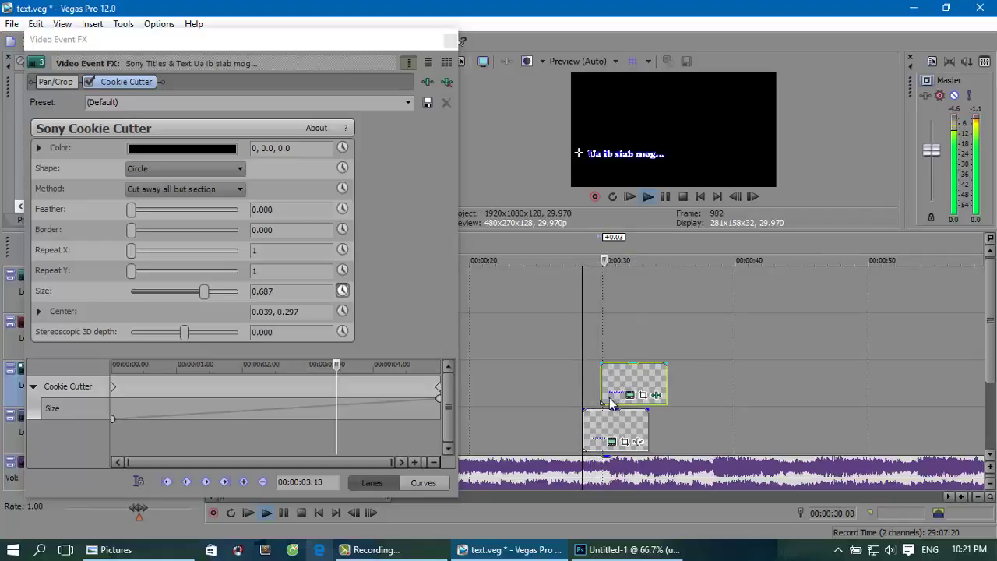
pyautogui.press('space')
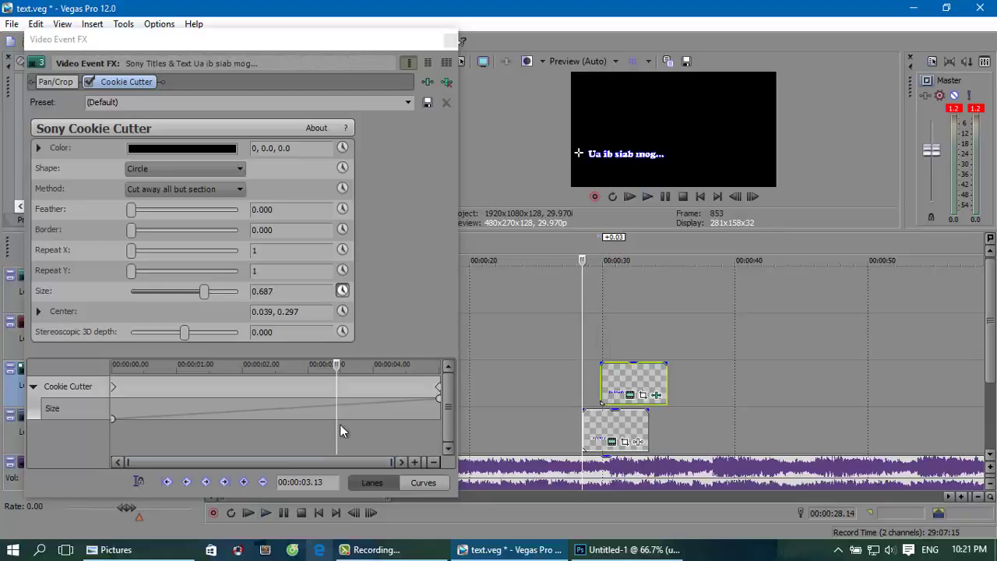
# Set the Cookie Cutter's size at the 00:00:05.00 keyframe to 0.714 and play back the result.
pyautogui.click(437, 387)
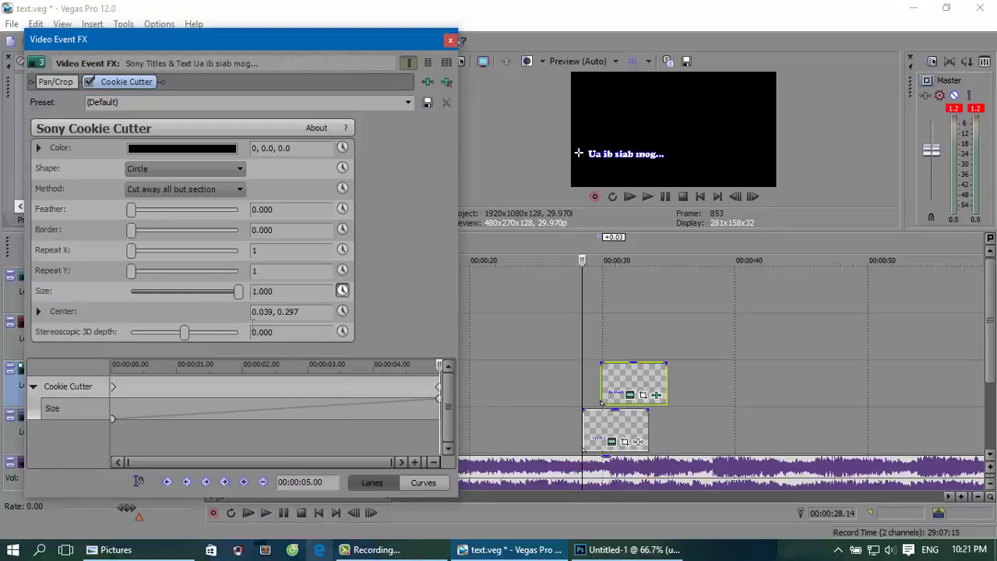
pyautogui.moveTo(240, 295); pyautogui.dragTo(208, 301)
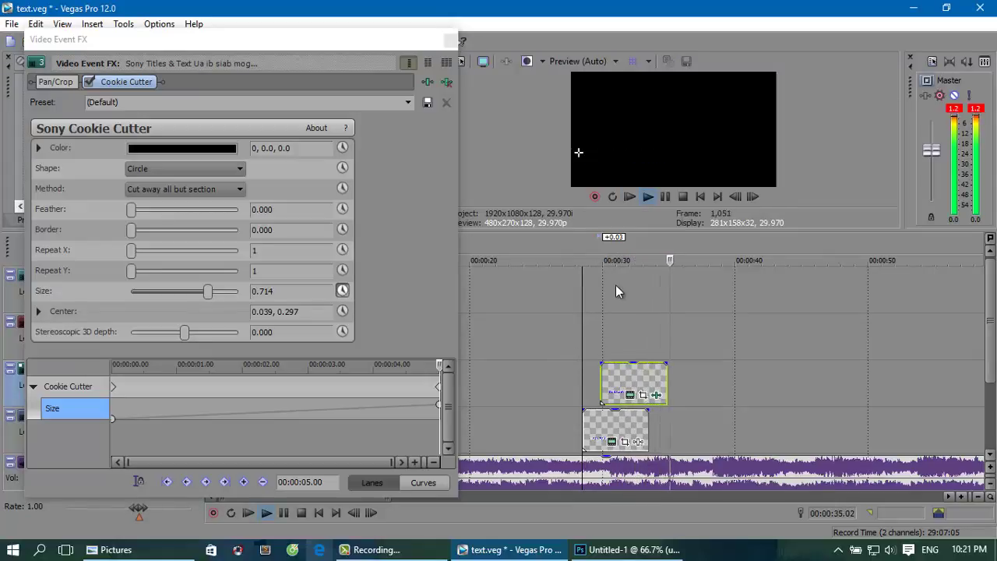
pyautogui.click(683, 197)
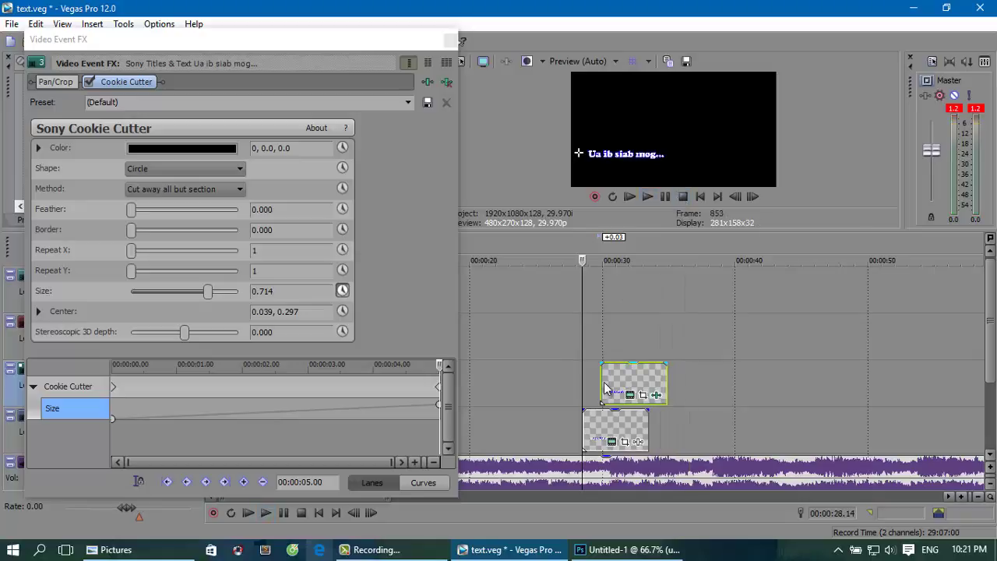
# Add a size keyframe of 0.000 at 00:00:00.09 in the Cookie Cutter effect to delay the start of the sweep.
pyautogui.click(604, 382)
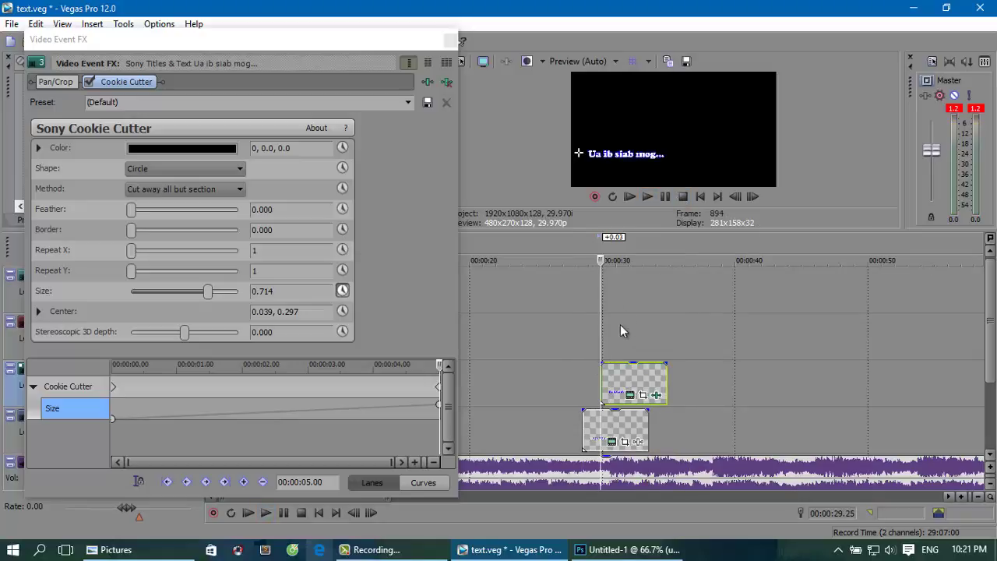
pyautogui.moveTo(602, 326); pyautogui.dragTo(609, 330)
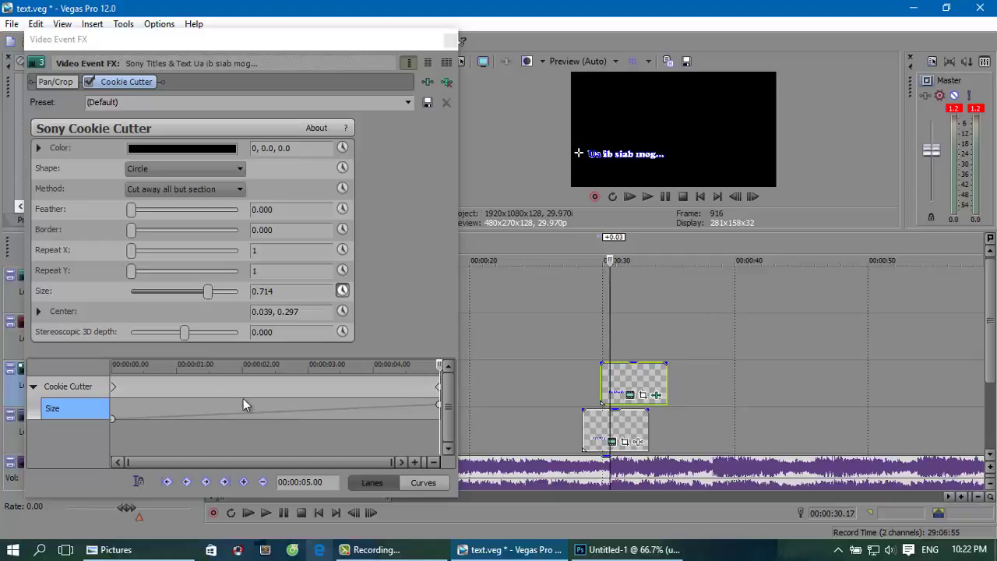
pyautogui.click(107, 390)
pyautogui.click(113, 389)
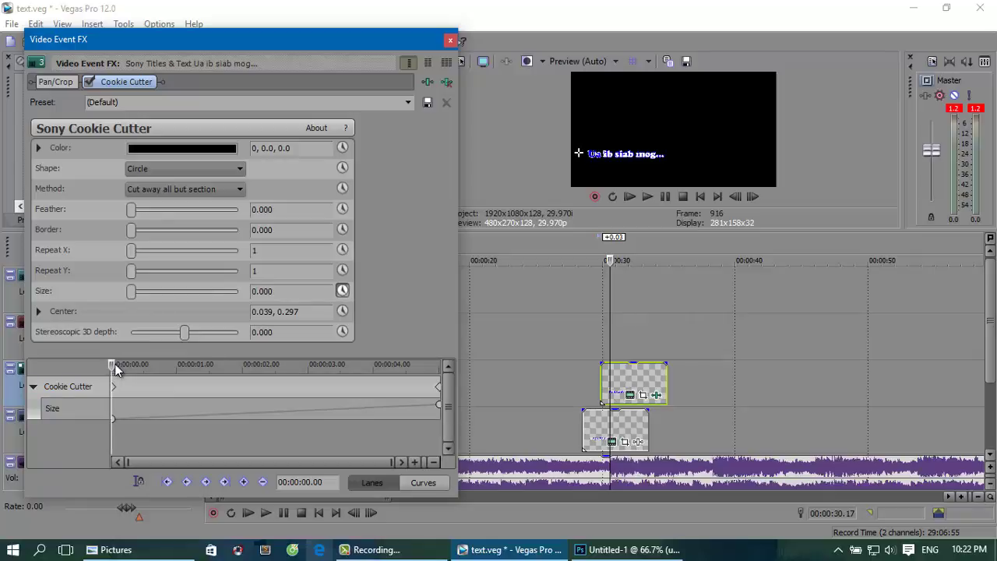
pyautogui.moveTo(113, 370); pyautogui.dragTo(124, 369)
pyautogui.moveTo(121, 367); pyautogui.dragTo(130, 366)
pyautogui.moveTo(137, 293); pyautogui.dragTo(115, 295)
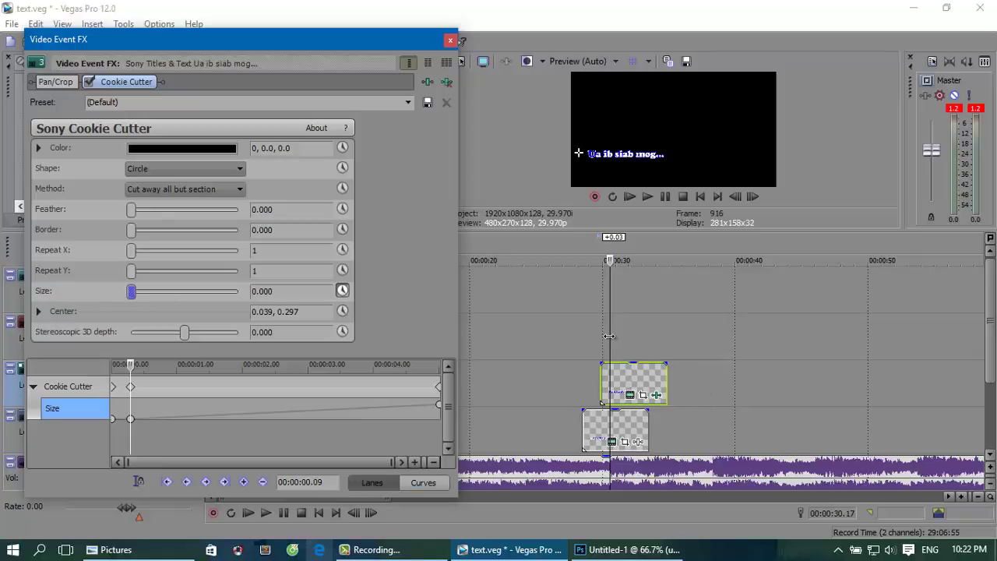
# Play the track 3 title repeatedly from its start at 00:00:29.25 to check the sweep's timing with the music.
pyautogui.moveTo(610, 336); pyautogui.dragTo(603, 337)
pyautogui.press('space')
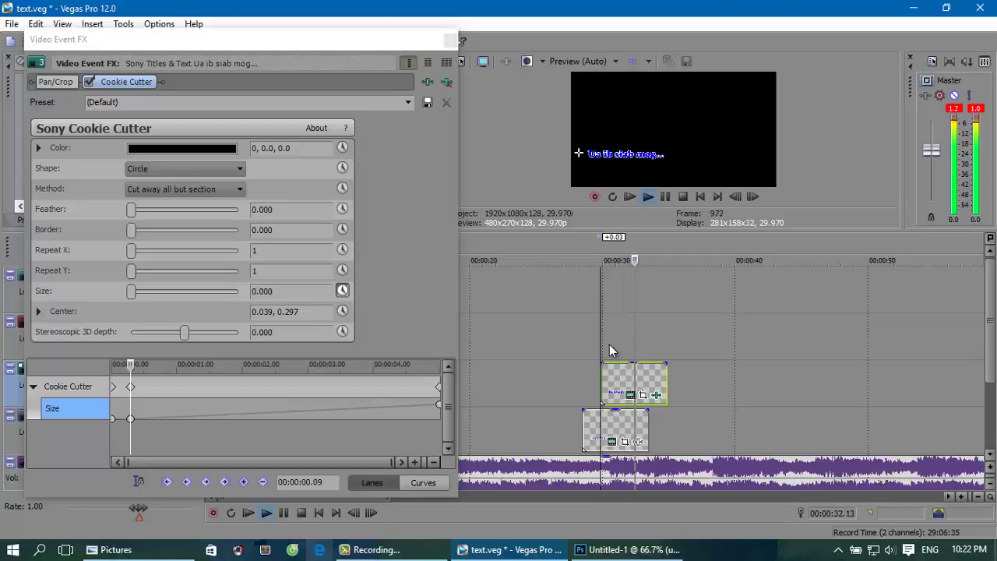
pyautogui.press('space')
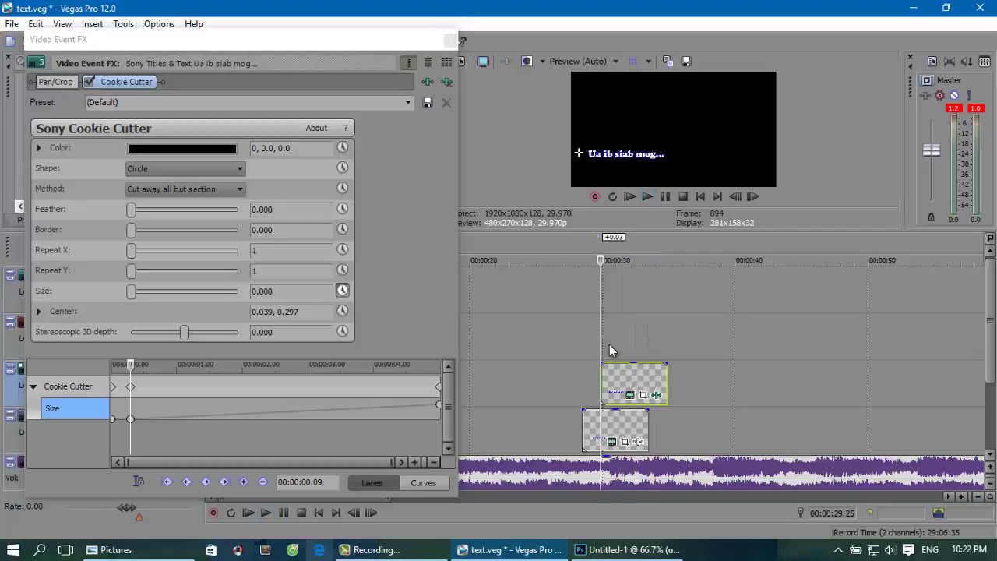
pyautogui.press('space')
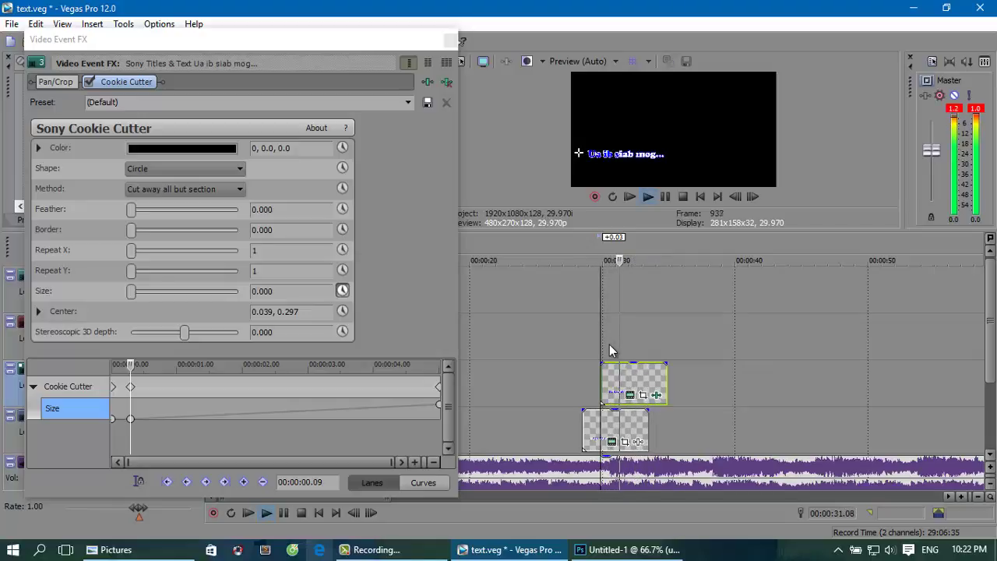
# Add a size keyframe of 0.327 at 00:00:03.06 in the Cookie Cutter effect and replay the title.
pyautogui.click(321, 407)
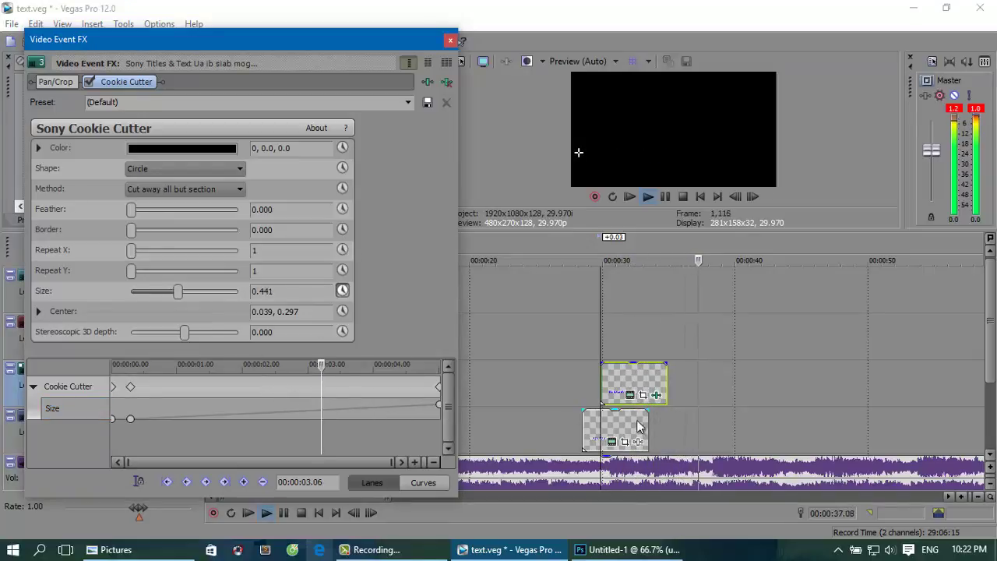
pyautogui.click(682, 198)
pyautogui.click(682, 199)
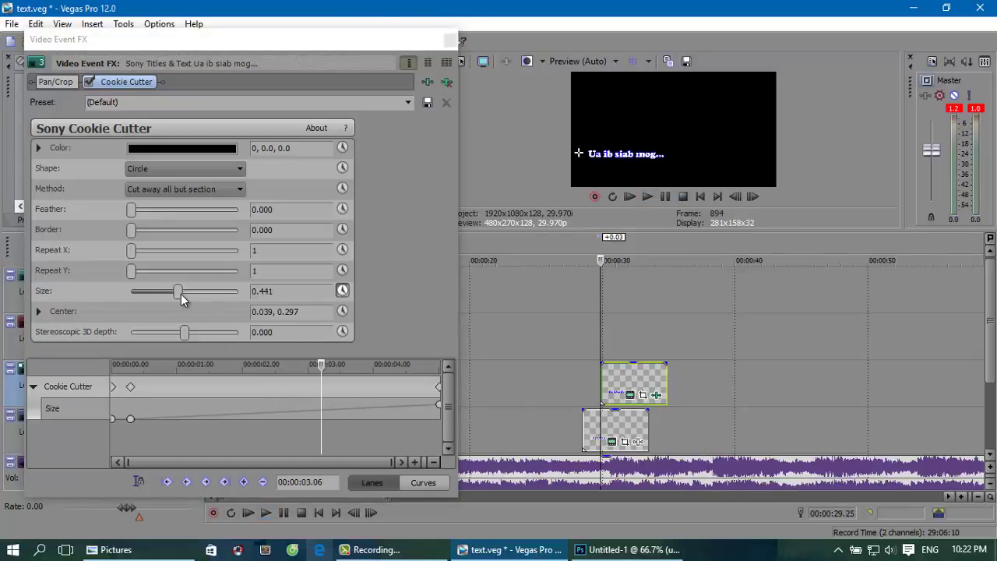
pyautogui.moveTo(184, 296); pyautogui.dragTo(171, 297)
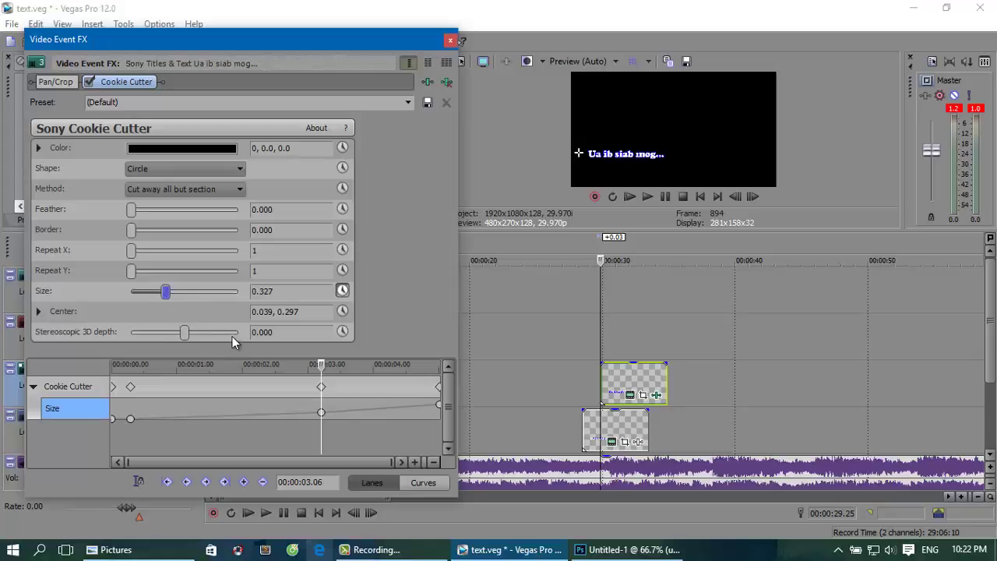
pyautogui.click(643, 200)
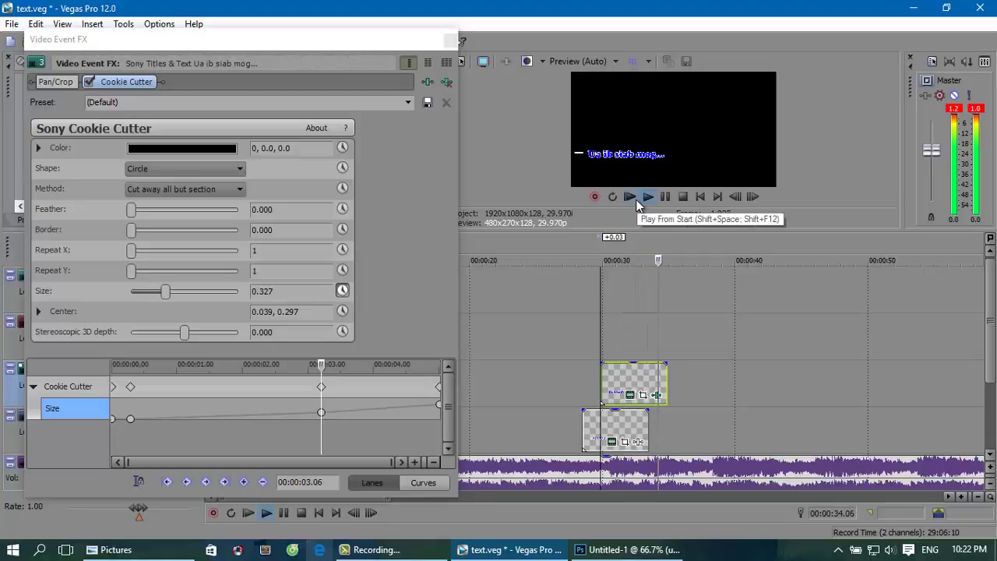
pyautogui.click(642, 200)
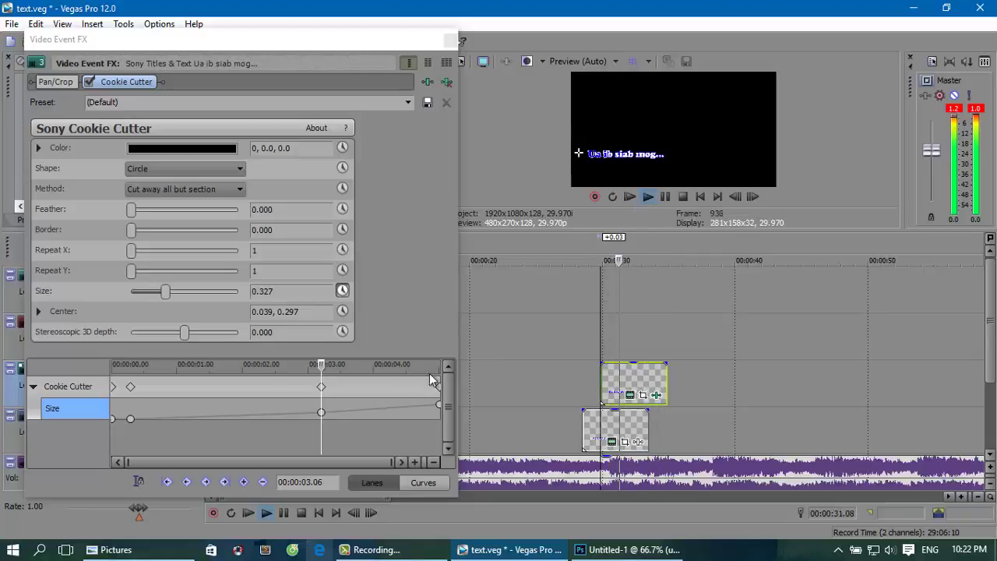
# Set the Cookie Cutter's size at the 00:00:03.06 keyframe to 0.463, replay the title and close the effect settings.
pyautogui.moveTo(169, 289); pyautogui.dragTo(182, 291)
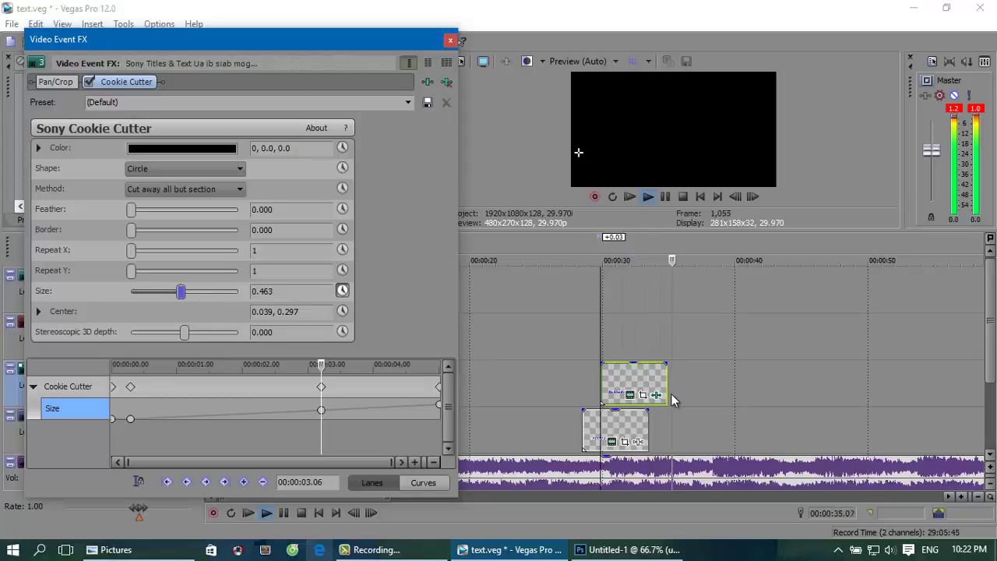
pyautogui.click(679, 196)
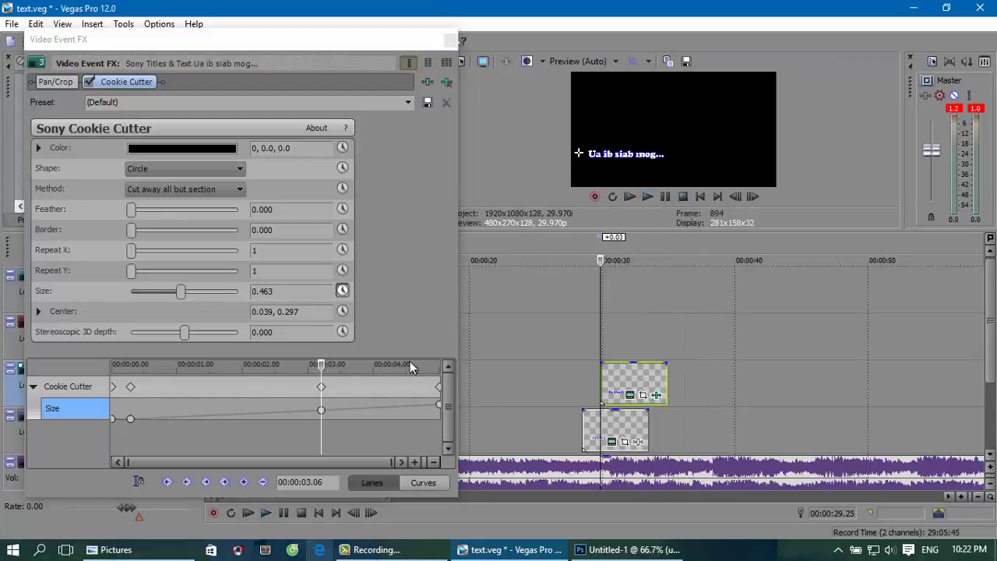
pyautogui.click(643, 202)
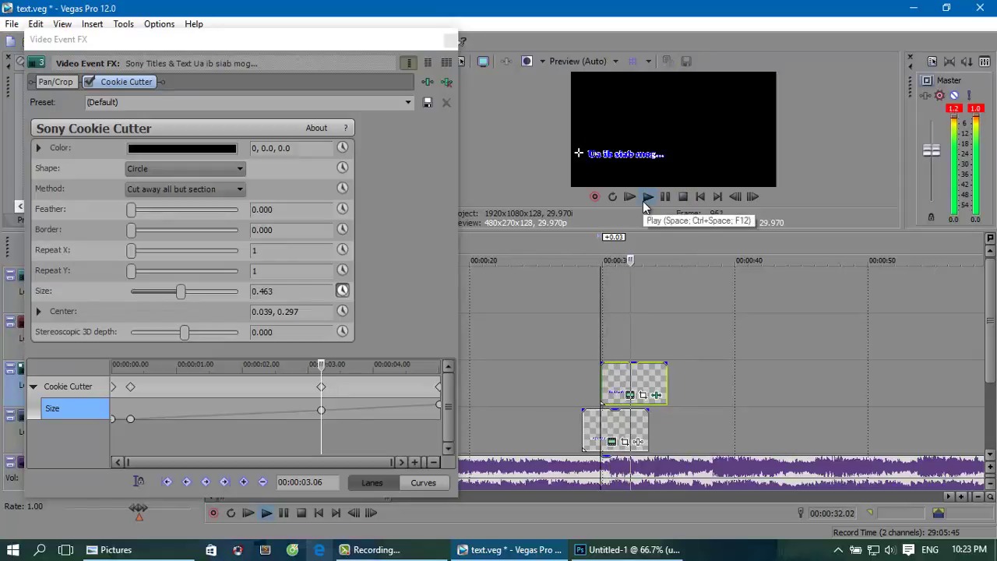
pyautogui.click(683, 197)
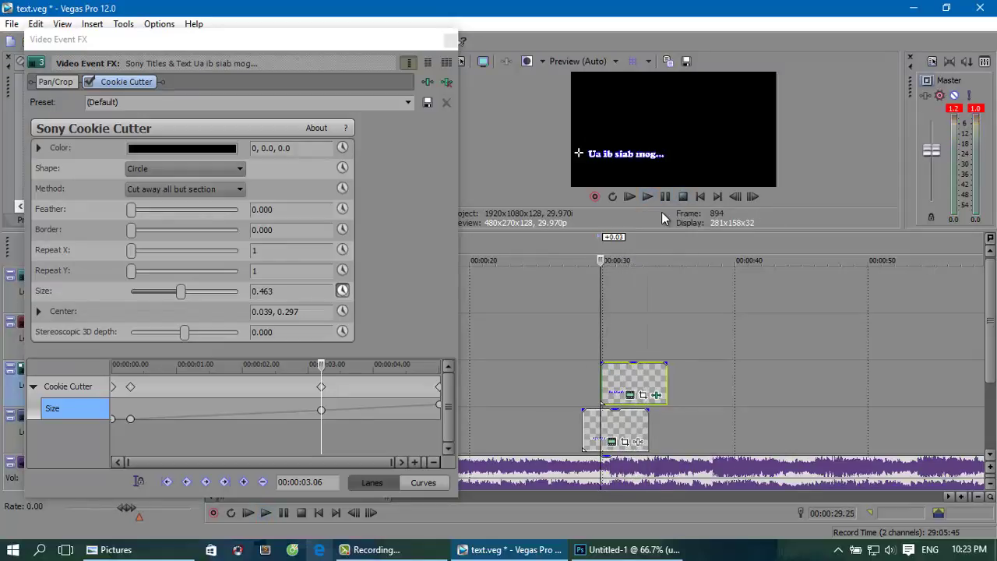
pyautogui.click(450, 39)
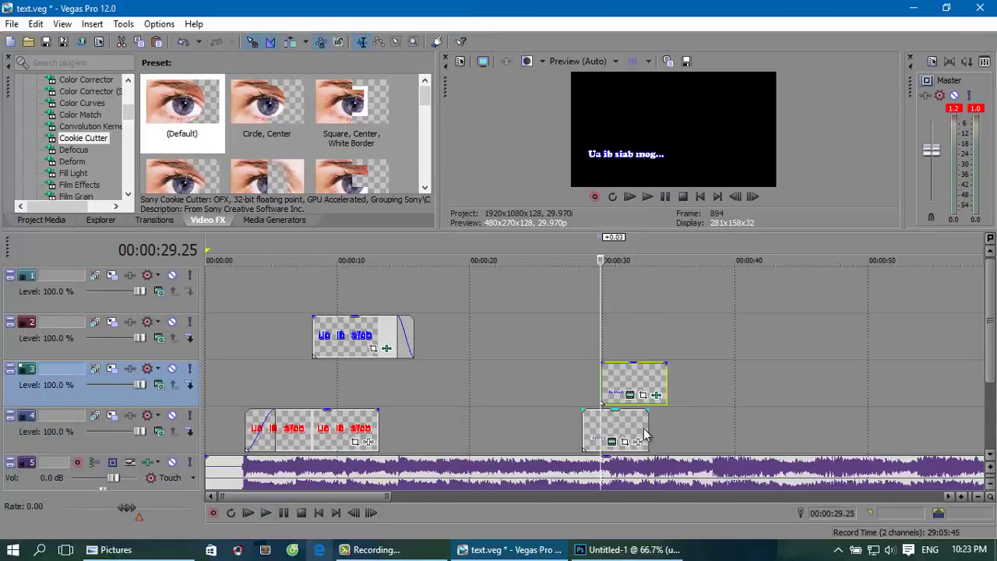
# Trim the end of the white title on track 4 by 25 frames and play back the result.
pyautogui.moveTo(645, 426); pyautogui.dragTo(635, 425)
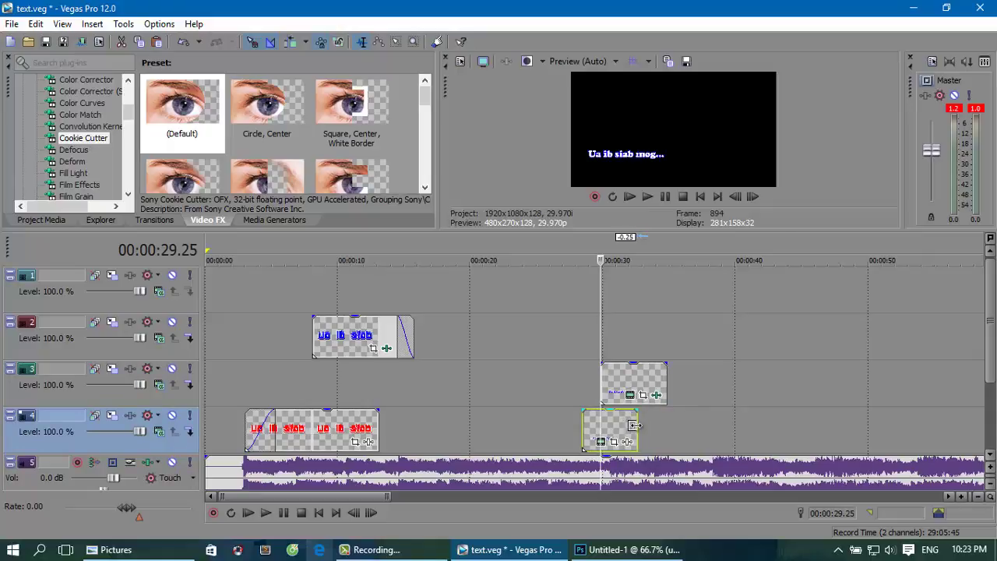
pyautogui.press('space')
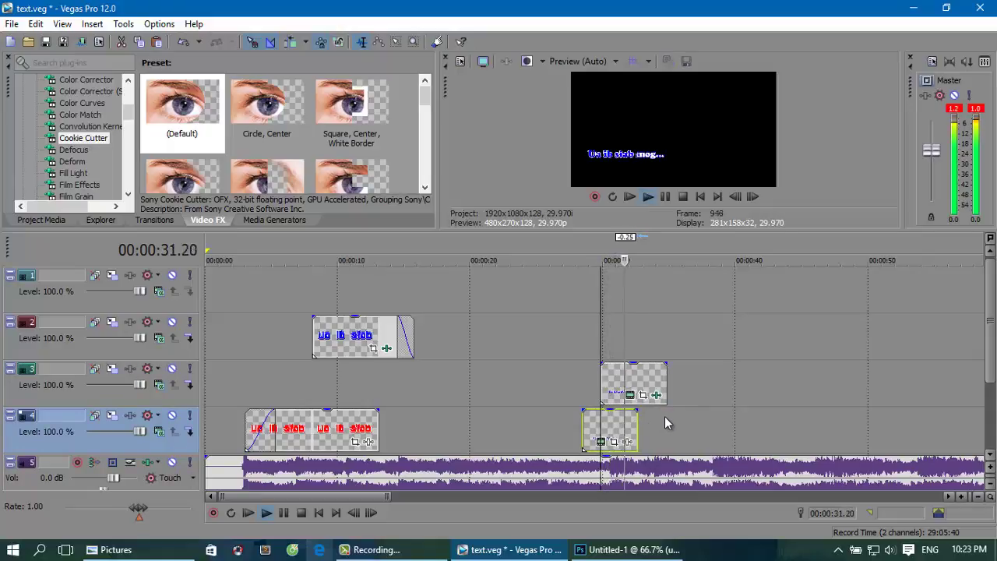
pyautogui.press('space')
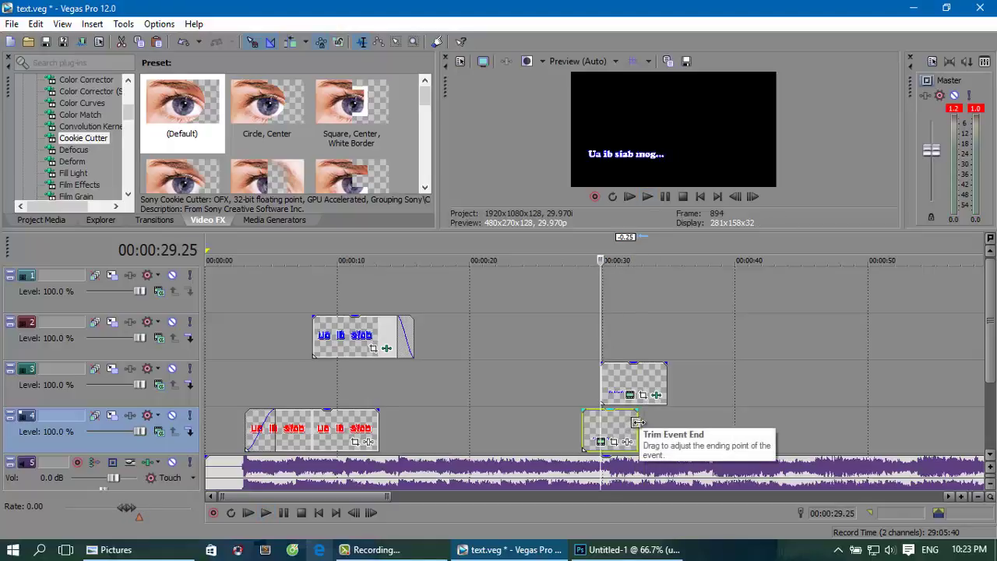
# Copy the white title from track 4 and paste it on track 2 at 00:00:31.12 as a new copy of the source media.
pyautogui.click(614, 323)
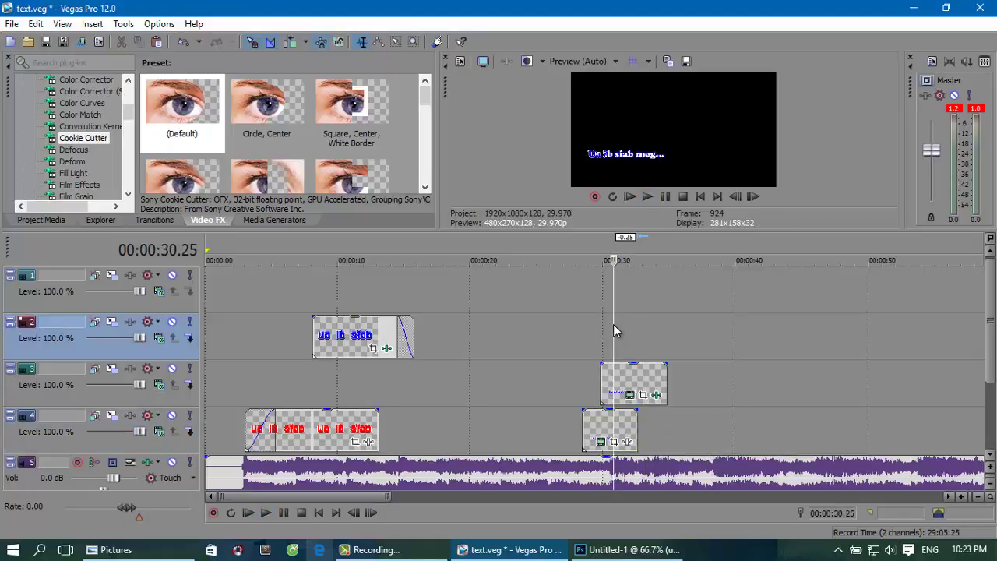
pyautogui.click(618, 323)
pyautogui.click(619, 324)
pyautogui.click(619, 326)
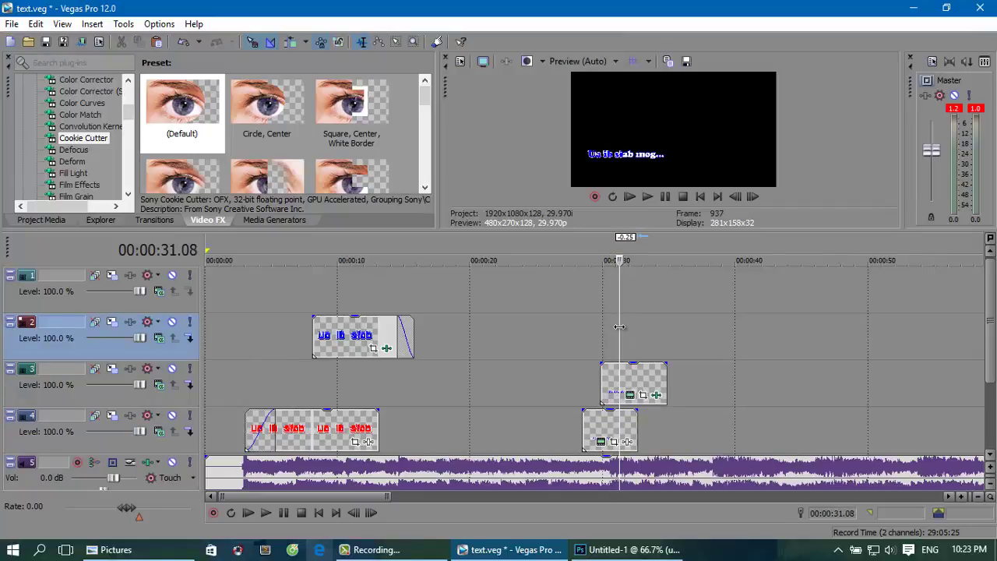
pyautogui.click(620, 328)
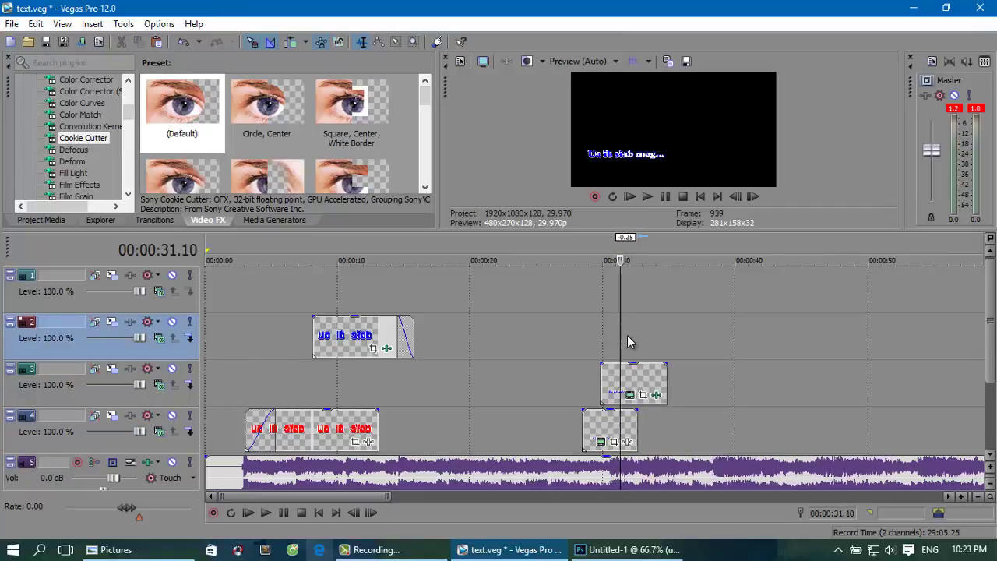
pyautogui.click(611, 433)
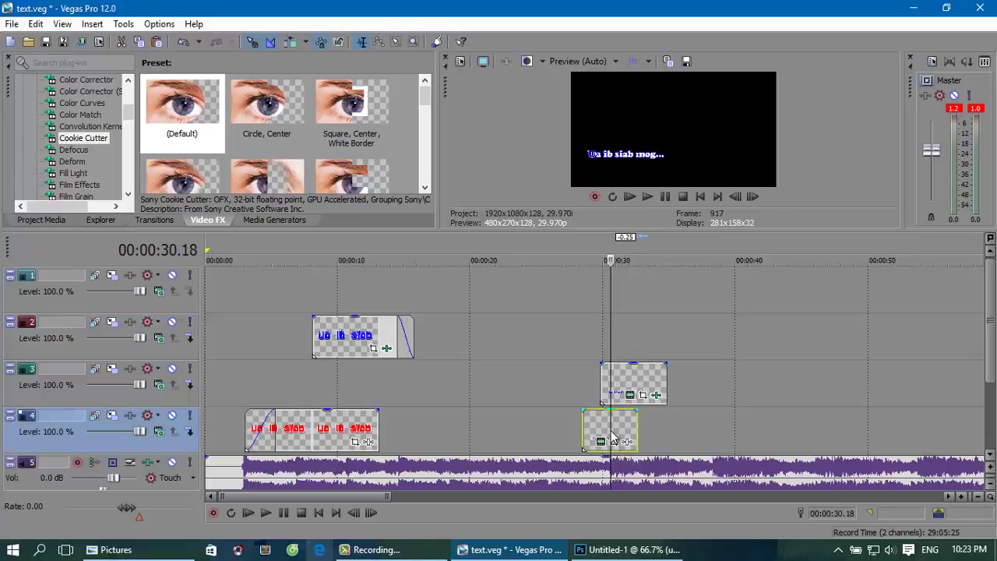
pyautogui.click(621, 339)
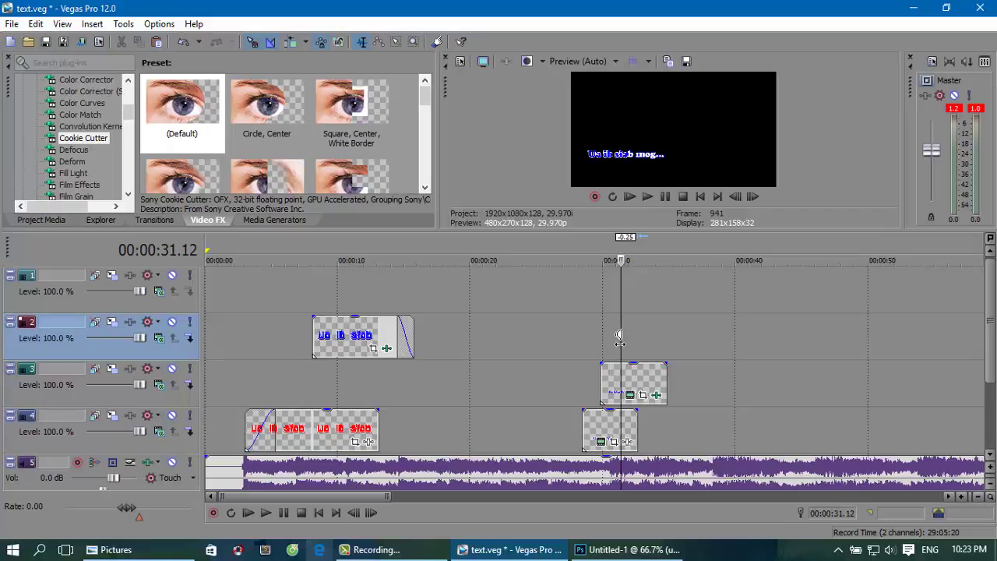
pyautogui.hotkey('ctrl', 'v')
pyautogui.click(598, 250)
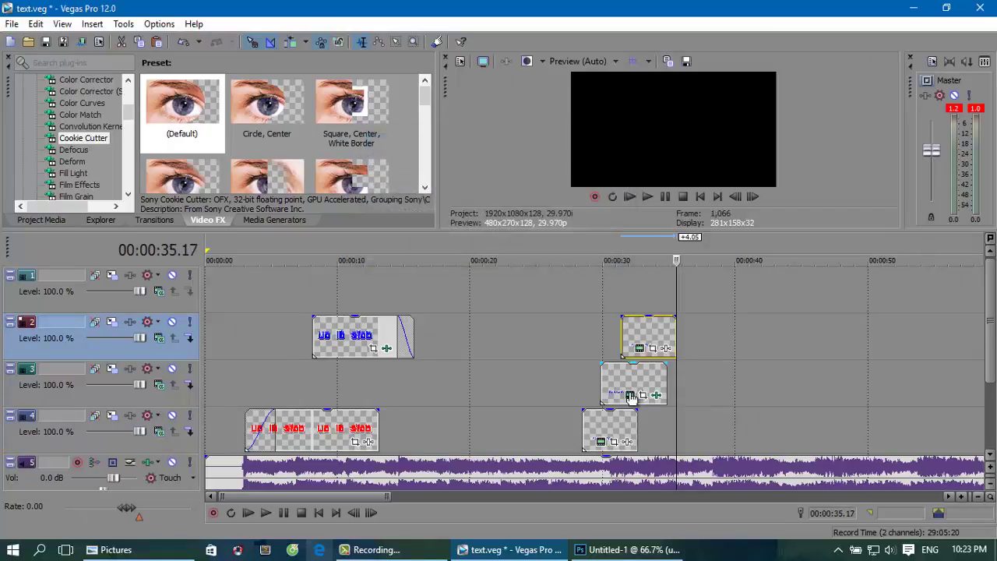
# Copy the blue title from track 3 and paste it on track 1 at 00:00:32.19 as a new copy of the source media.
pyautogui.click(624, 389)
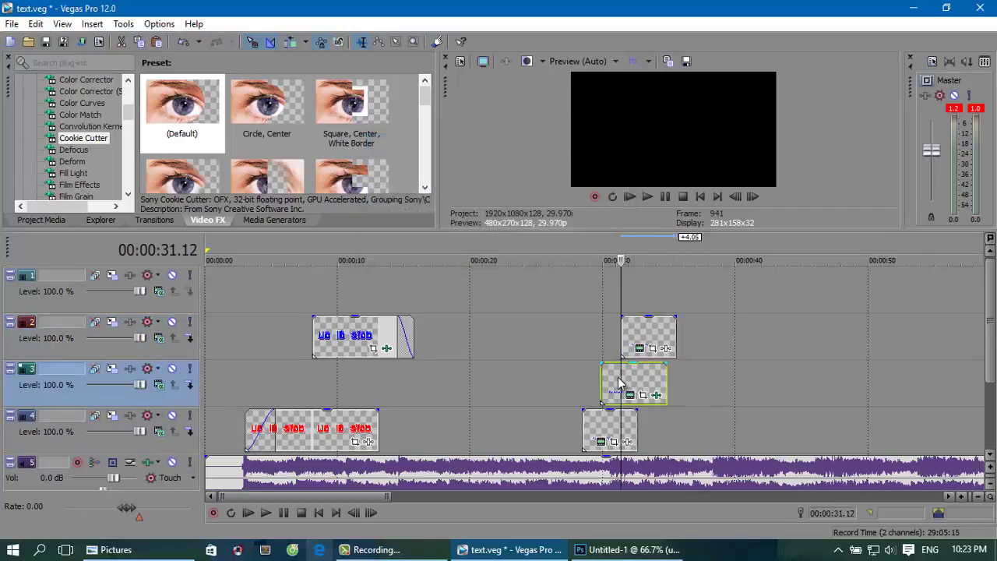
pyautogui.click(646, 292)
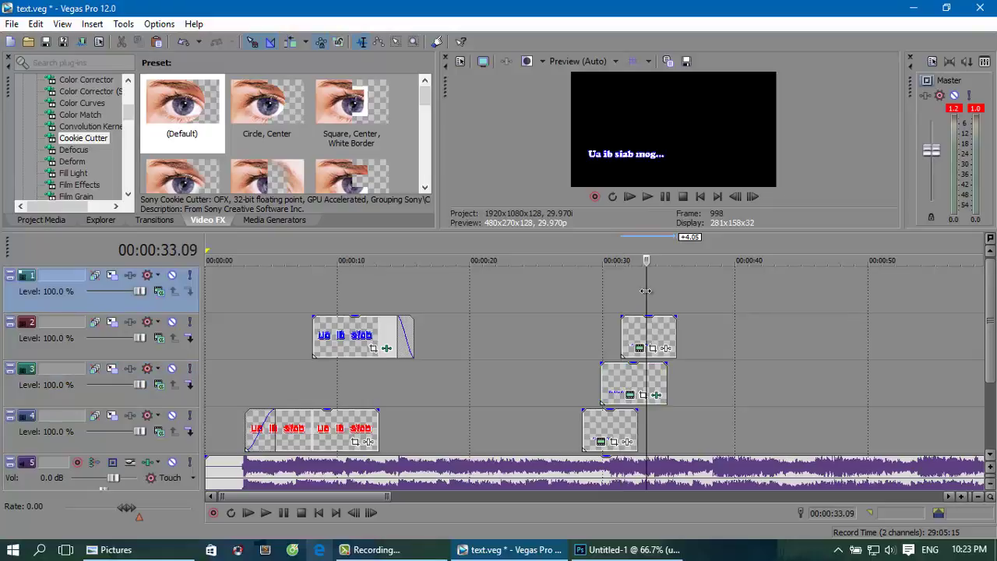
pyautogui.click(638, 291)
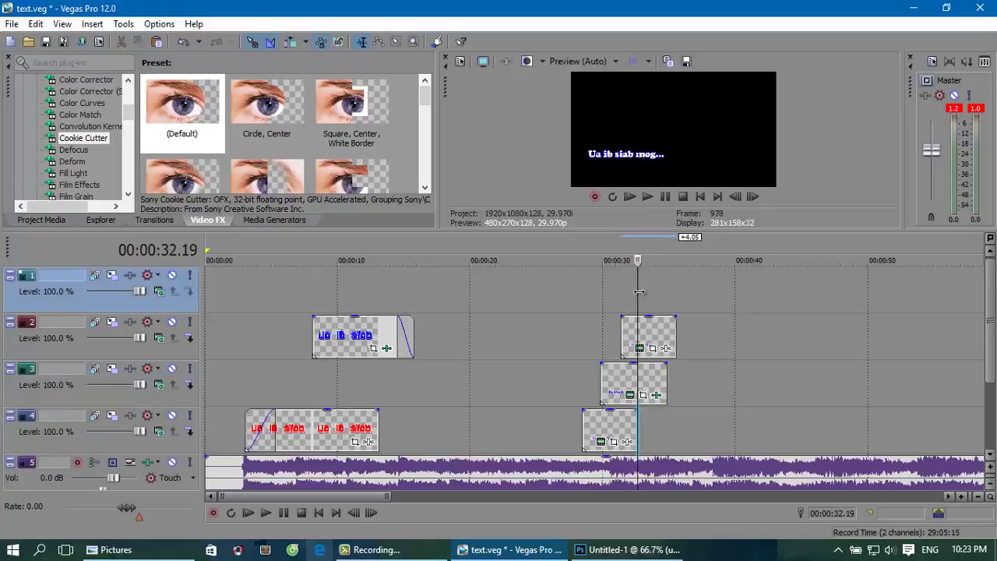
pyautogui.hotkey('ctrl', 'v')
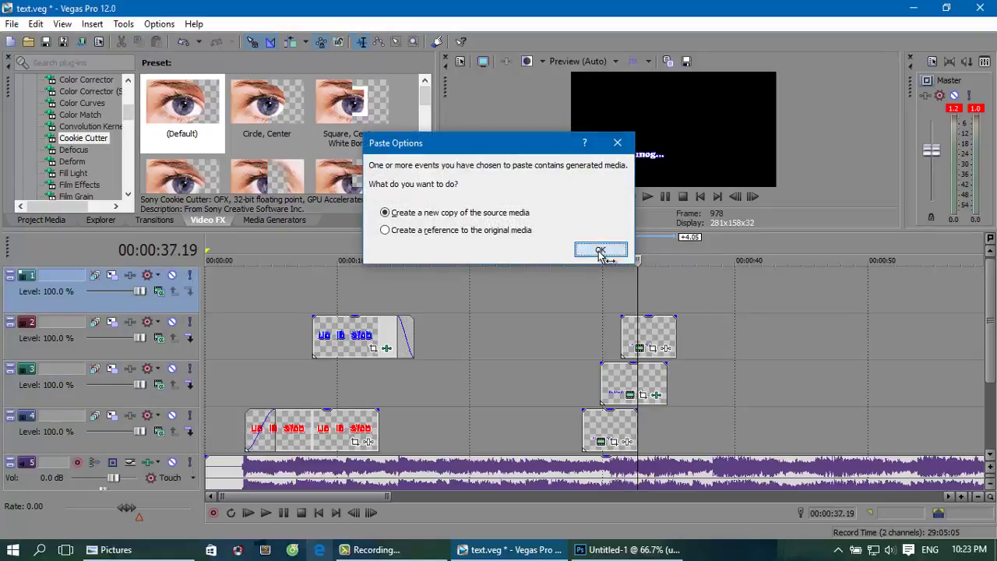
pyautogui.click(598, 250)
# Replace the text of the pasted white title on track 2 with "tus neej kuv nco...." and copy the new text.
pyautogui.click(640, 347)
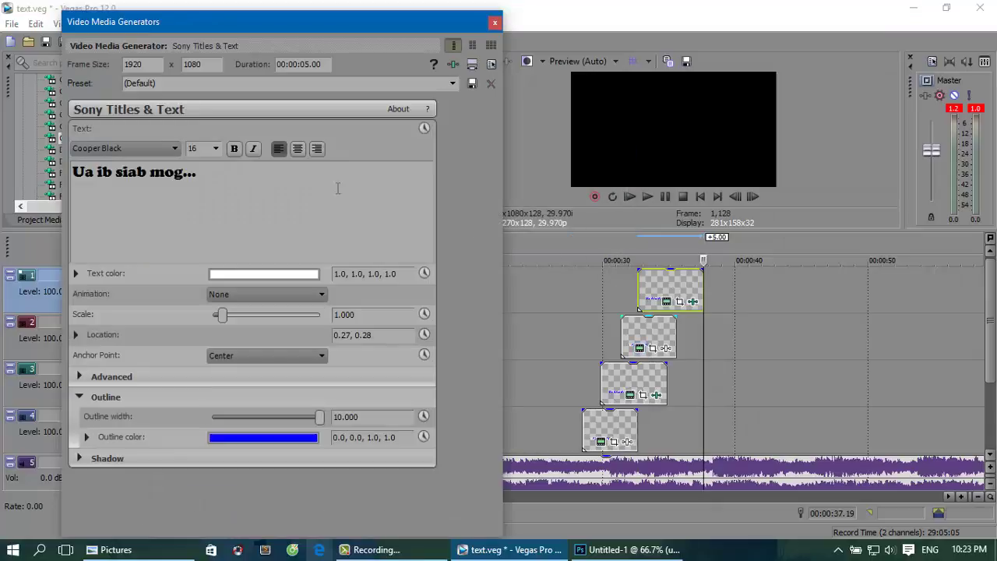
pyautogui.moveTo(335, 189); pyautogui.dragTo(0, 205)
pyautogui.write('tus neej kuv nco.')
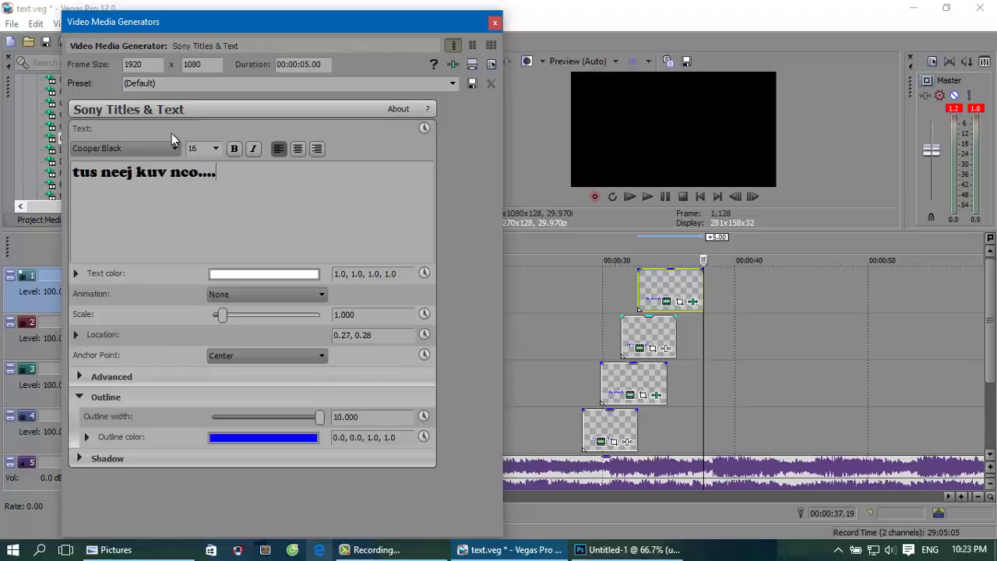
pyautogui.hotkey('ctrl', 'a')
pyautogui.hotkey('ctrl', 'c')
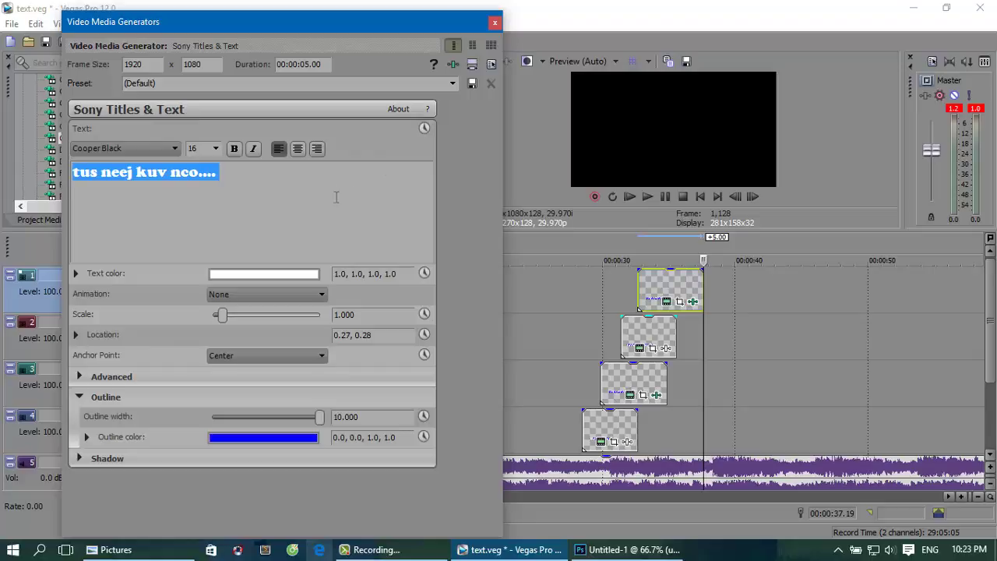
pyautogui.click(496, 26)
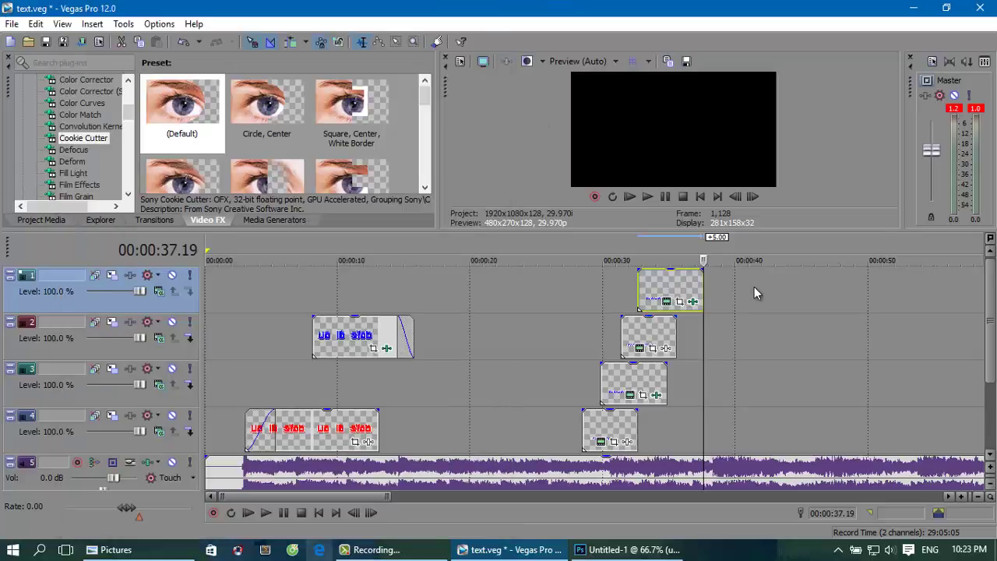
# Replace the text of the blue title on track 1 with the copied "tus neej kuv nco...." line.
pyautogui.click(667, 303)
pyautogui.hotkey('ctrl', 'a')
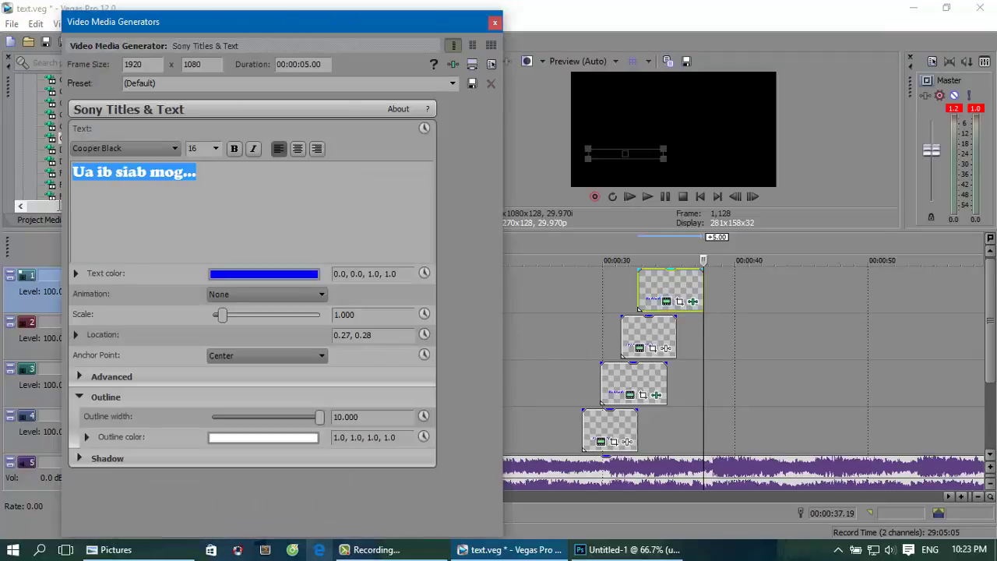
pyautogui.hotkey('ctrl', 'v')
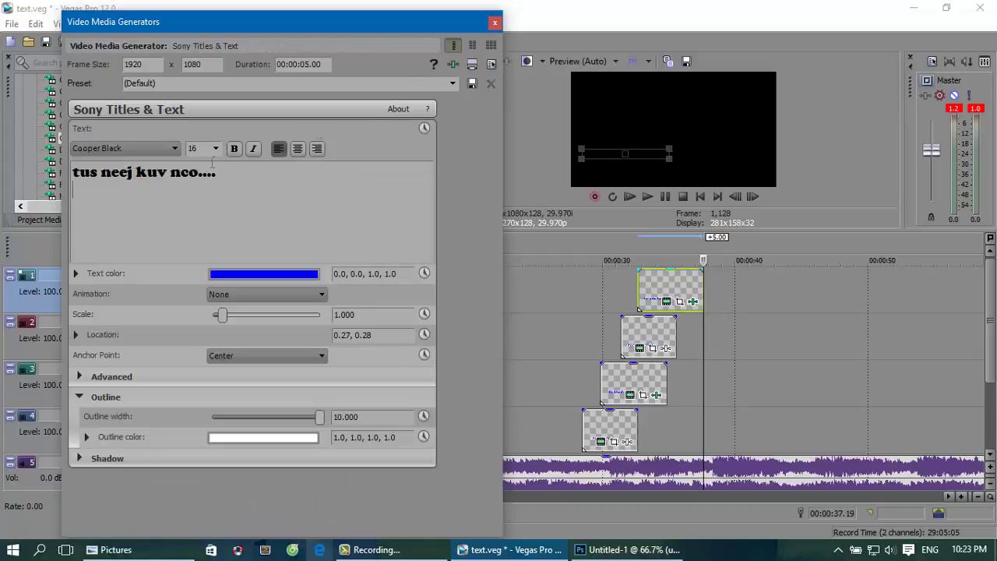
pyautogui.click(495, 24)
# Move the blue track 1 title to the lower right of the frame, at about 0.71, 0.13, and check it in the preview.
pyautogui.click(672, 302)
pyautogui.moveTo(621, 158); pyautogui.dragTo(717, 176)
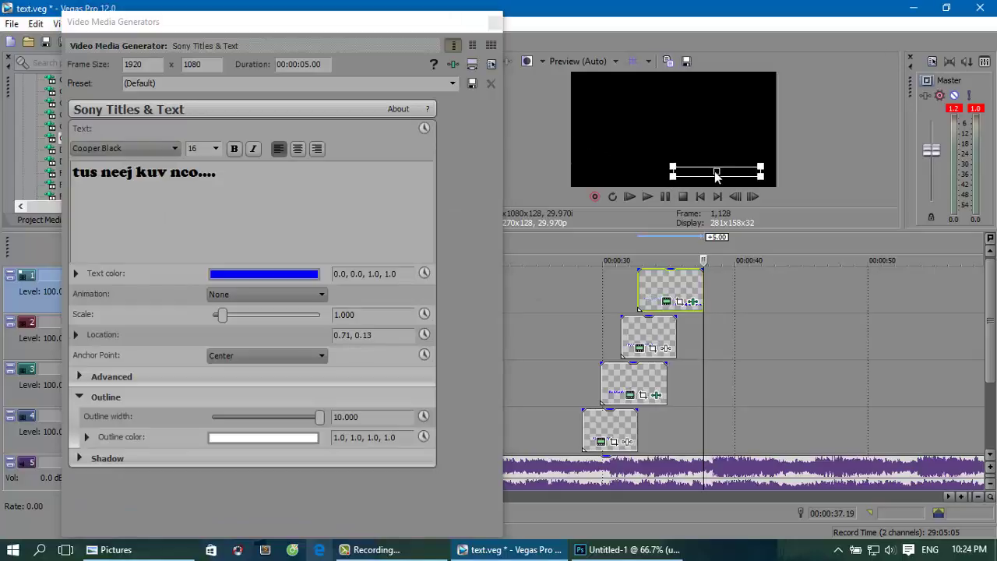
pyautogui.click(654, 287)
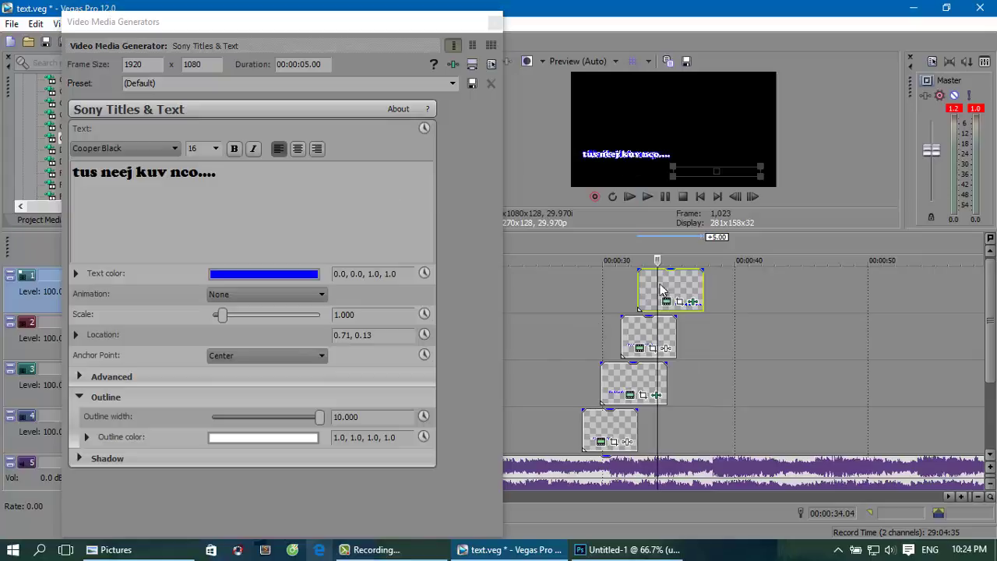
pyautogui.click(667, 286)
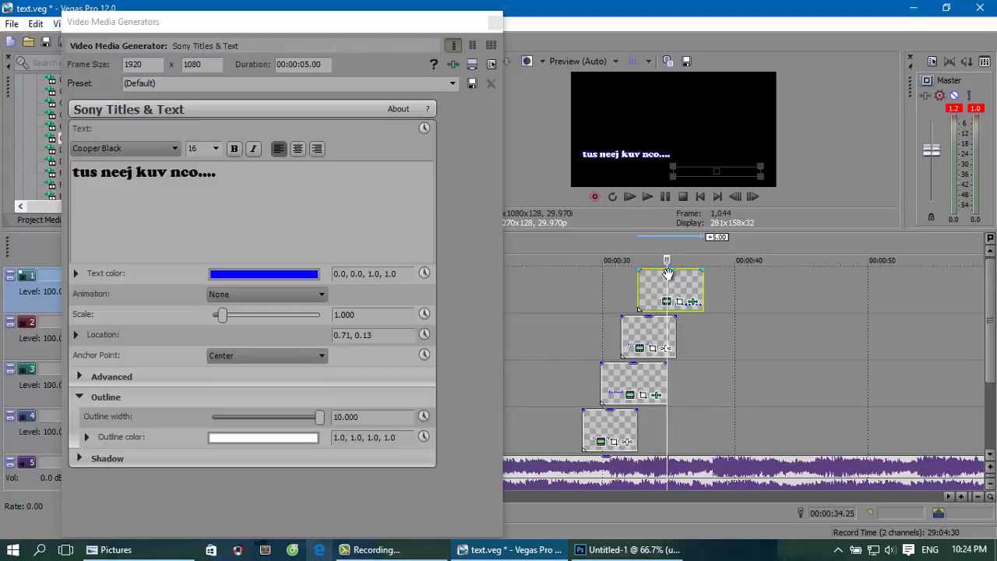
pyautogui.click(494, 26)
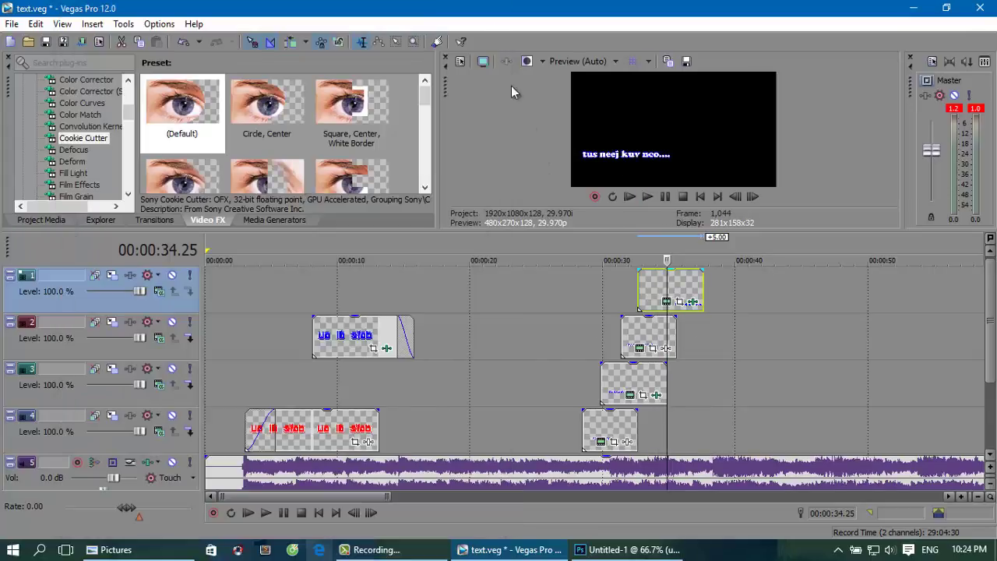
# Move the white track 2 title to the lower right of the frame, at about 0.69, 0.16.
pyautogui.click(640, 347)
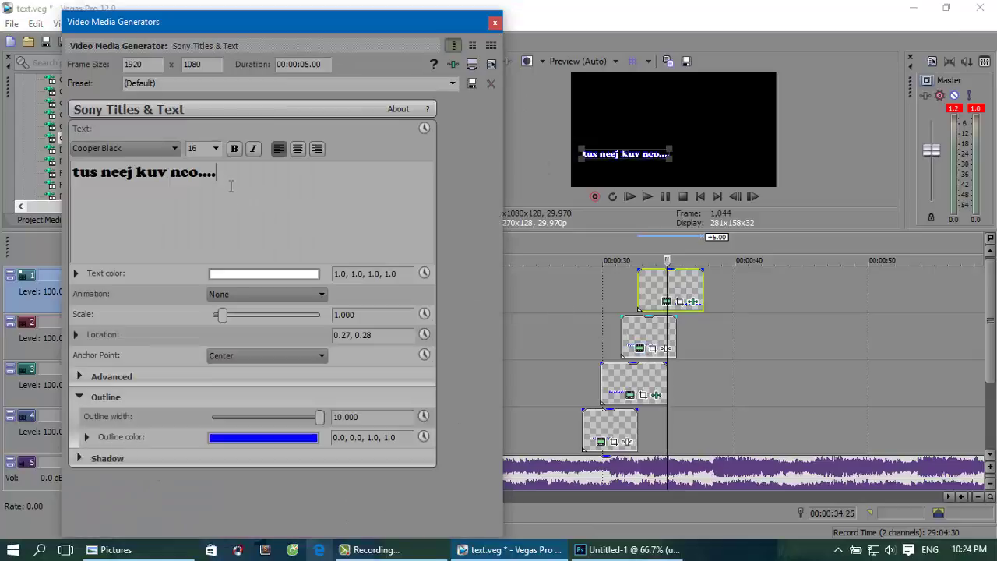
pyautogui.moveTo(625, 158); pyautogui.dragTo(714, 173)
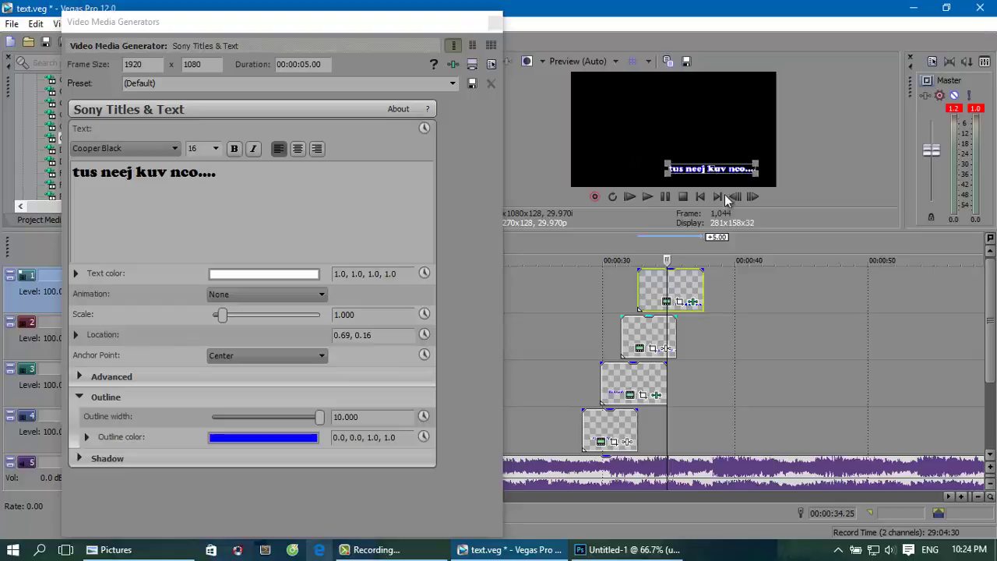
pyautogui.click(650, 330)
# Examine both lyric lines in the preview at 00:00:32.05, muting and unmuting track 1 to compare the overlapping titles.
pyautogui.moveTo(649, 282); pyautogui.dragTo(631, 283)
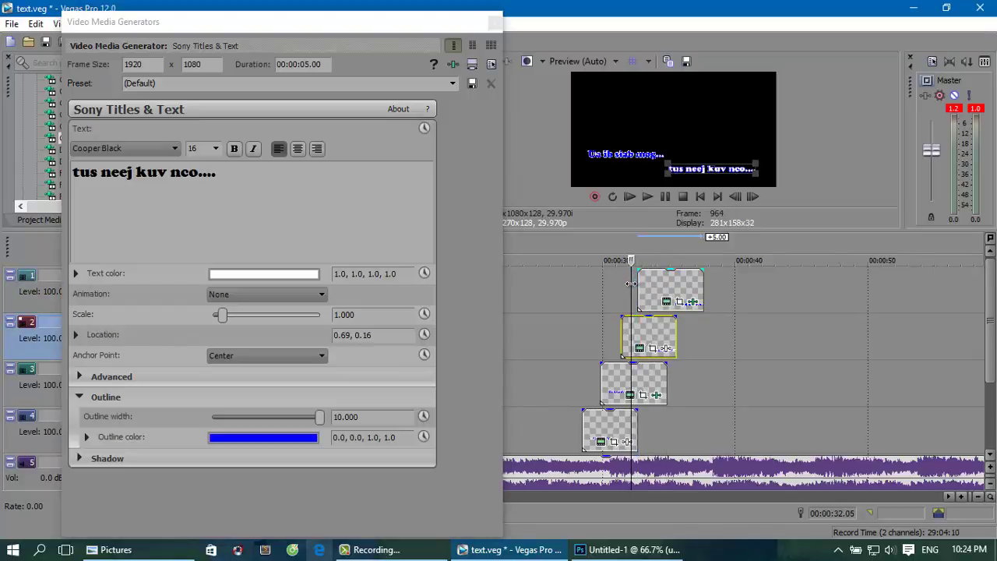
pyautogui.click(639, 347)
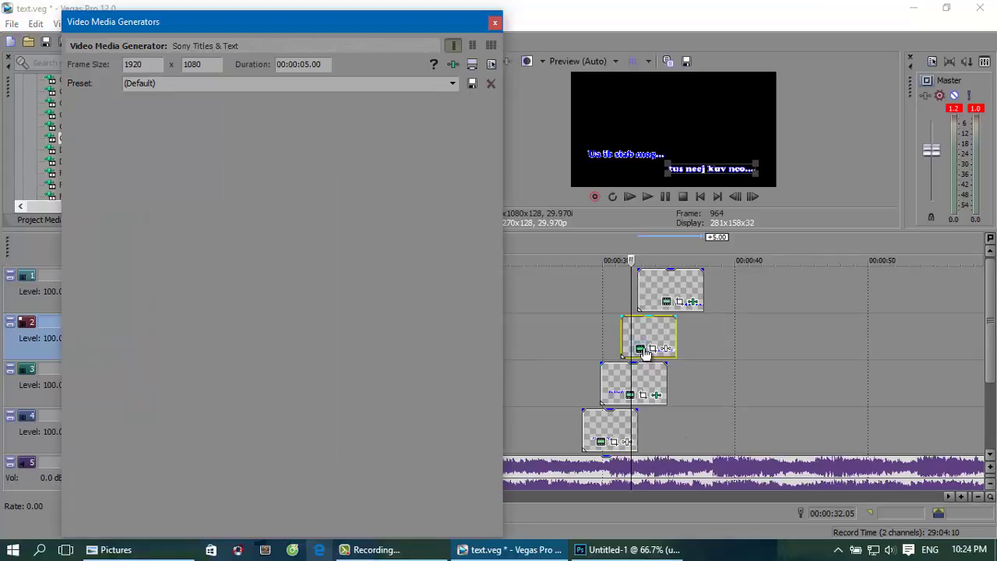
pyautogui.click(496, 26)
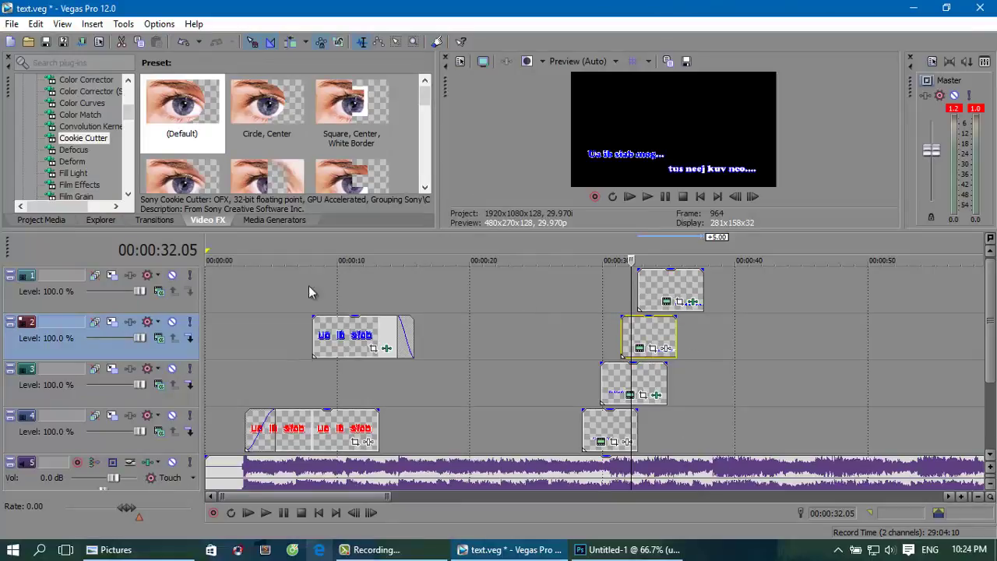
pyautogui.click(173, 275)
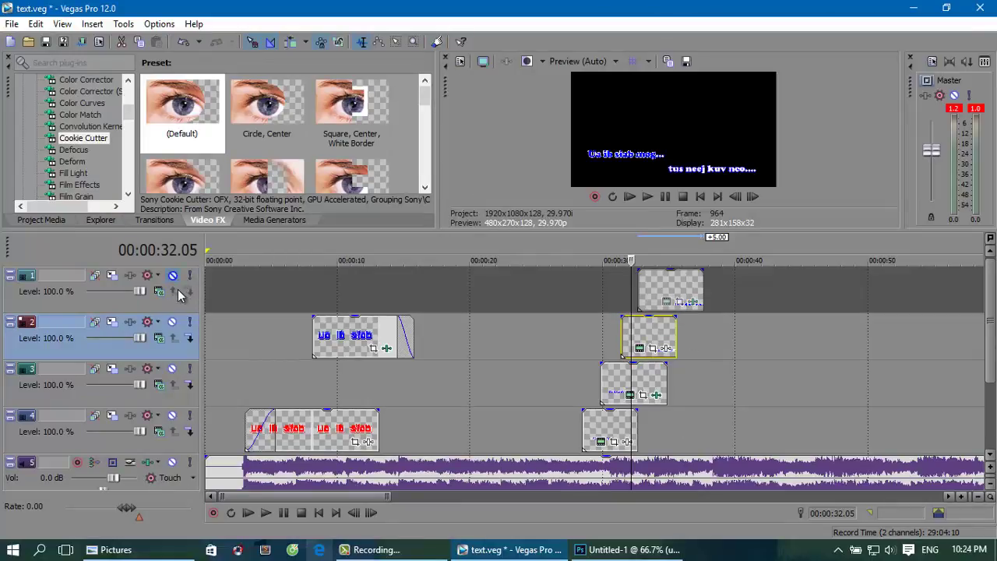
pyautogui.click(173, 275)
pyautogui.click(639, 293)
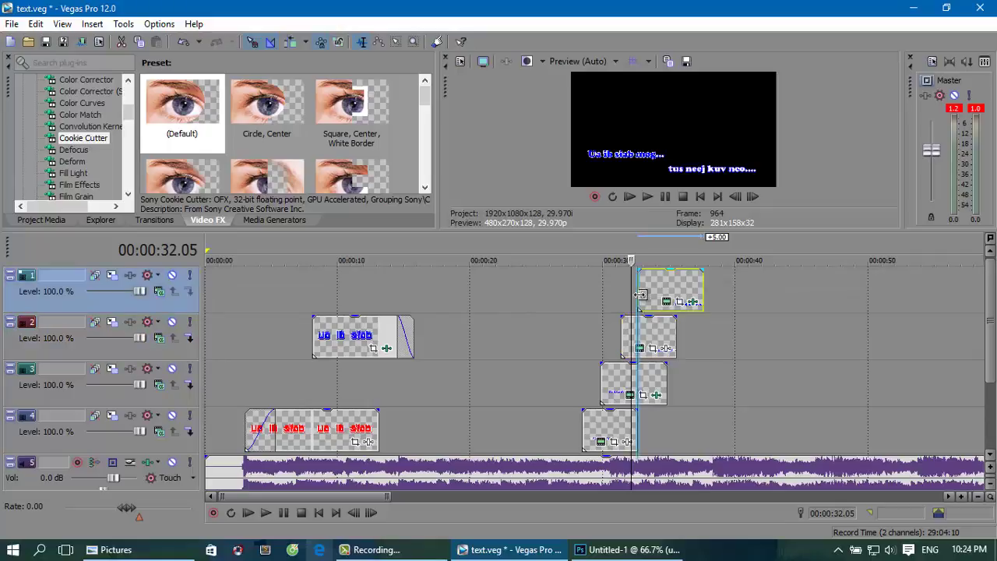
# Examine the lyric titles in the preview at points between 00:00:32.19 and 00:00:37.19, and check the blue track 1 title's settings.
pyautogui.click(650, 284)
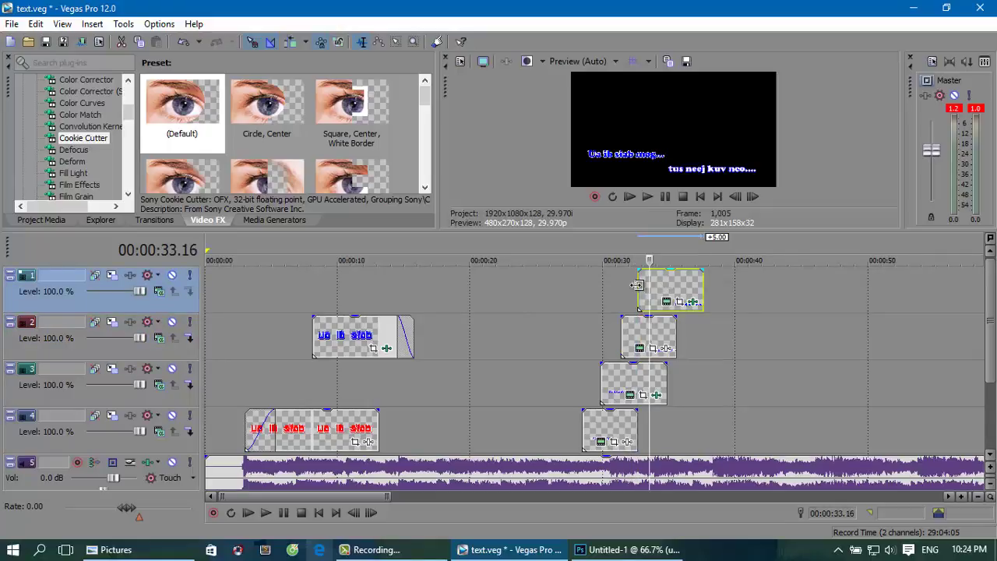
pyautogui.click(638, 287)
pyautogui.click(667, 302)
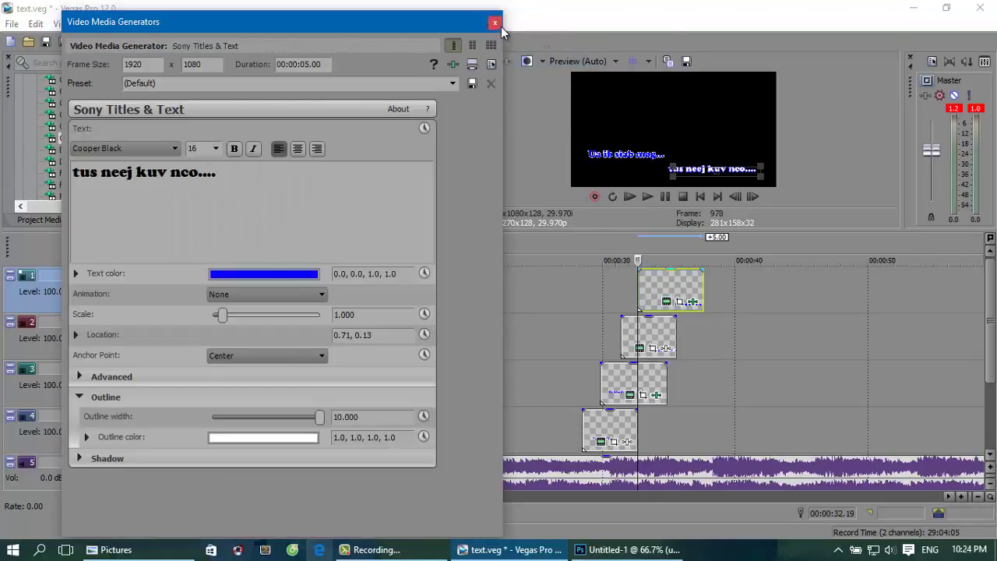
pyautogui.click(495, 24)
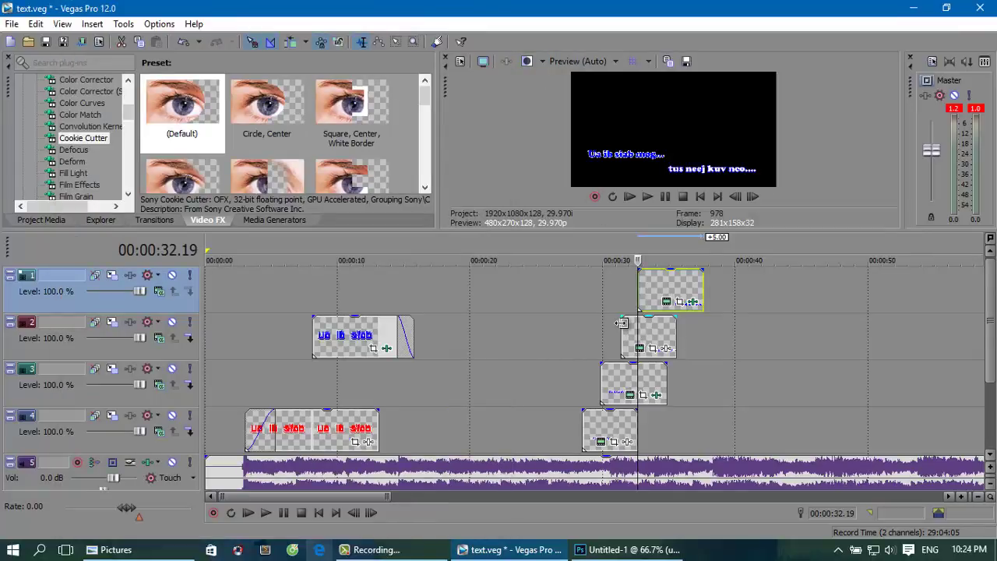
pyautogui.click(676, 290)
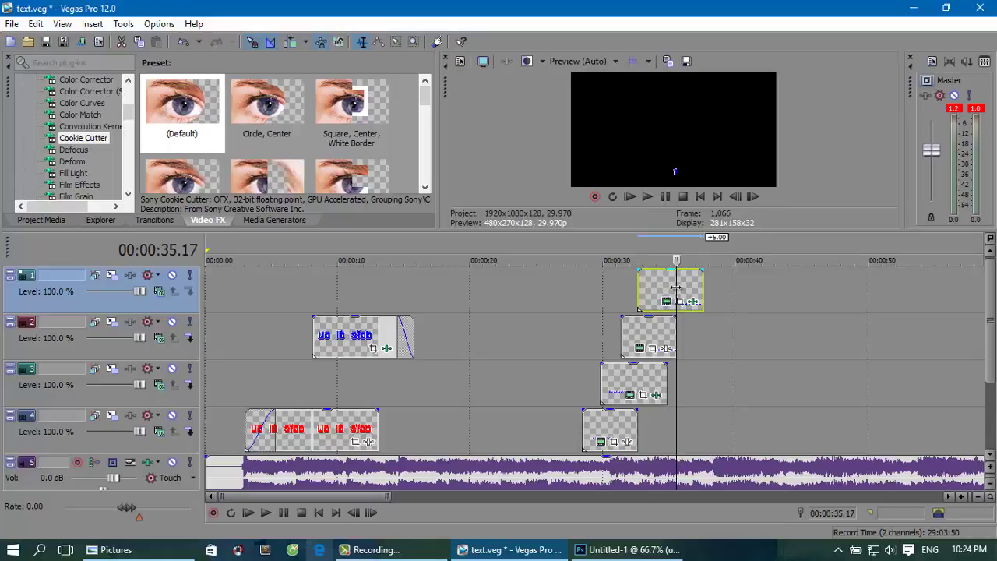
pyautogui.moveTo(676, 288)
pyautogui.mouseDown()
pyautogui.moveTo(665, 285)
pyautogui.moveTo(705, 280)
pyautogui.mouseUp()
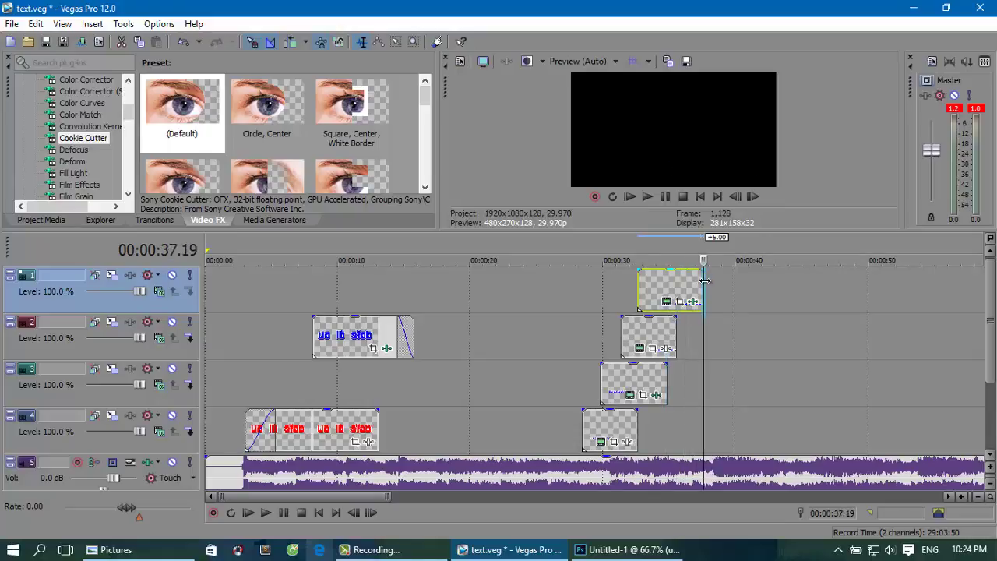
pyautogui.click(696, 279)
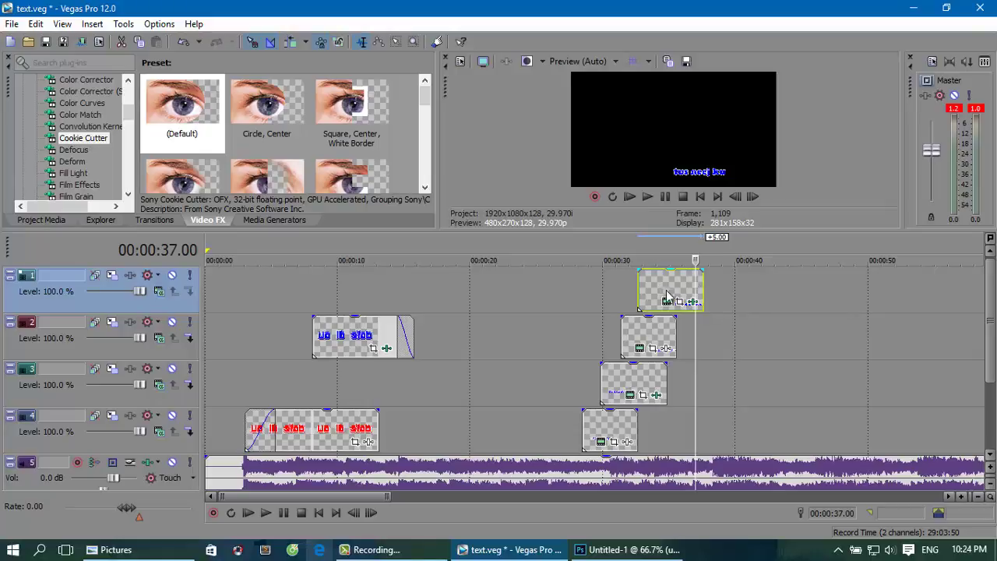
# Extend the white track 2 title to end with the track 1 title, and align the blue title over it at 0.68, 0.15.
pyautogui.click(669, 303)
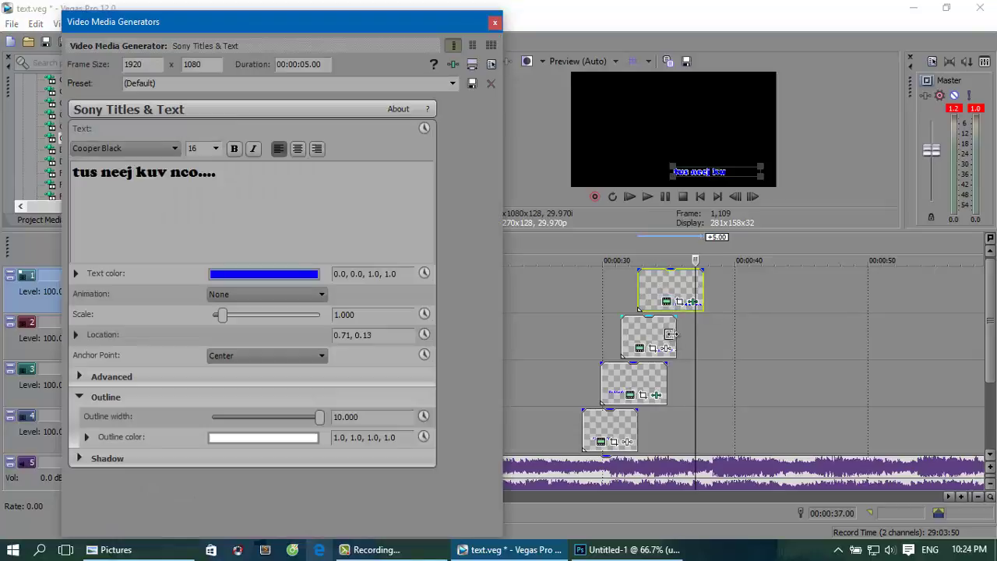
pyautogui.moveTo(672, 333); pyautogui.dragTo(704, 338)
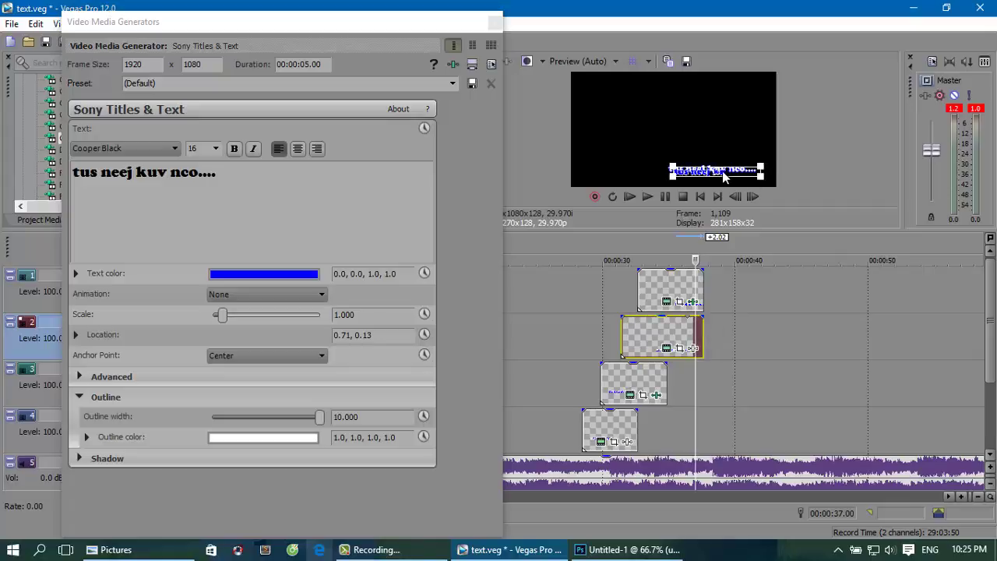
pyautogui.moveTo(723, 176); pyautogui.dragTo(707, 174)
pyautogui.moveTo(704, 173); pyautogui.dragTo(718, 175)
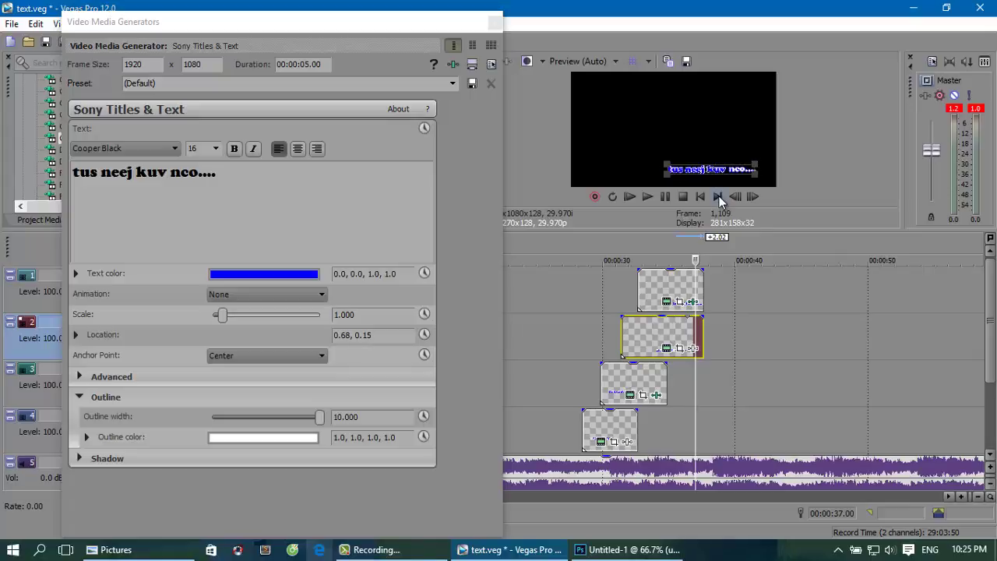
# Play the aligned titles from 00:00:33.11 to check the reveal, and return the cursor to the track 1 title's start at 00:00:32.19.
pyautogui.click(648, 292)
pyautogui.press('space')
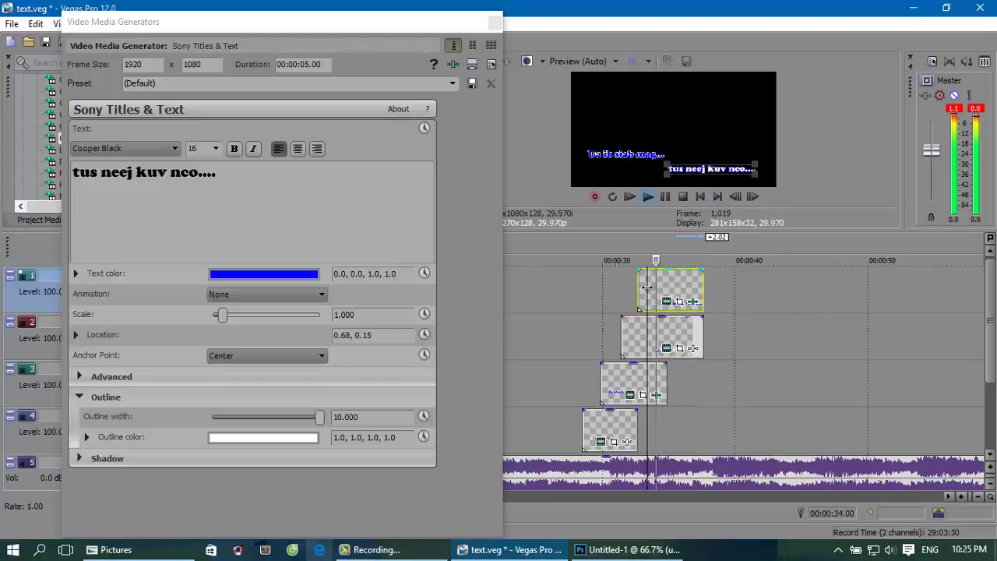
pyautogui.press('space')
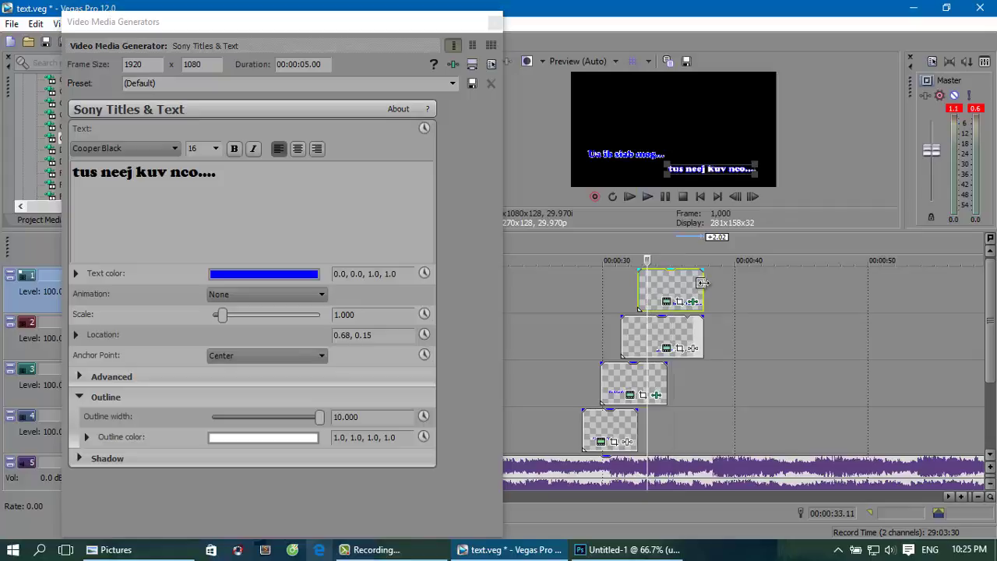
pyautogui.click(638, 289)
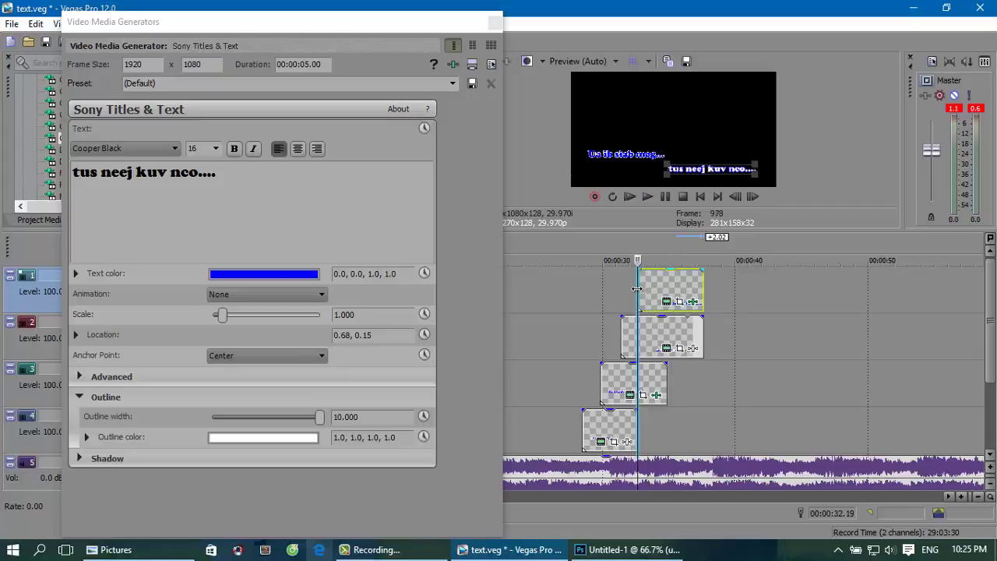
# Move the track 1 title's Cookie Cutter keyframe at 00:00:00.09 to 00:00:02.20, and play back the reveal.
pyautogui.click(694, 302)
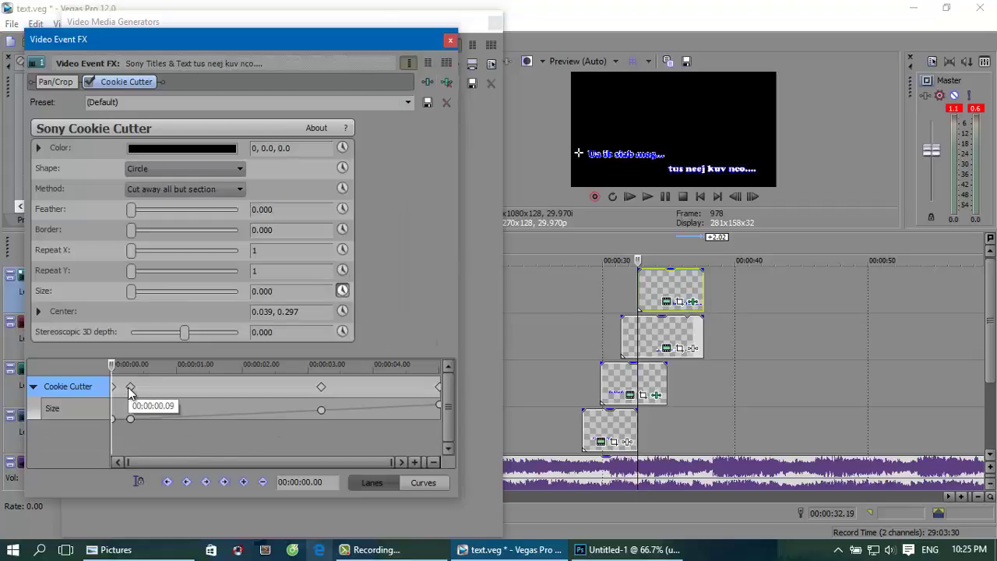
pyautogui.moveTo(127, 387); pyautogui.dragTo(321, 380)
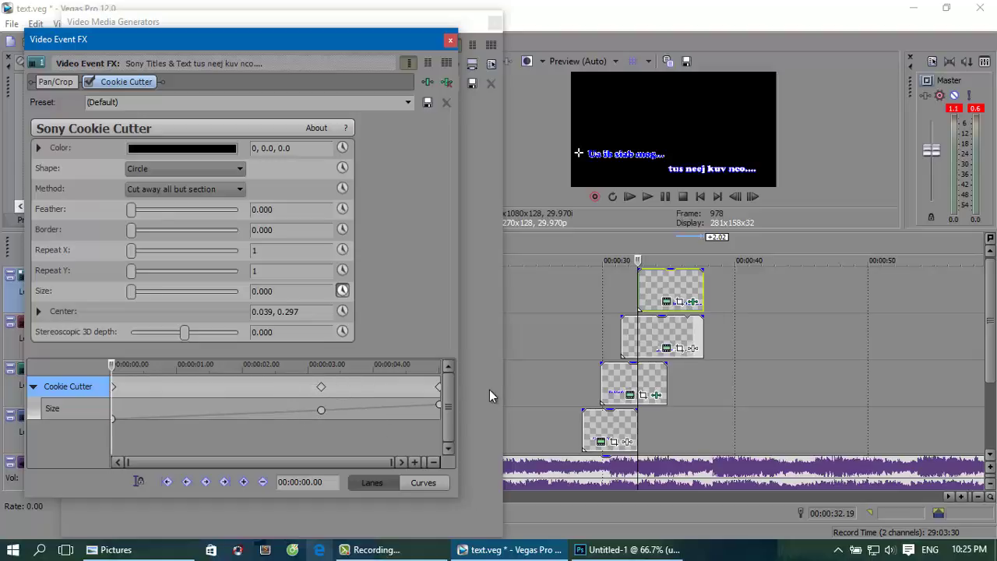
pyautogui.click(649, 200)
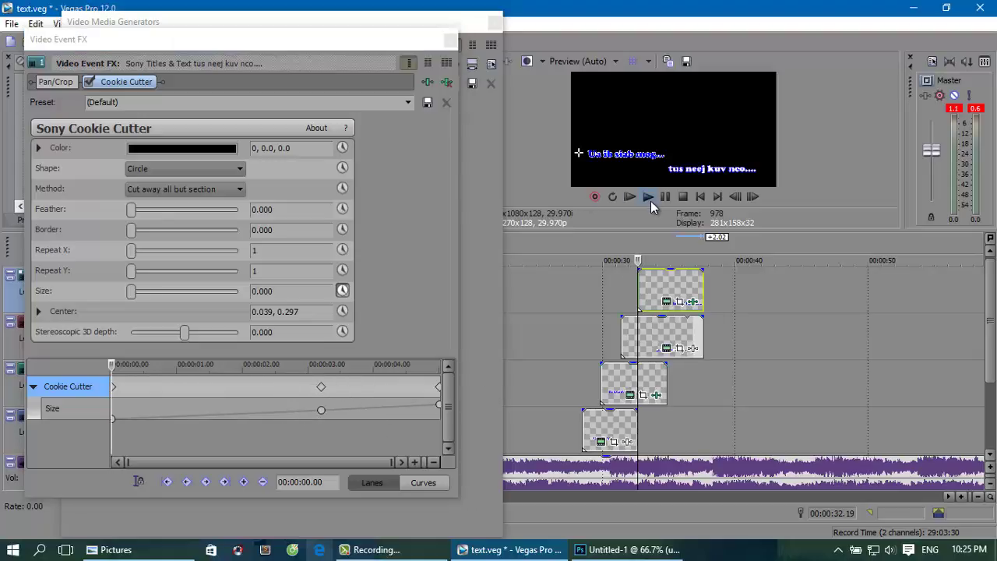
pyautogui.click(651, 200)
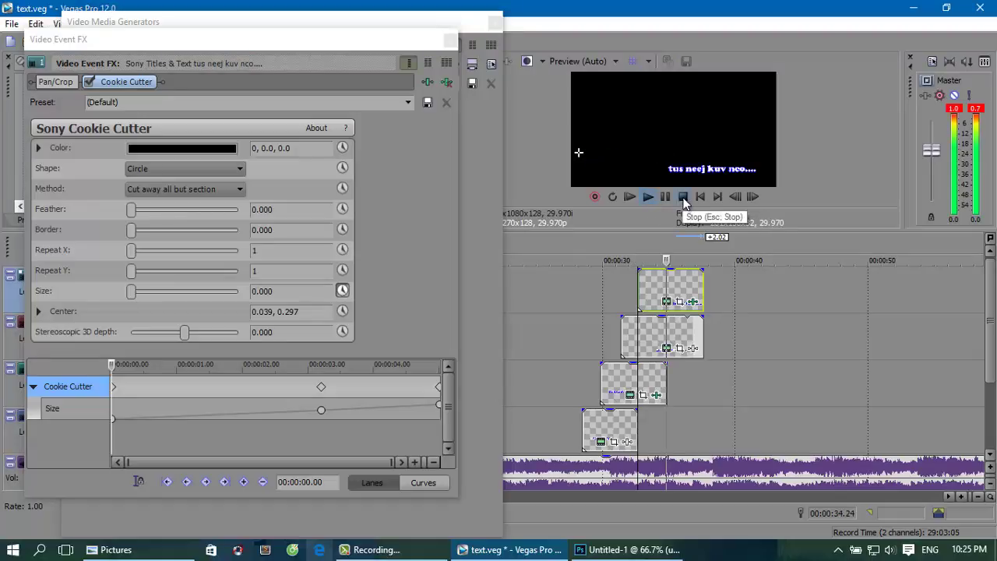
pyautogui.click(683, 198)
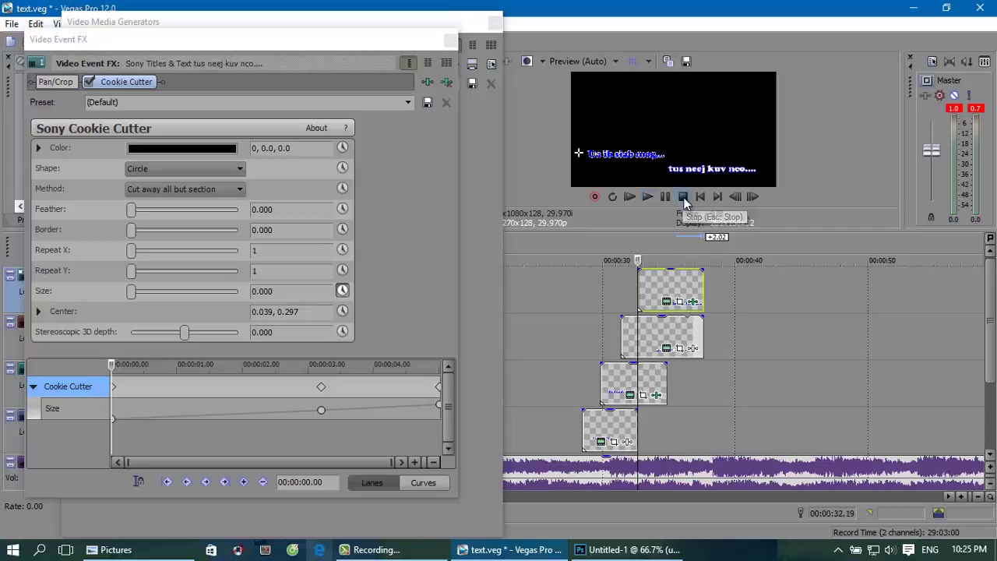
pyautogui.click(642, 194)
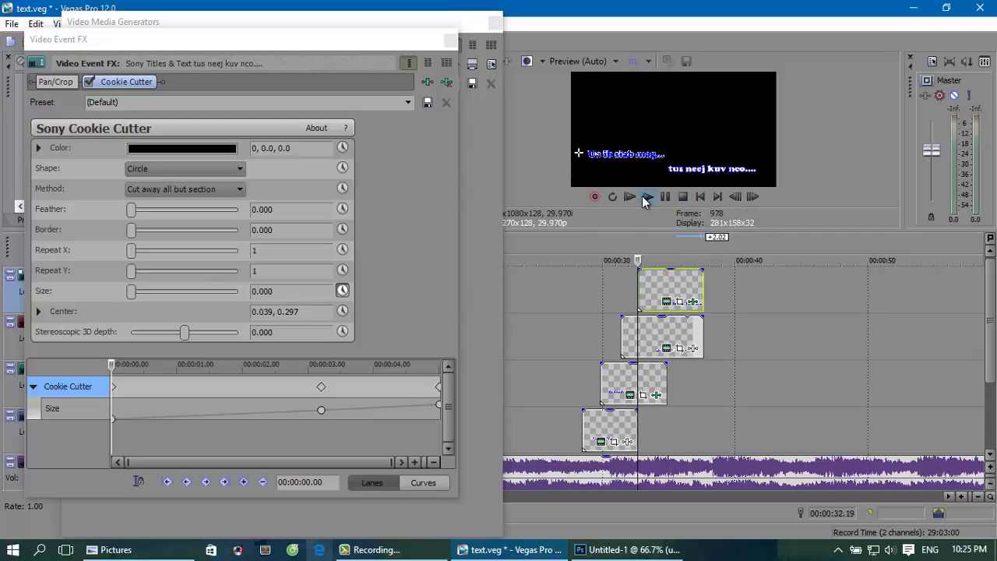
pyautogui.click(683, 198)
pyautogui.click(449, 42)
pyautogui.click(494, 22)
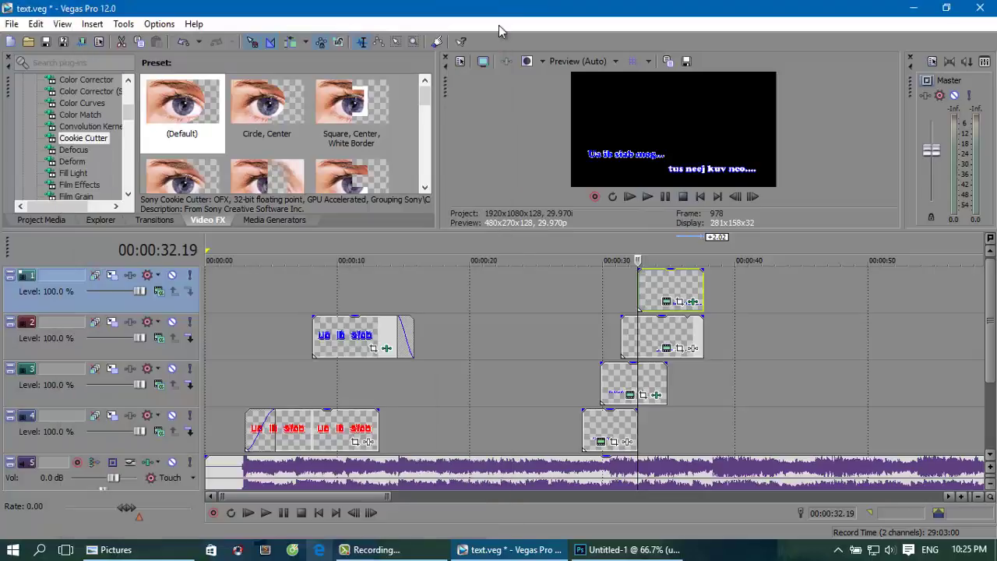
# Delete the zero-size Cookie Cutter keyframe at 00:00:02.20 on the blue track 1 title, and play the result.
pyautogui.click(694, 302)
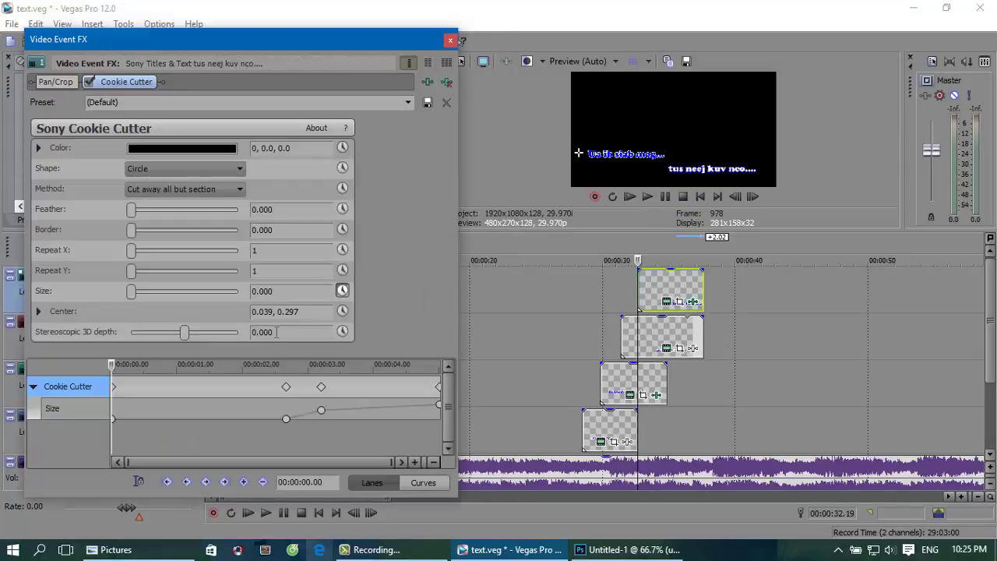
pyautogui.click(286, 387)
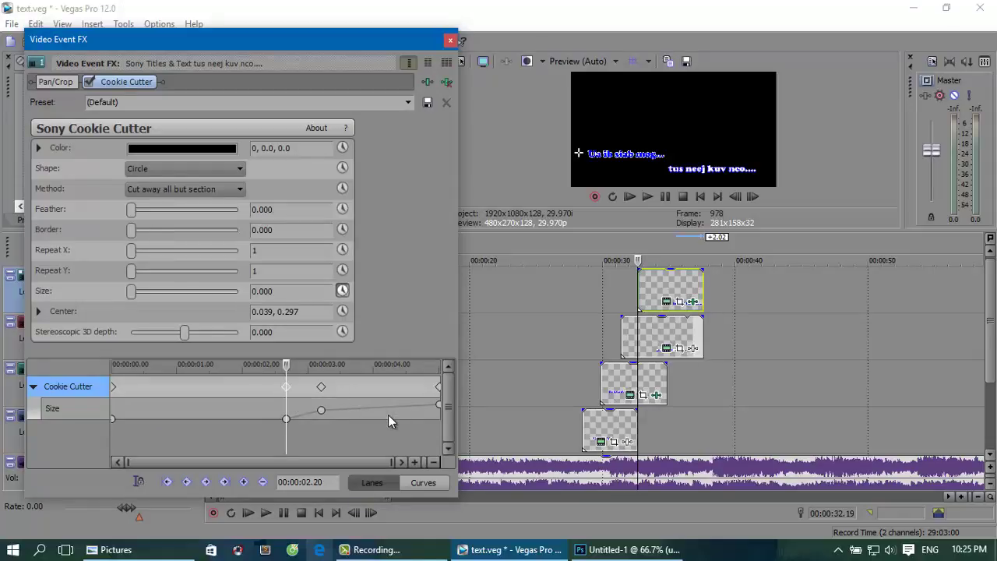
pyautogui.press('Delete')
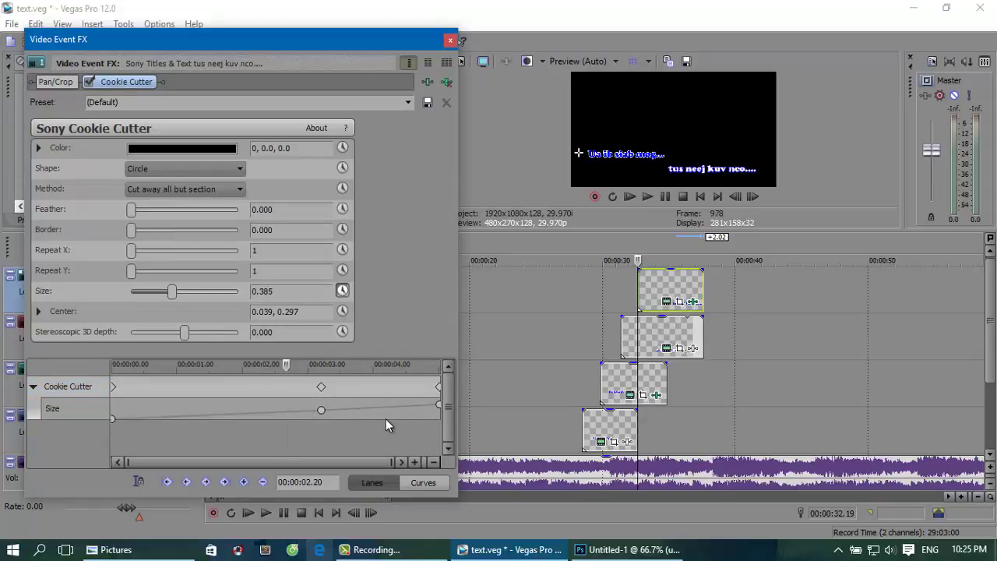
pyautogui.click(646, 198)
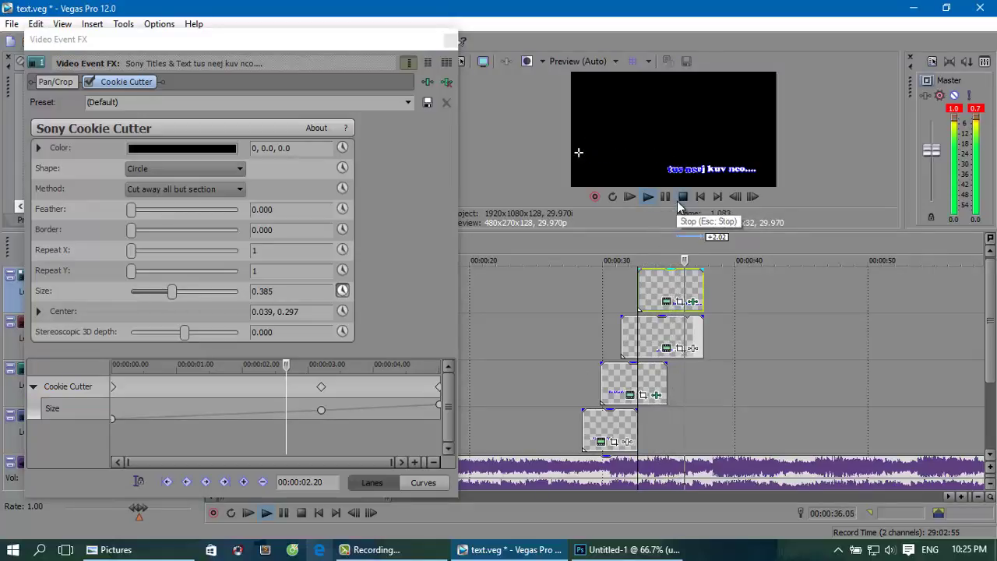
# Move the Cookie Cutter center to the start of the "tus neej kuv nco...." line, at 0.445, 0.146, and play the reveal.
pyautogui.click(680, 199)
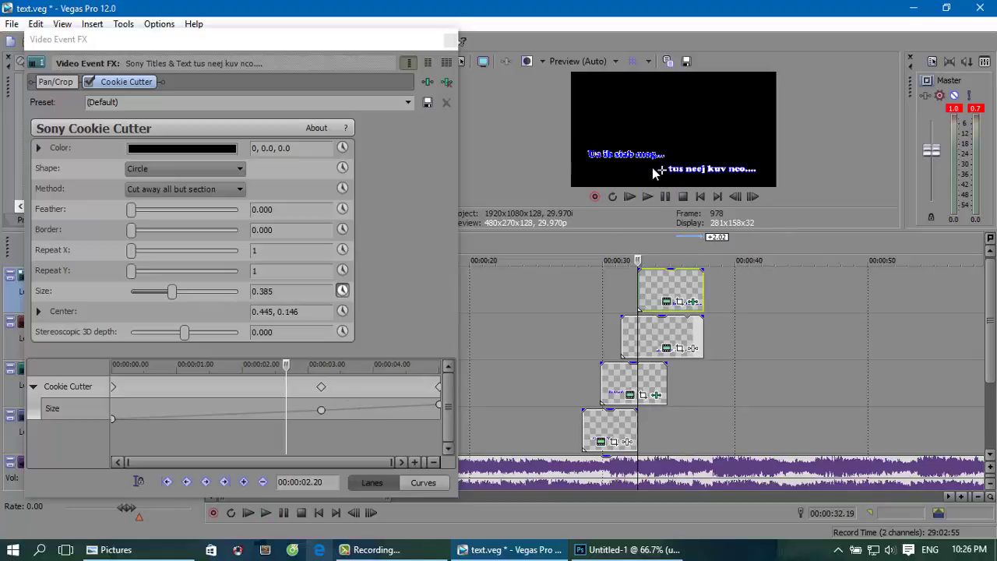
pyautogui.click(451, 42)
pyautogui.press('space')
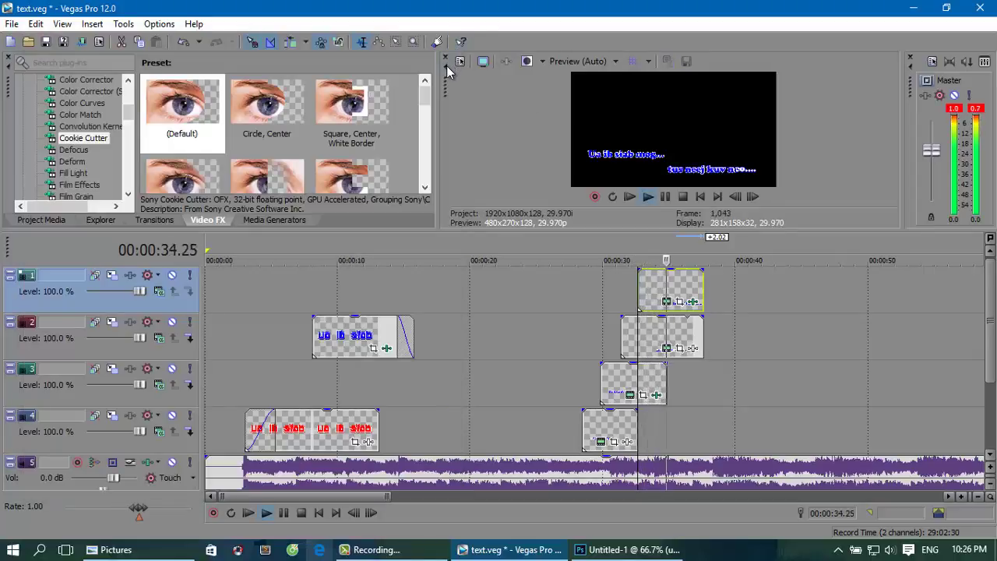
pyautogui.press('space')
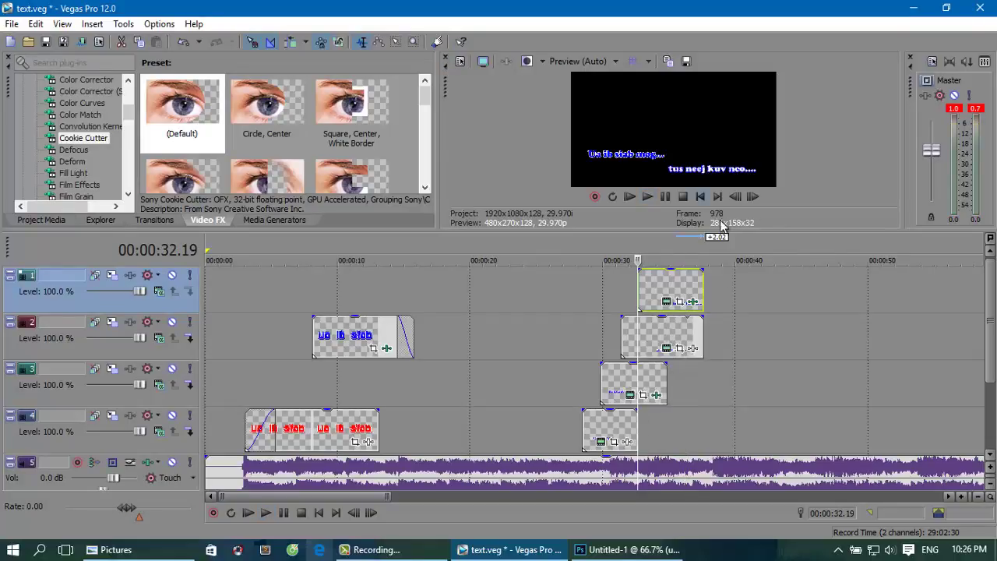
# Move the middle Cookie Cutter keyframe of the track 1 title to 00:00:02.22, and set the Size at the 00:00:05.00 keyframe to 0.510.
pyautogui.click(693, 303)
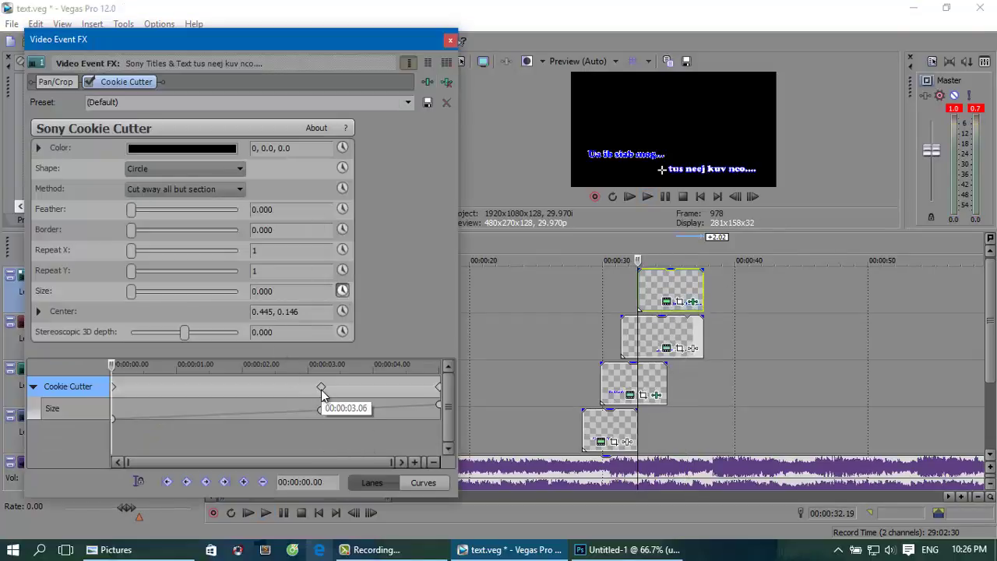
pyautogui.moveTo(321, 389); pyautogui.dragTo(290, 391)
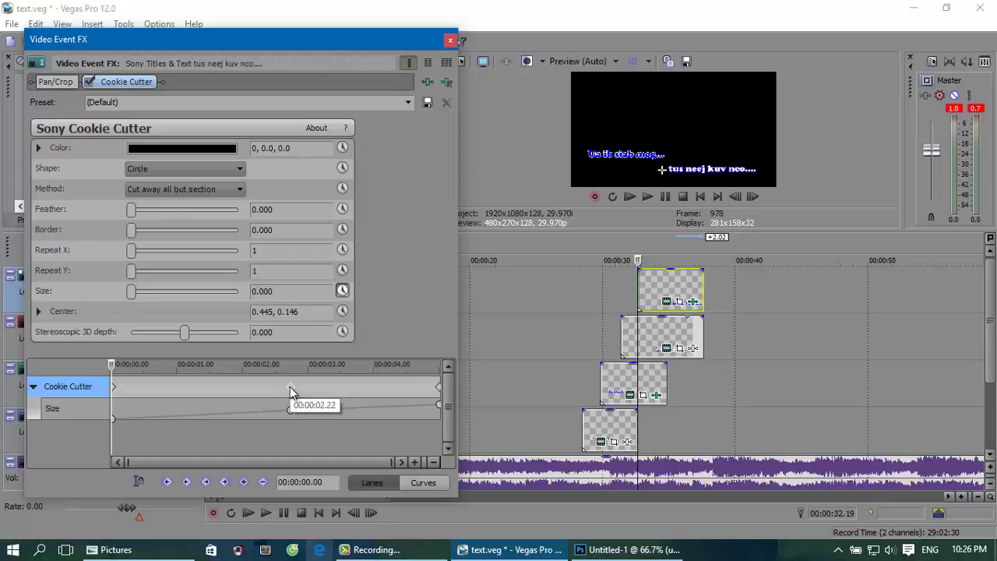
pyautogui.click(437, 388)
pyautogui.moveTo(131, 291); pyautogui.dragTo(180, 294)
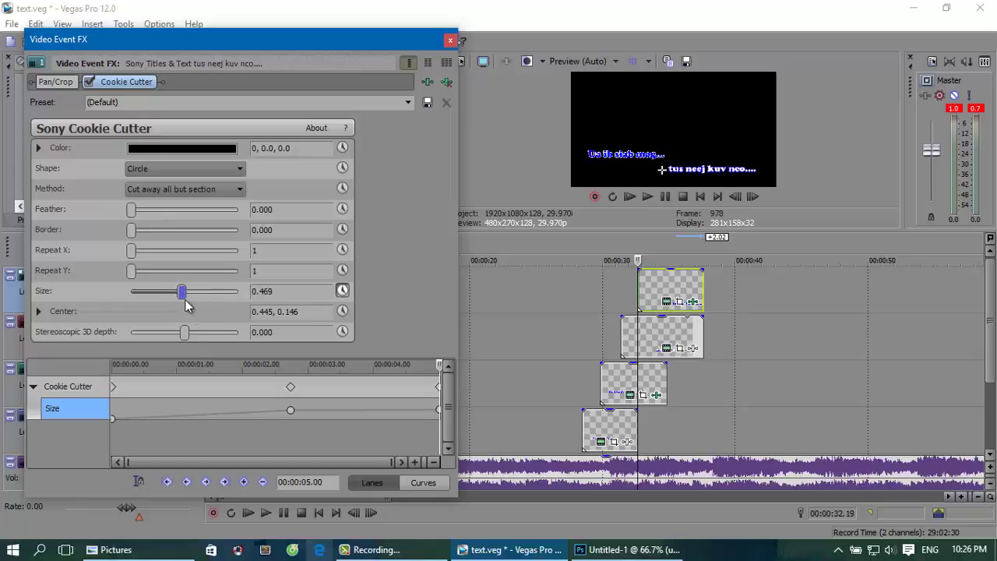
pyautogui.moveTo(185, 299); pyautogui.dragTo(187, 300)
# Play the track 1 title's reveal, and step back frame by frame from 00:00:35.22 to 00:00:35.07 to examine how far the blue text extends.
pyautogui.click(648, 196)
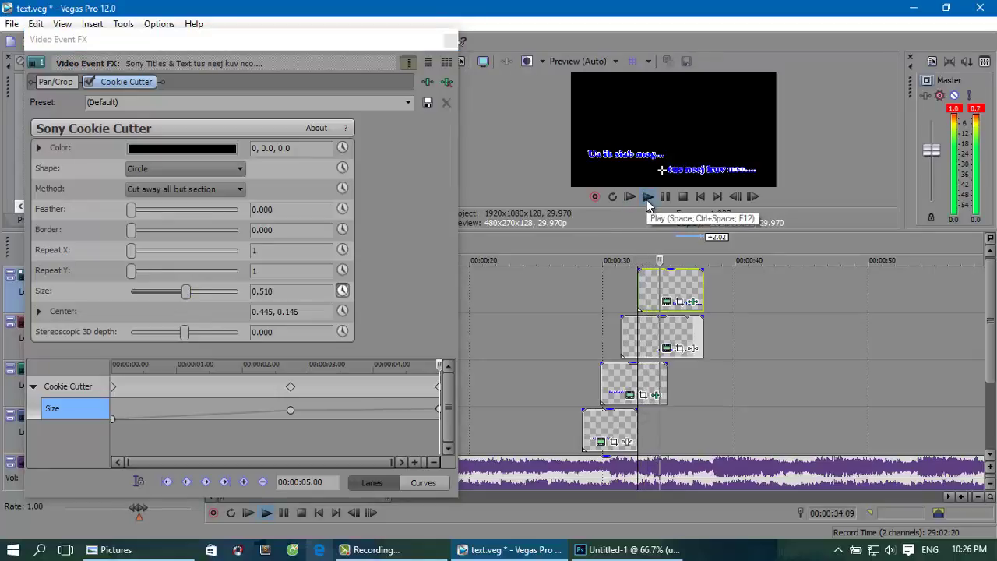
pyautogui.click(665, 196)
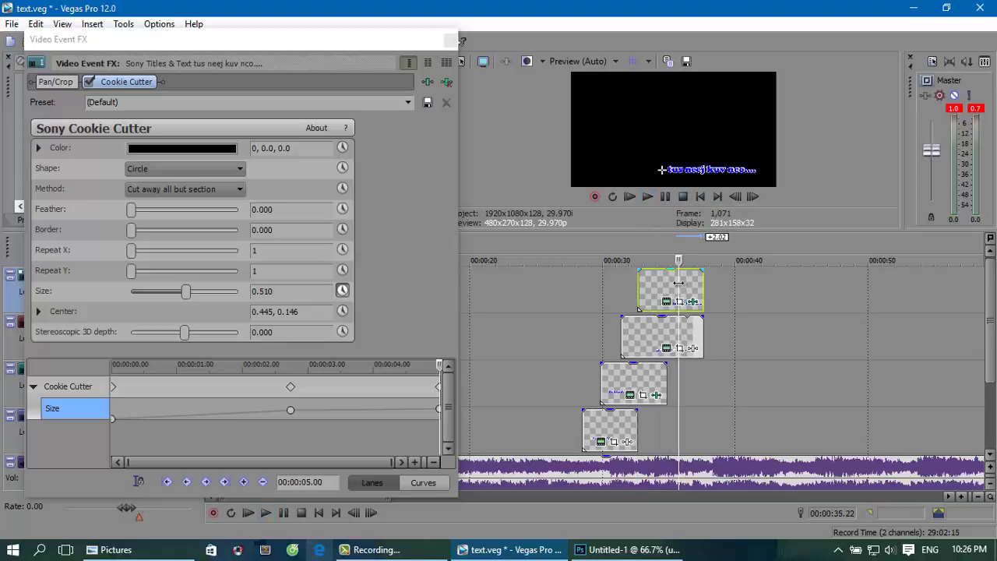
pyautogui.press('Left')
pyautogui.press('Left')
pyautogui.press('Left')
pyautogui.press('Left')
pyautogui.press('Left')
pyautogui.press('Left')
pyautogui.press('Left')
pyautogui.press('Left')
pyautogui.press('Left')
pyautogui.press('Left')
pyautogui.press('Left')
pyautogui.press('Left')
pyautogui.press('Left')
pyautogui.press('Left')
pyautogui.press('Left')
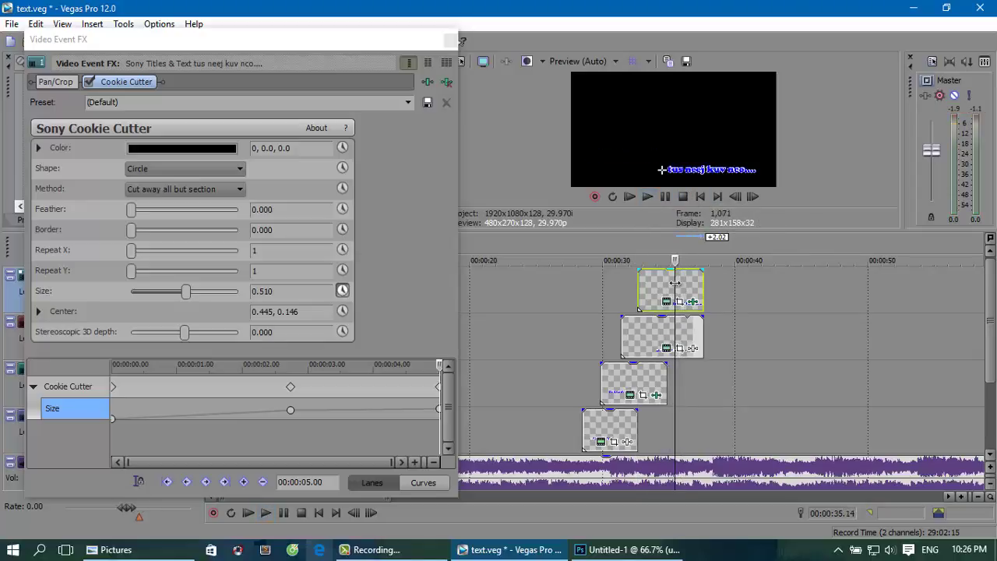
# Reduce the Cookie Cutter Size at the 00:00:02.22 keyframe to about 0.374.
pyautogui.click(439, 387)
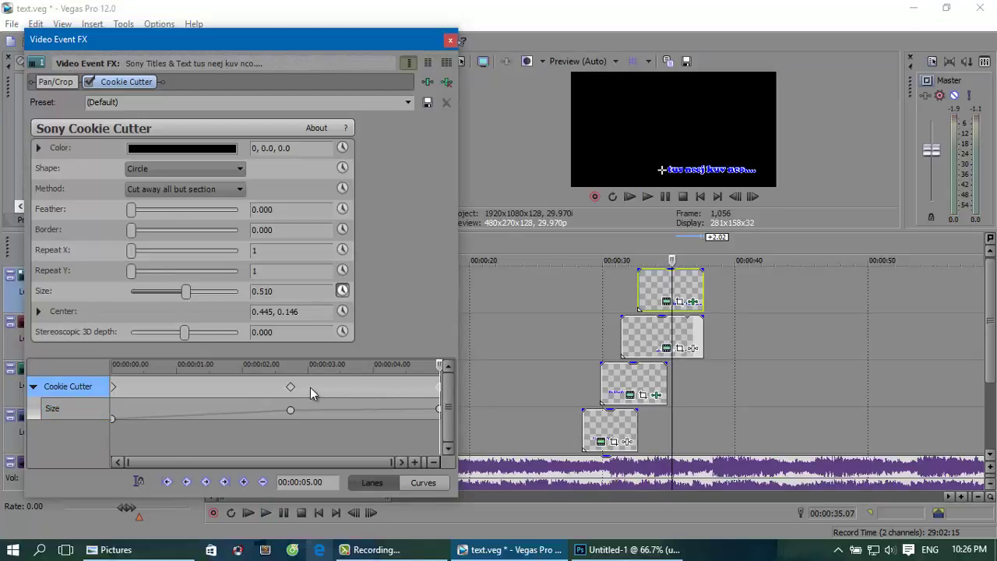
pyautogui.click(290, 388)
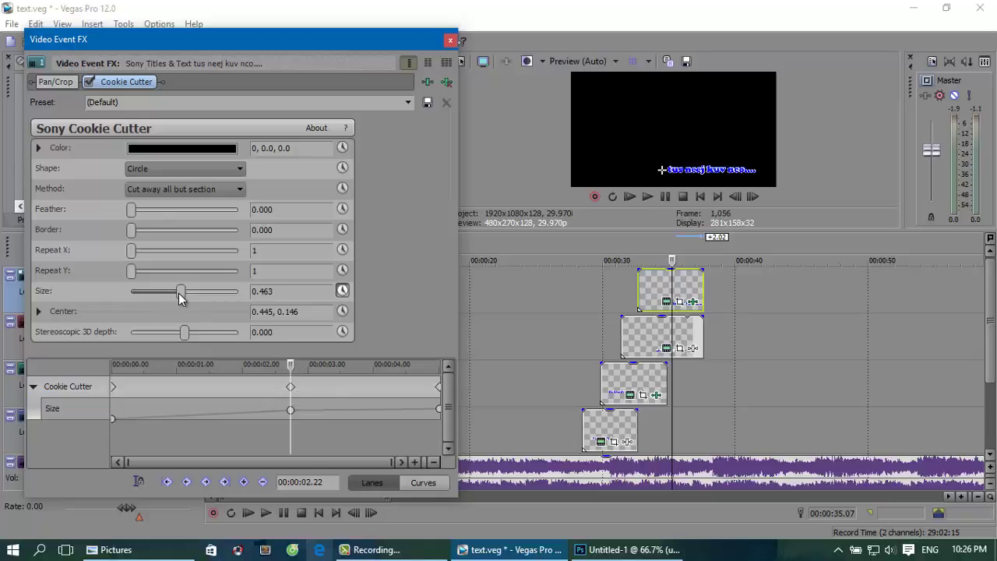
pyautogui.moveTo(178, 293); pyautogui.dragTo(170, 295)
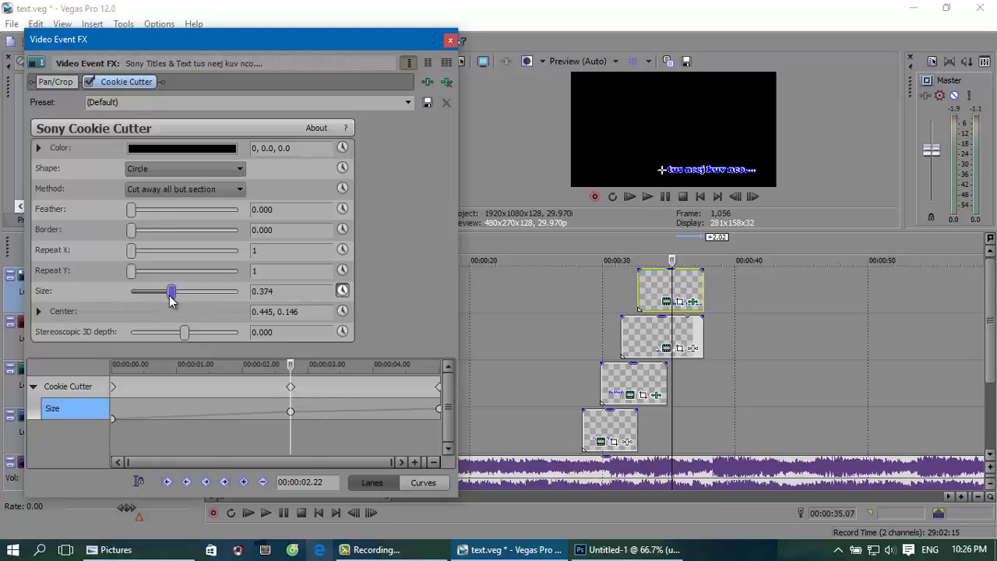
# Play the track 1 title's reveal, and replay the lyric titles from 00:00:27.13 to check the timing.
pyautogui.click(649, 198)
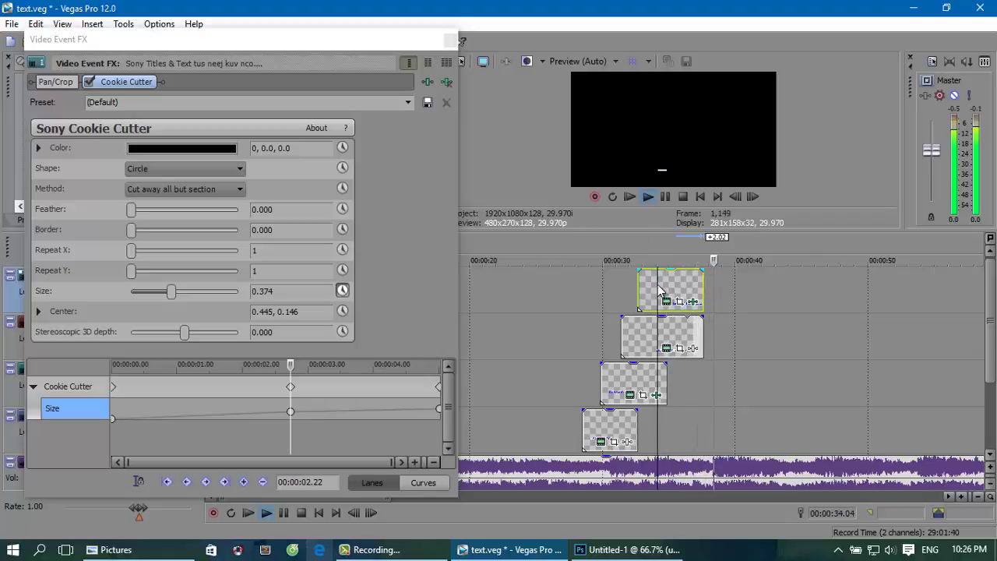
pyautogui.click(683, 198)
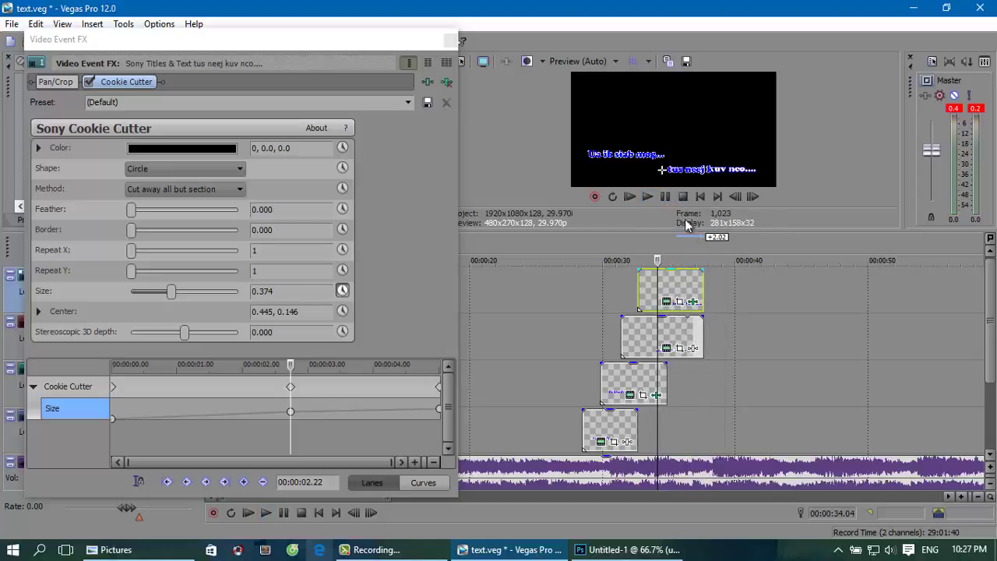
pyautogui.click(571, 289)
pyautogui.press('space')
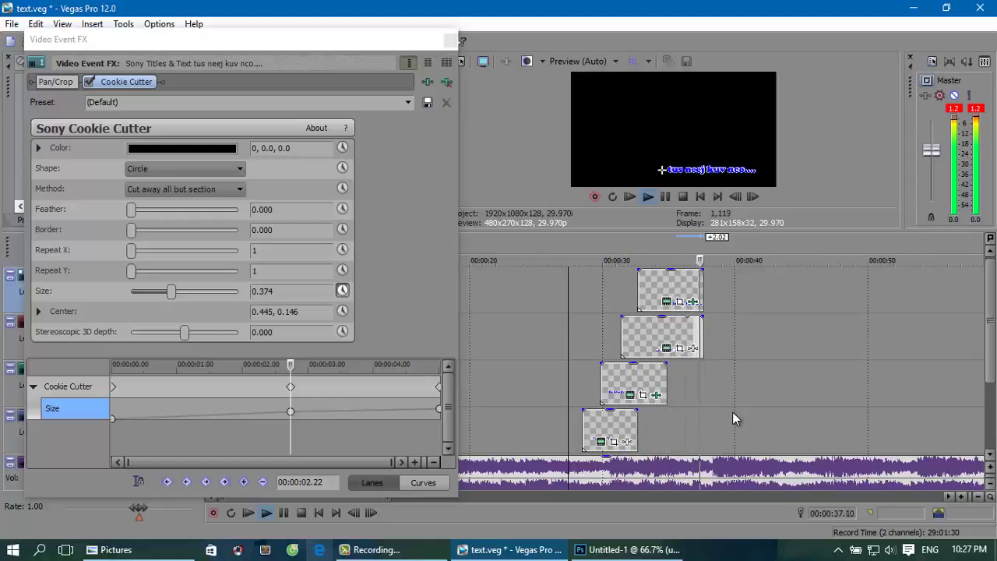
pyautogui.click(682, 196)
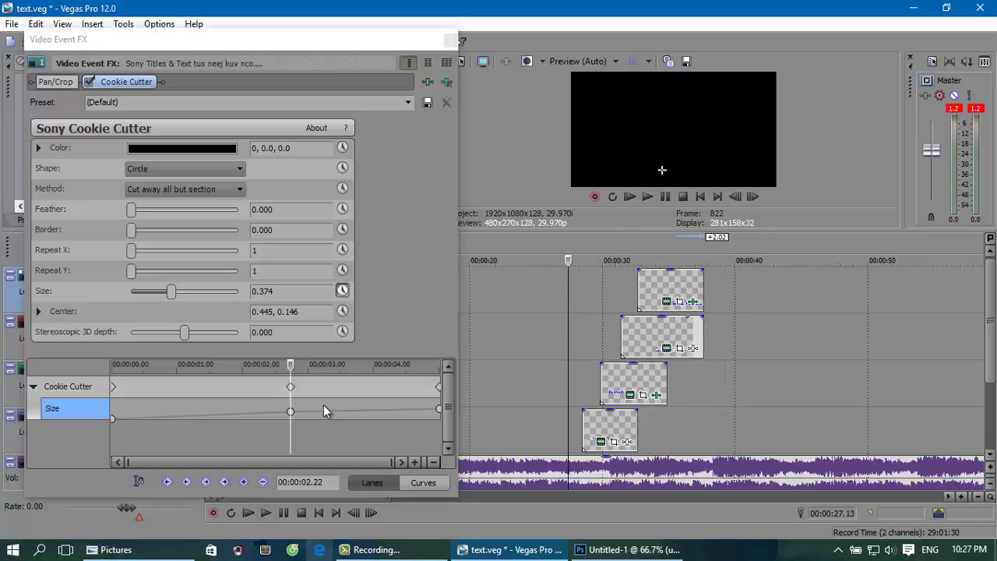
# Set the Cookie Cutter Size at the 00:00:02.22 keyframe to 0.510, play the reveal, and close the effect settings.
pyautogui.click(292, 388)
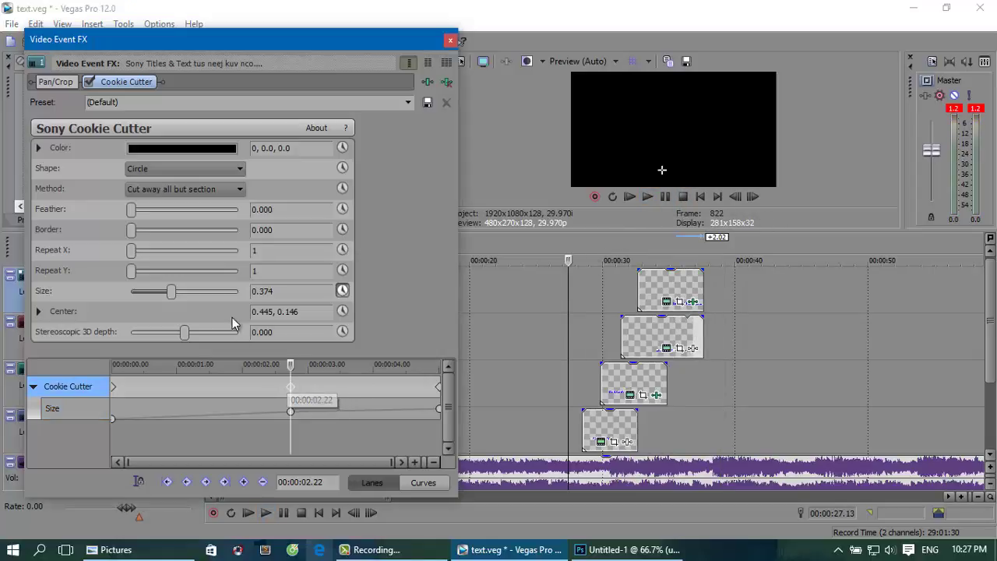
pyautogui.moveTo(172, 296); pyautogui.dragTo(208, 296)
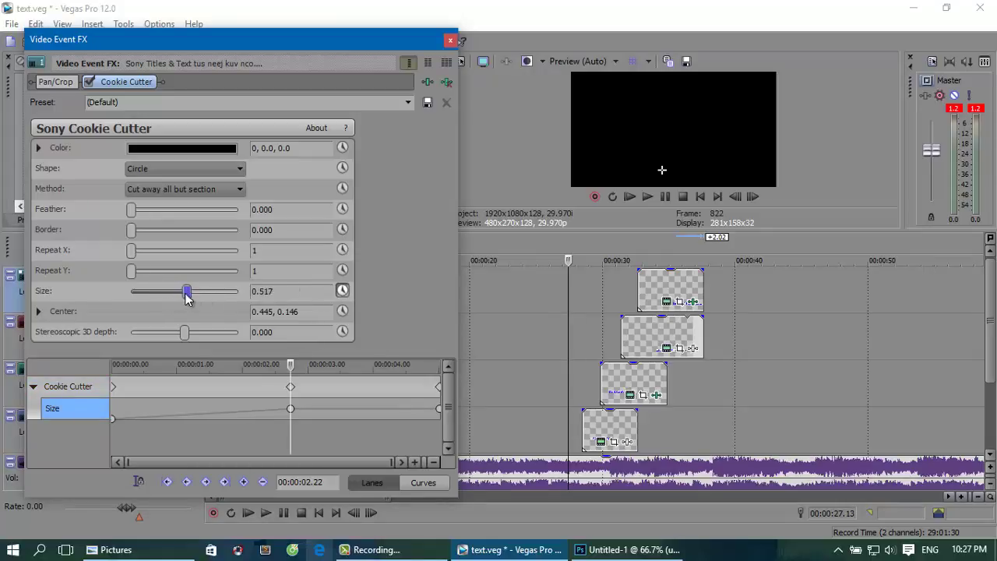
pyautogui.moveTo(187, 298); pyautogui.dragTo(183, 299)
pyautogui.click(440, 387)
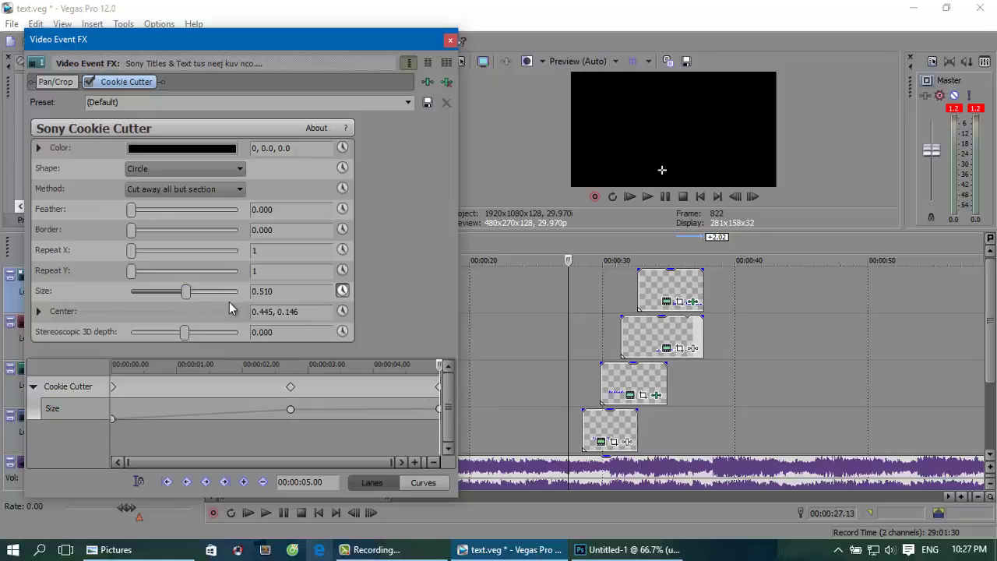
pyautogui.click(647, 202)
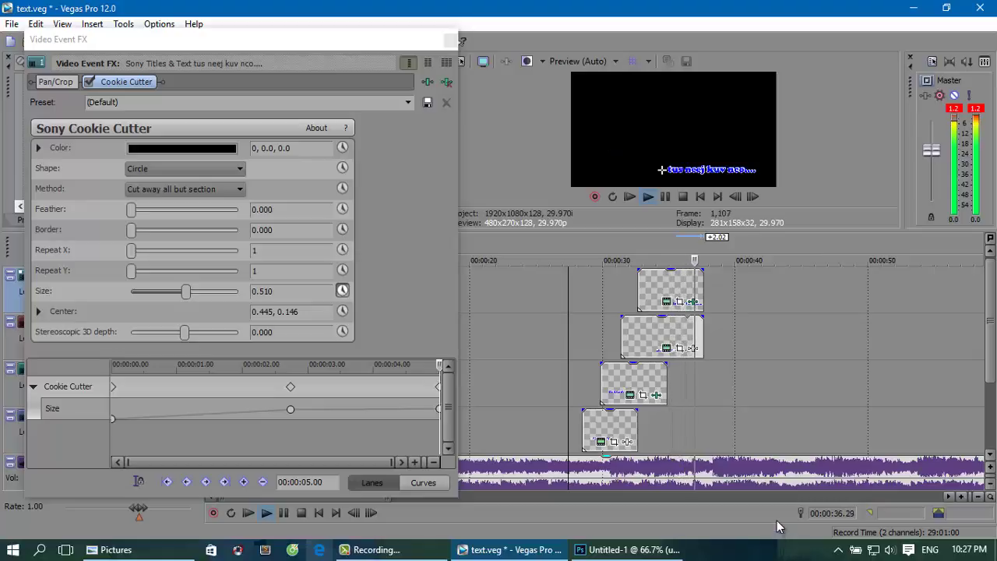
pyautogui.click(451, 40)
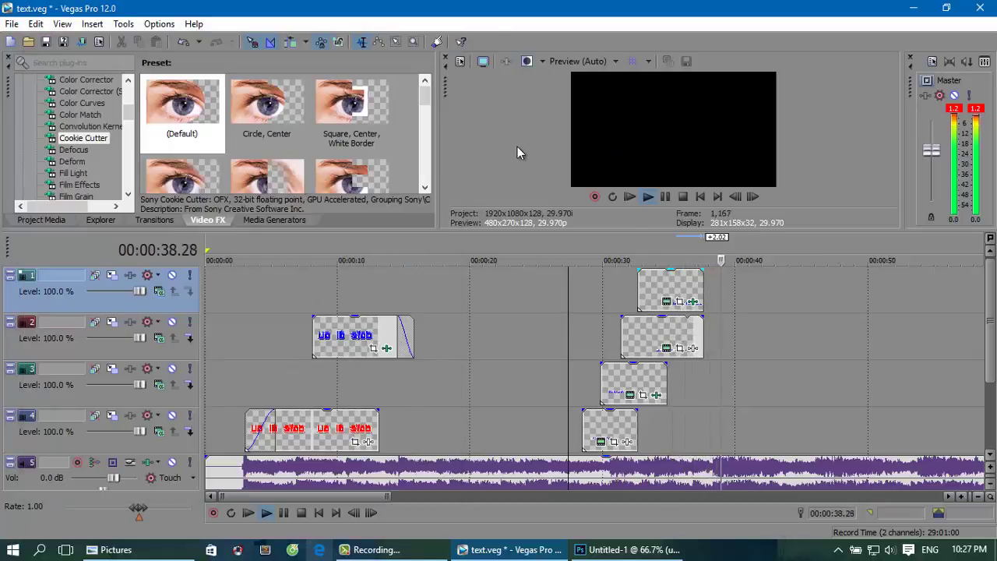
# Play the music from 00:00:38.03, just after the end of the track 1 title, to hear where the next line begins.
pyautogui.click(710, 294)
pyautogui.press('space')
pyautogui.press('space')
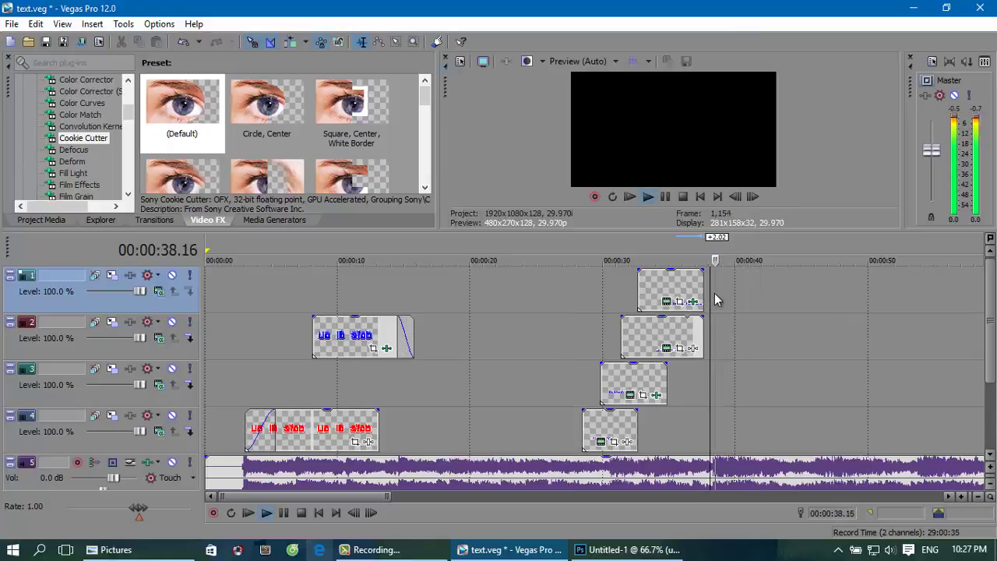
pyautogui.press('space')
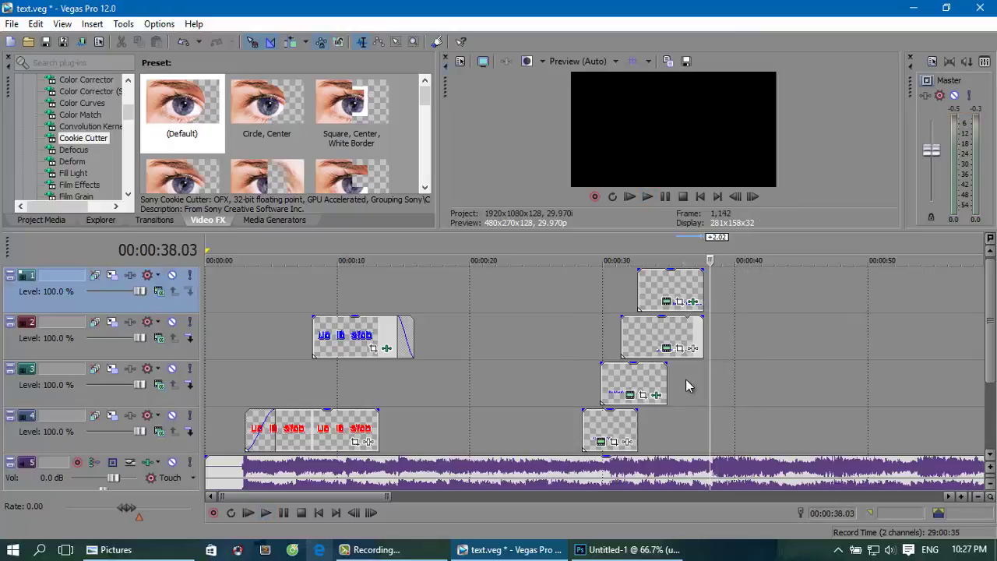
# Extend the end of the blue track 3 title to 00:00:36.27, and play its end from 00:00:35.14.
pyautogui.click(686, 379)
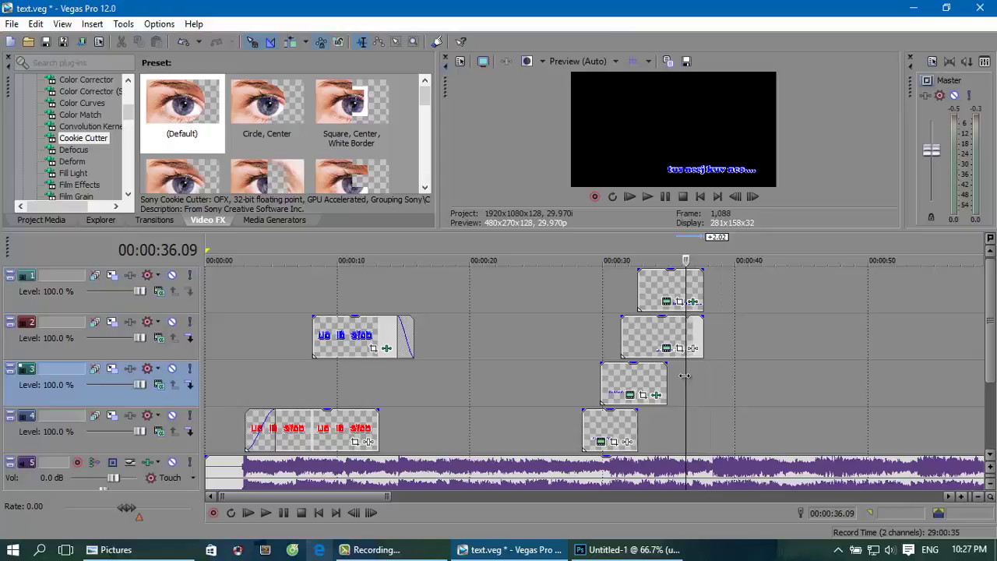
pyautogui.moveTo(691, 375)
pyautogui.mouseDown()
pyautogui.moveTo(666, 378)
pyautogui.moveTo(690, 377)
pyautogui.mouseUp()
pyautogui.click(675, 377)
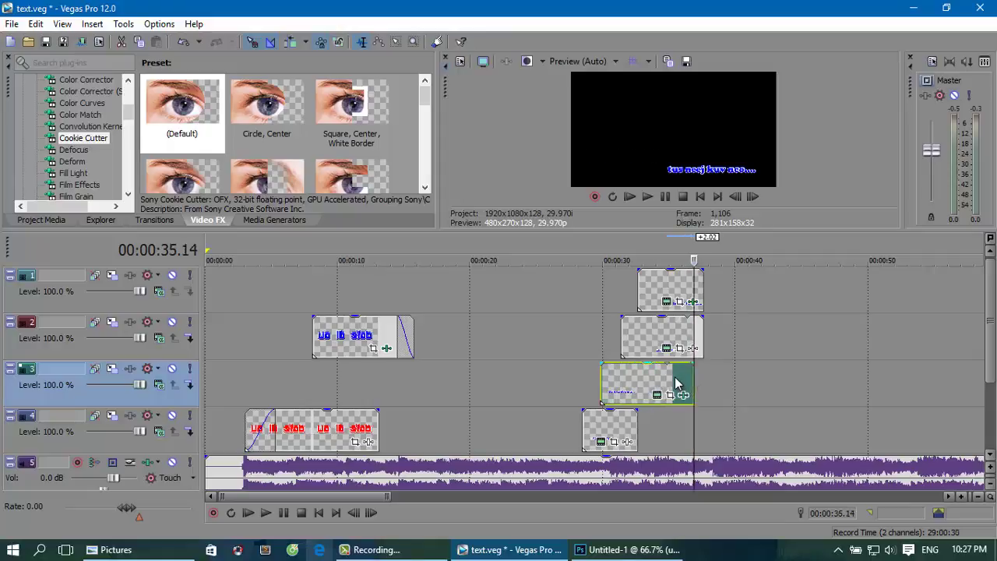
pyautogui.press('space')
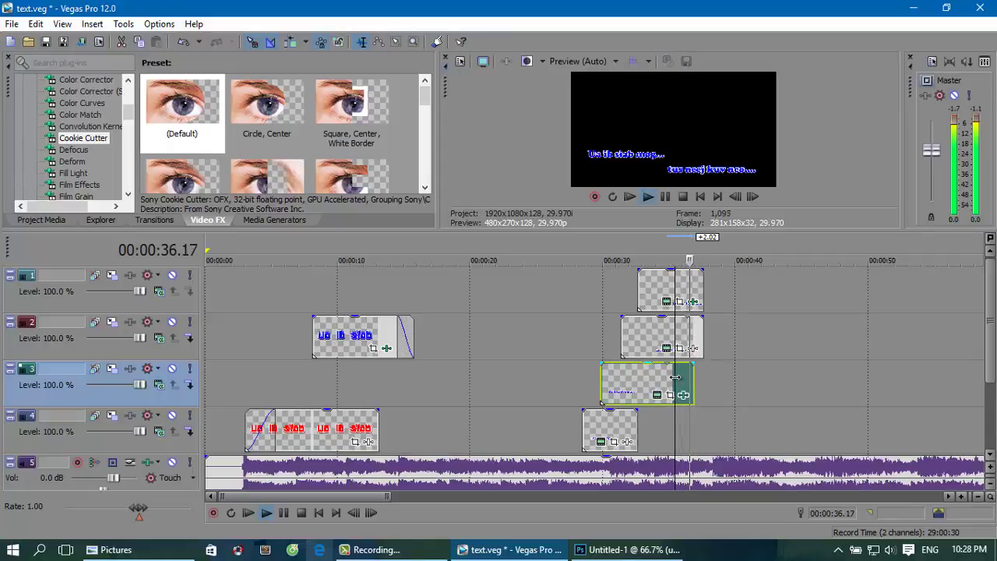
pyautogui.press('space')
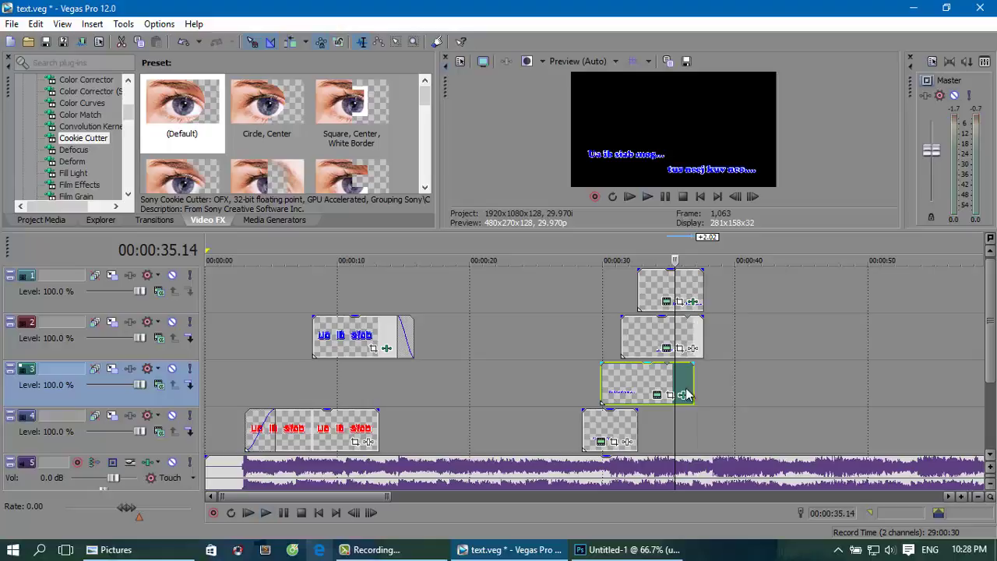
# Copy the white "Ua ib siab mog..." title on track 4, and paste it as a new copy at 00:00:36.27.
pyautogui.click(693, 430)
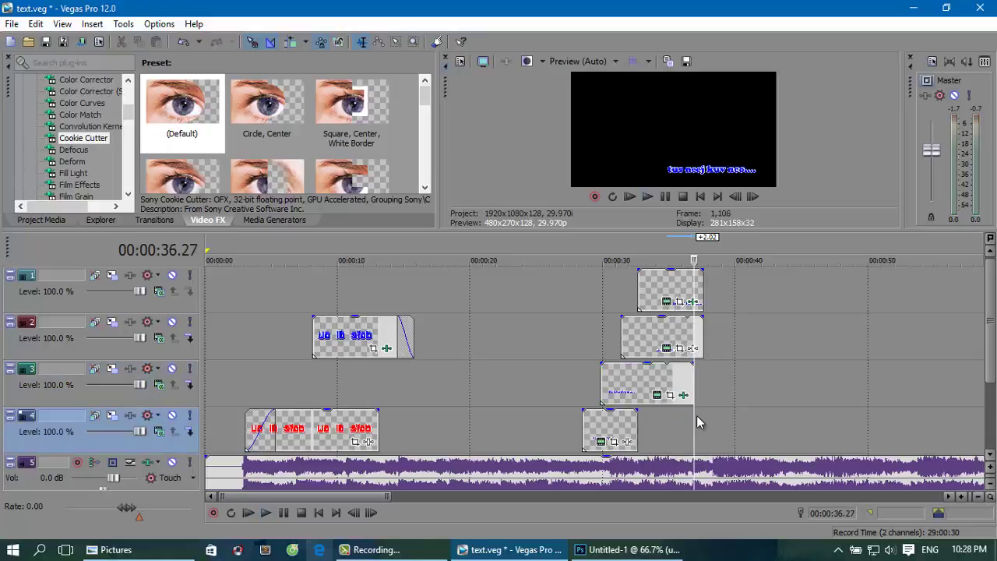
pyautogui.click(621, 431)
pyautogui.hotkey('ctrl', 'c')
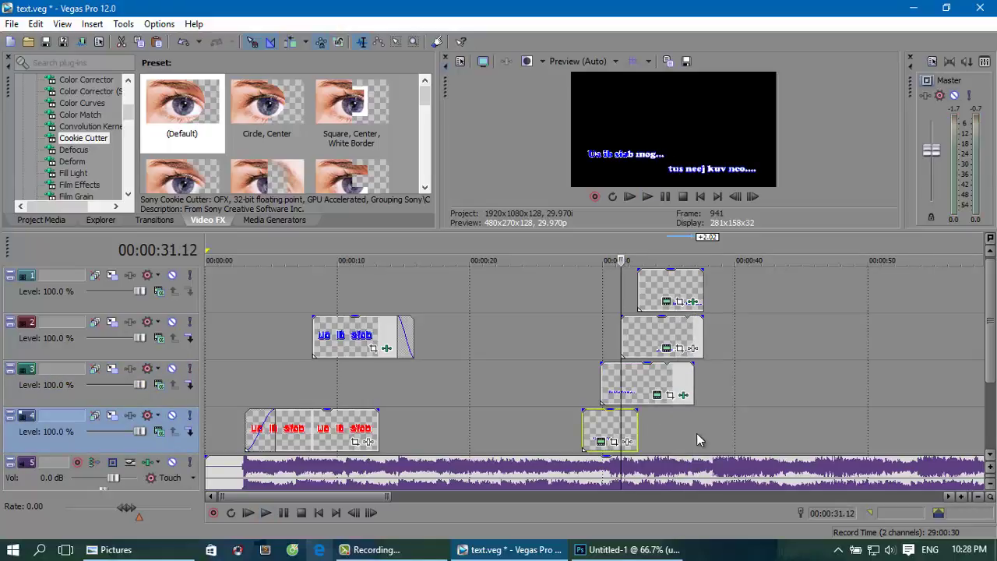
pyautogui.click(696, 431)
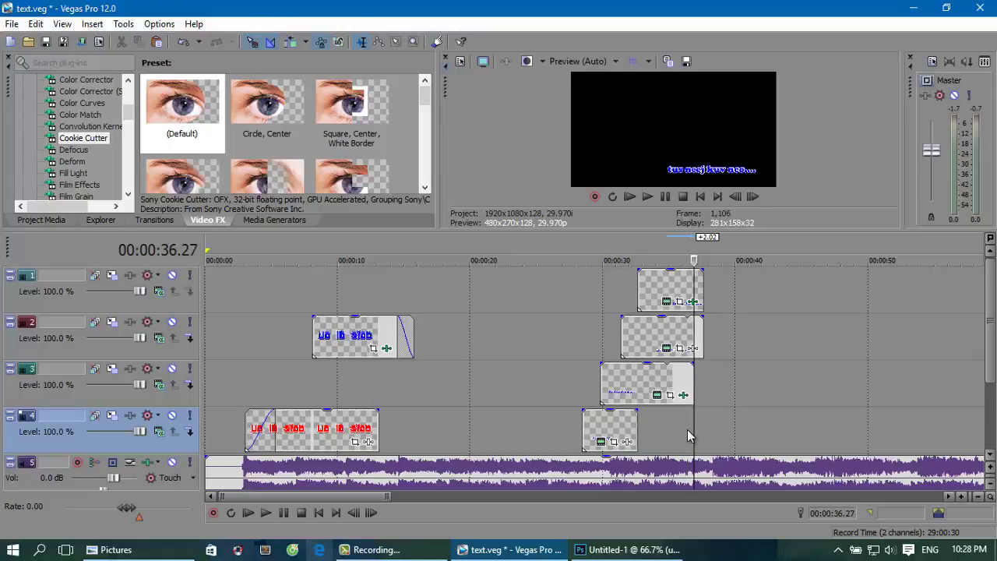
pyautogui.hotkey('ctrl', 'v')
pyautogui.click(602, 249)
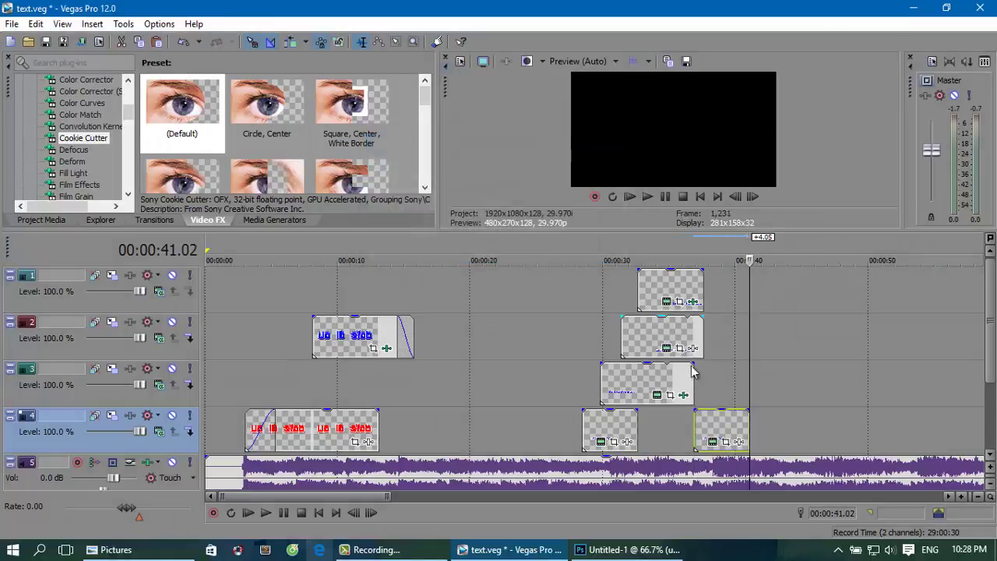
# Replace the pasted title's text with "Ntshe yog txoj hmoo yeej los li no".
pyautogui.click(716, 443)
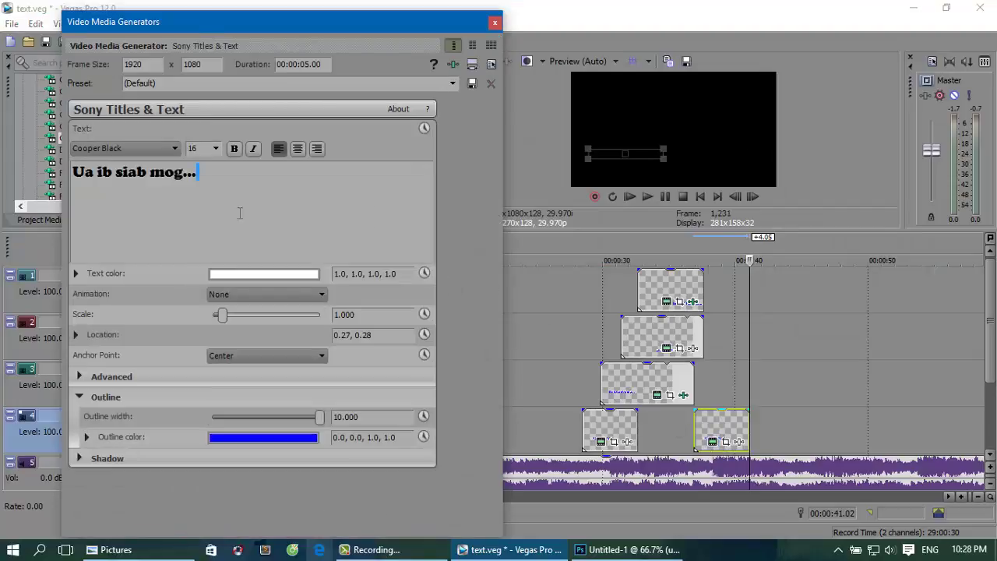
pyautogui.hotkey('ctrl', 'a')
pyautogui.write('N')
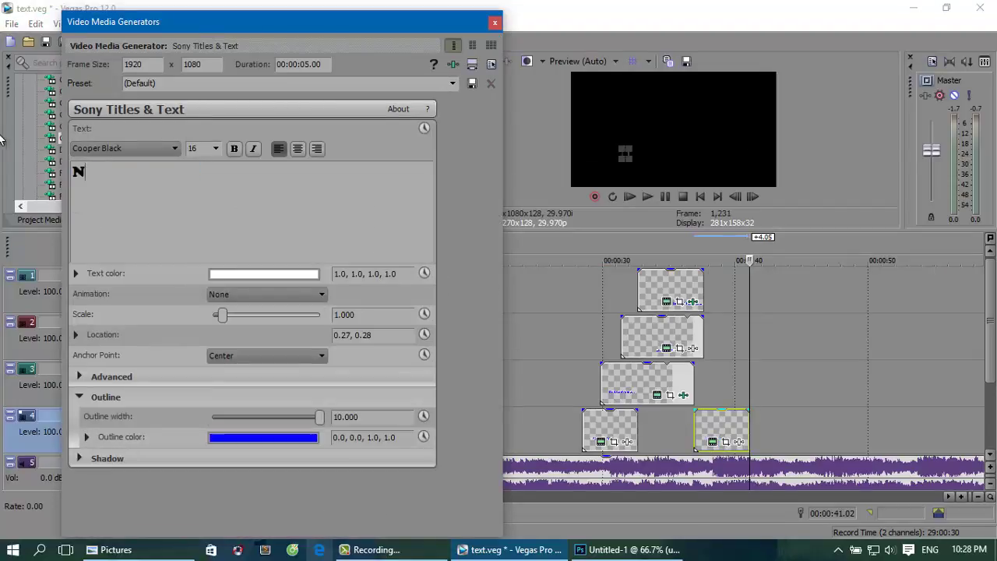
pyautogui.write('tshe yog tx')
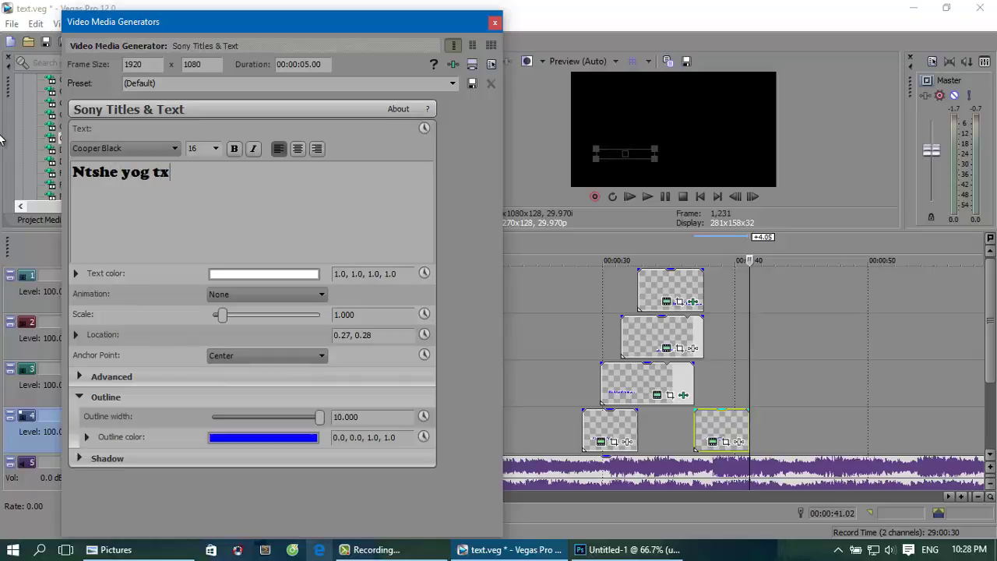
pyautogui.write('oj hmoo')
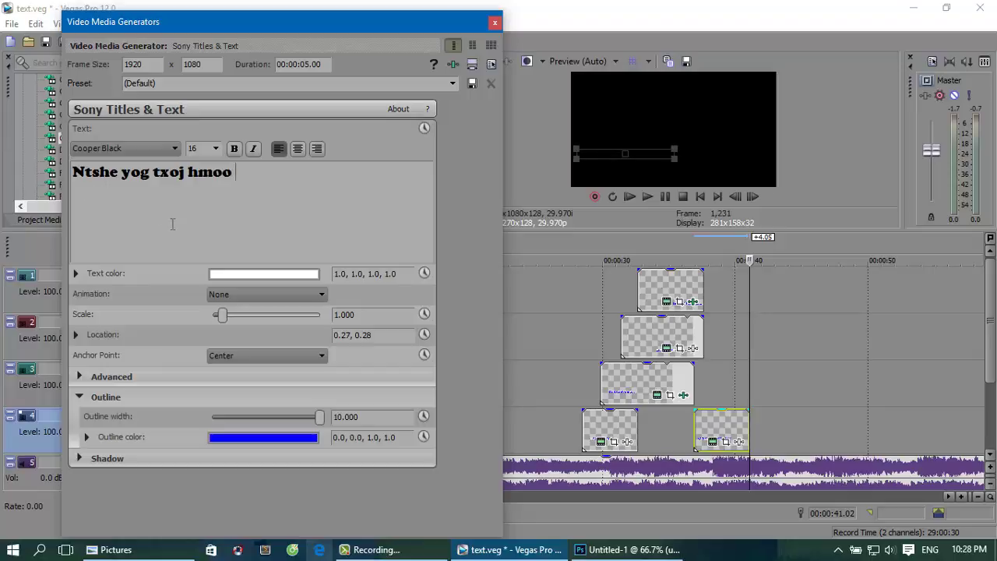
pyautogui.write('yee')
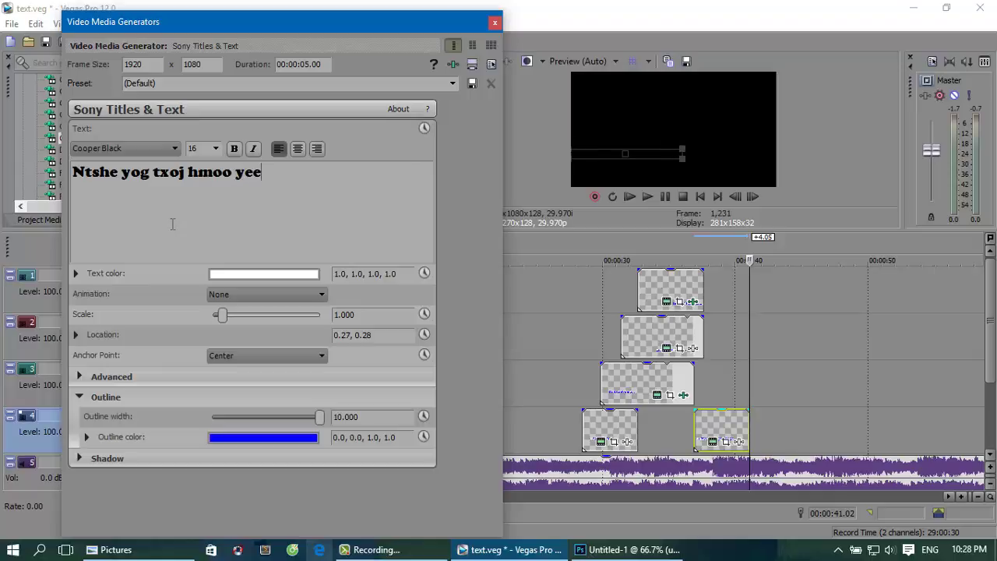
pyautogui.write('j los li no')
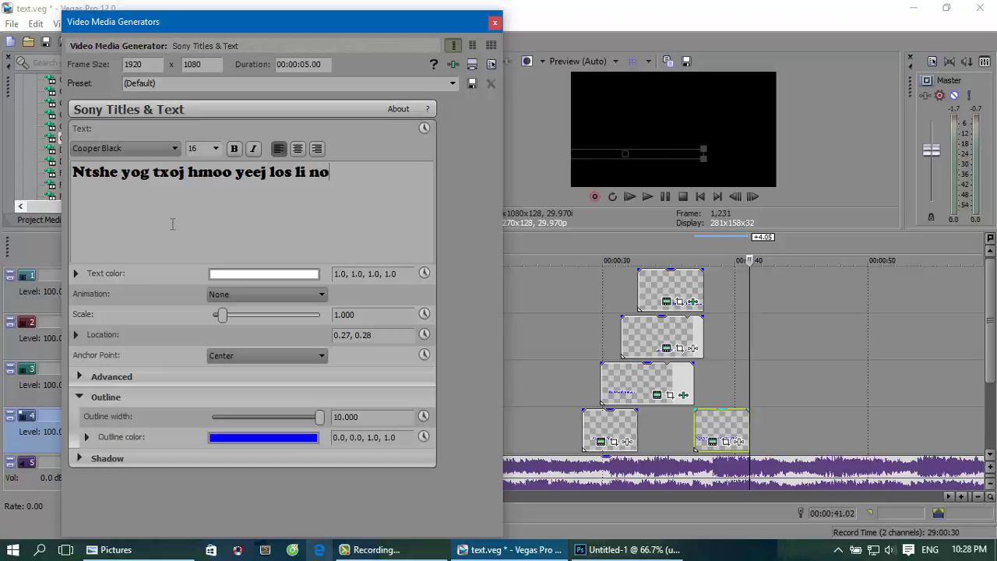
# Try centre alignment on the new lyric text, restore left alignment, and close the title settings.
pyautogui.hotkey('ctrl', 'a')
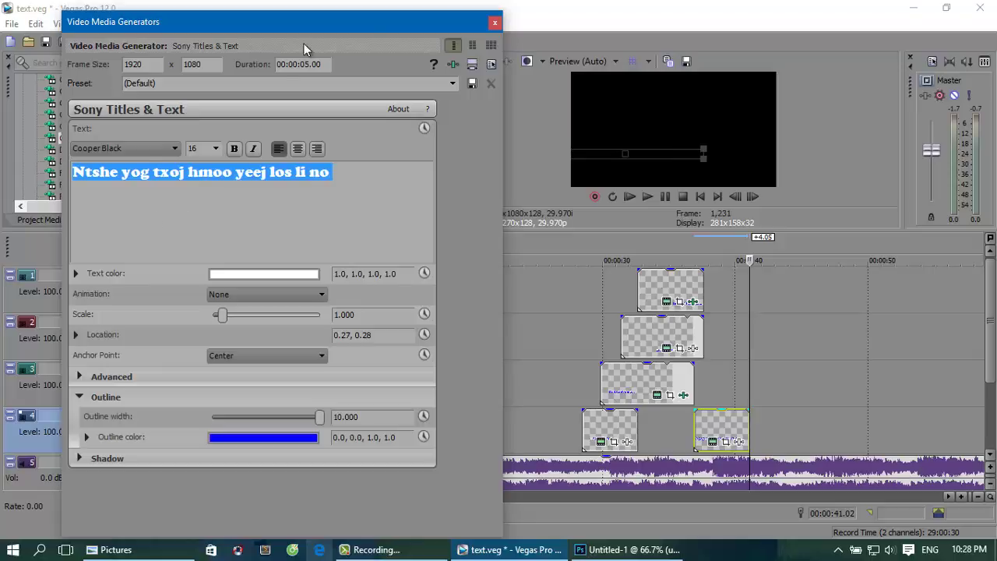
pyautogui.click(299, 149)
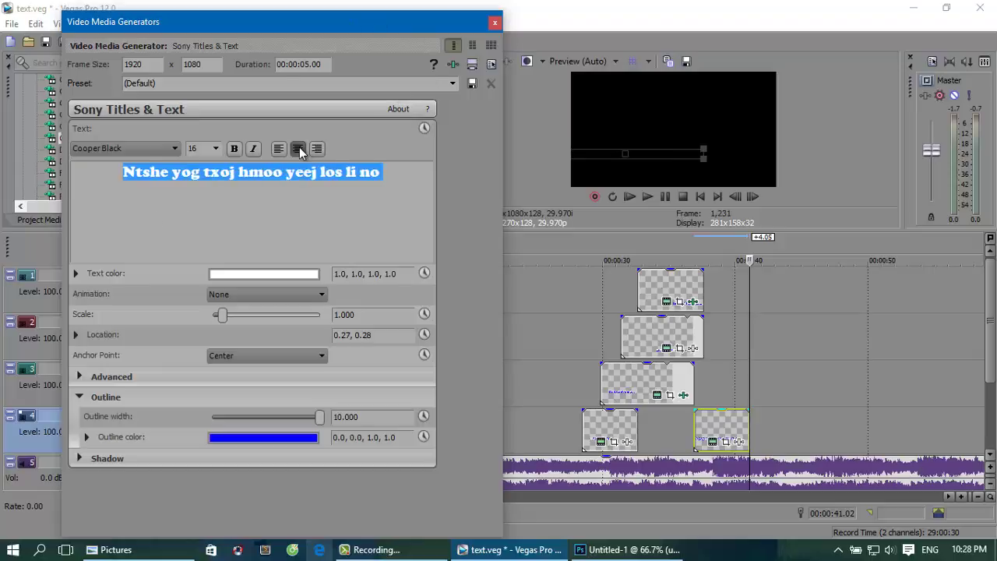
pyautogui.click(295, 145)
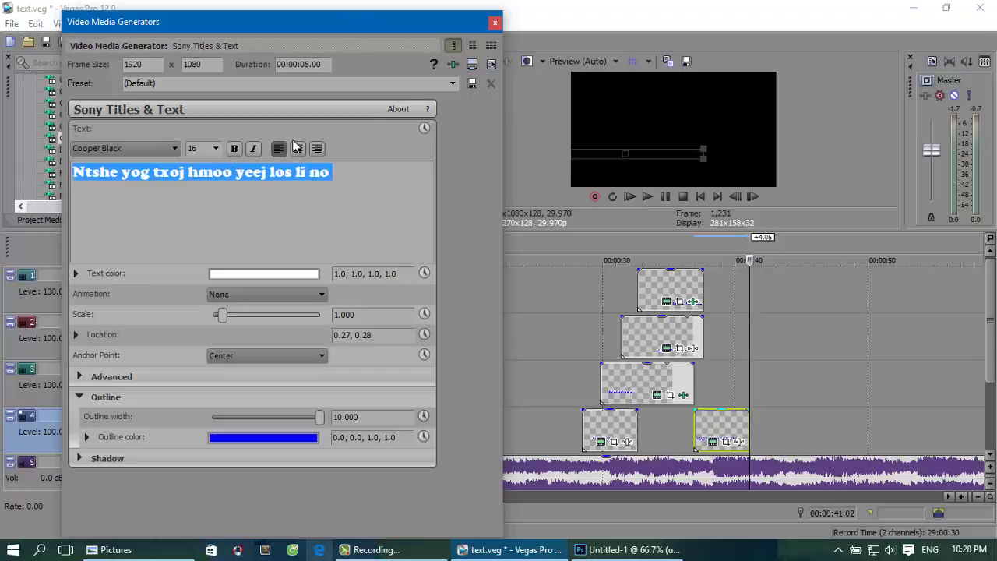
pyautogui.click(494, 22)
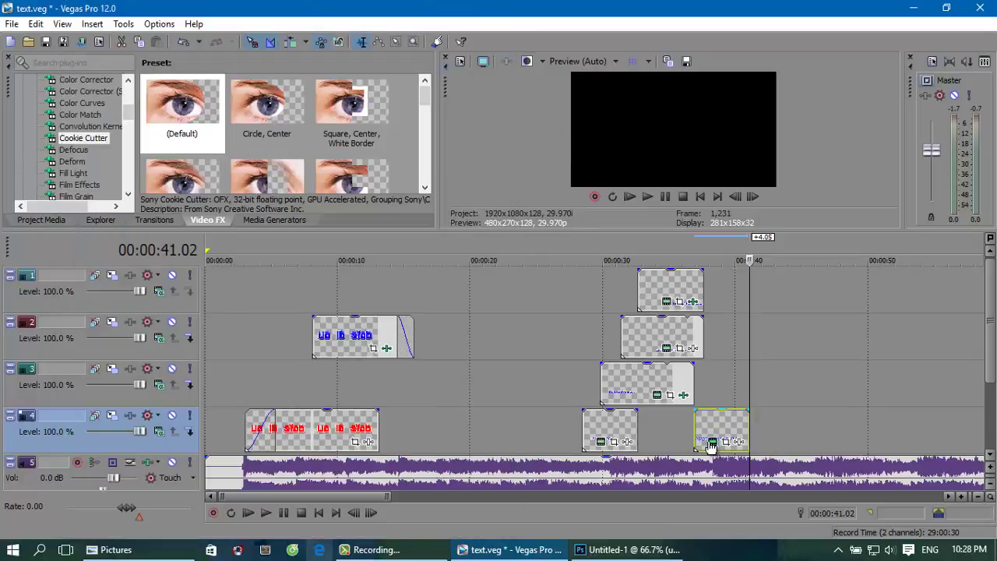
# Move the new lyric title to location 0.41, 0.28 so the whole line fits in the frame, and preview it.
pyautogui.click(712, 443)
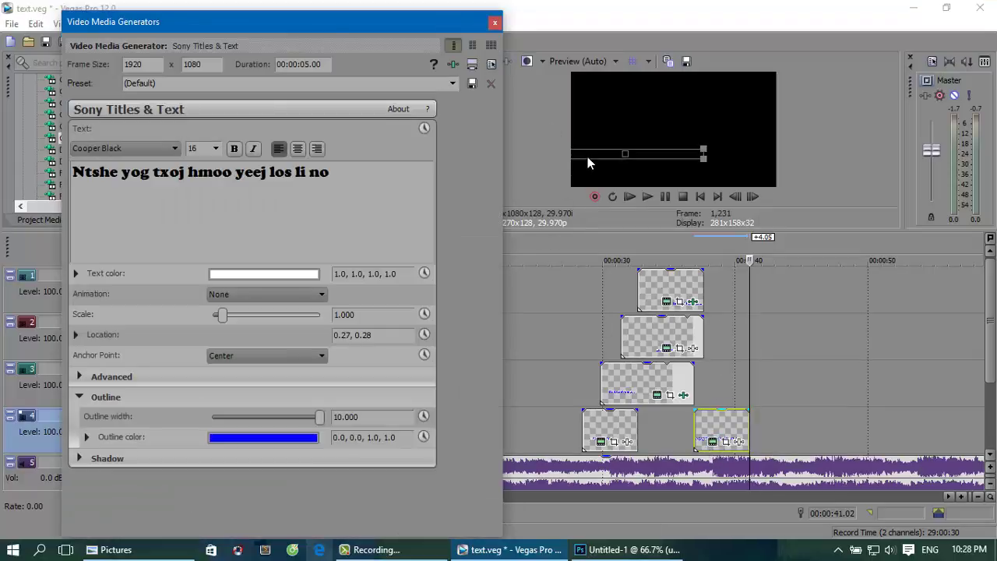
pyautogui.moveTo(587, 157); pyautogui.dragTo(616, 163)
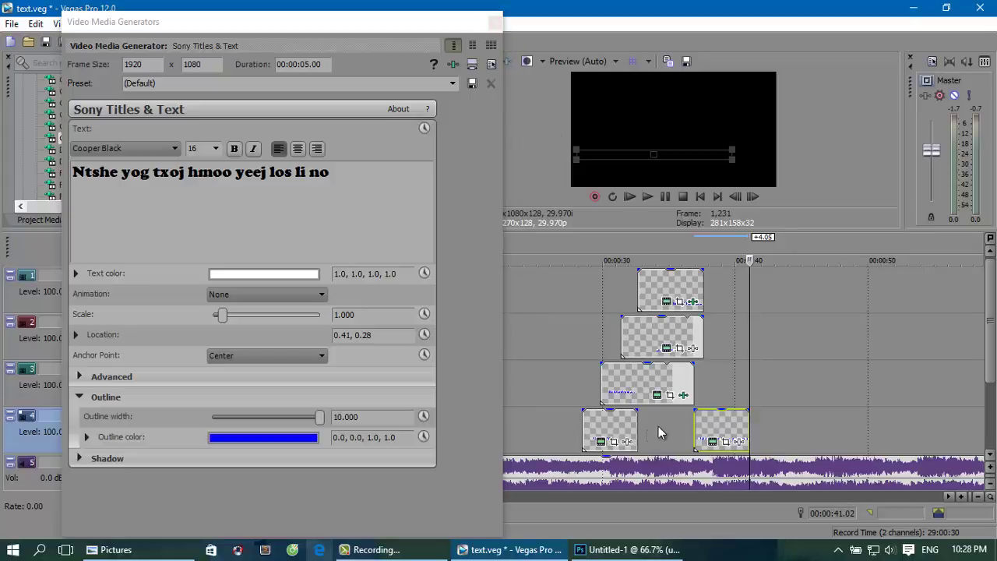
pyautogui.click(621, 437)
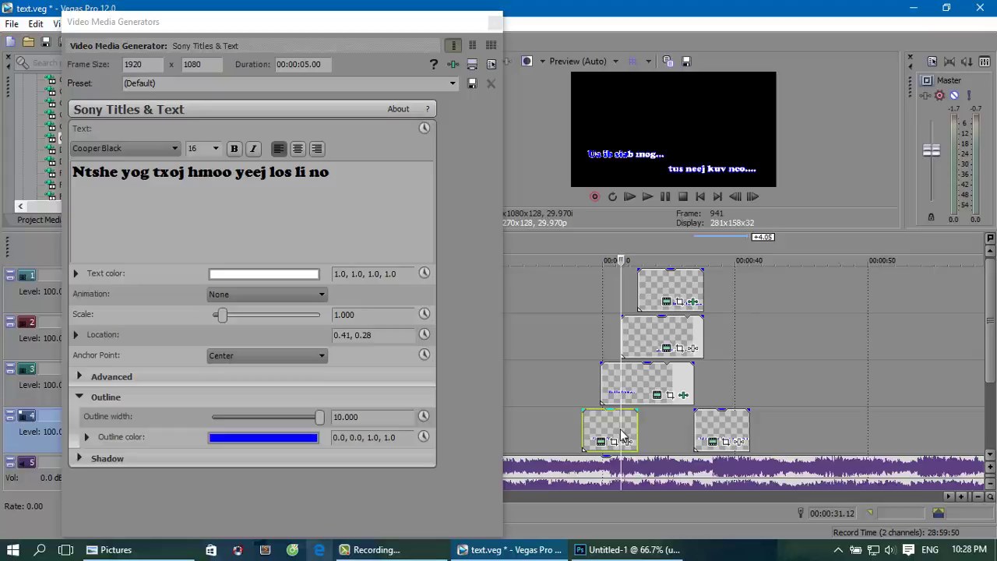
pyautogui.click(719, 426)
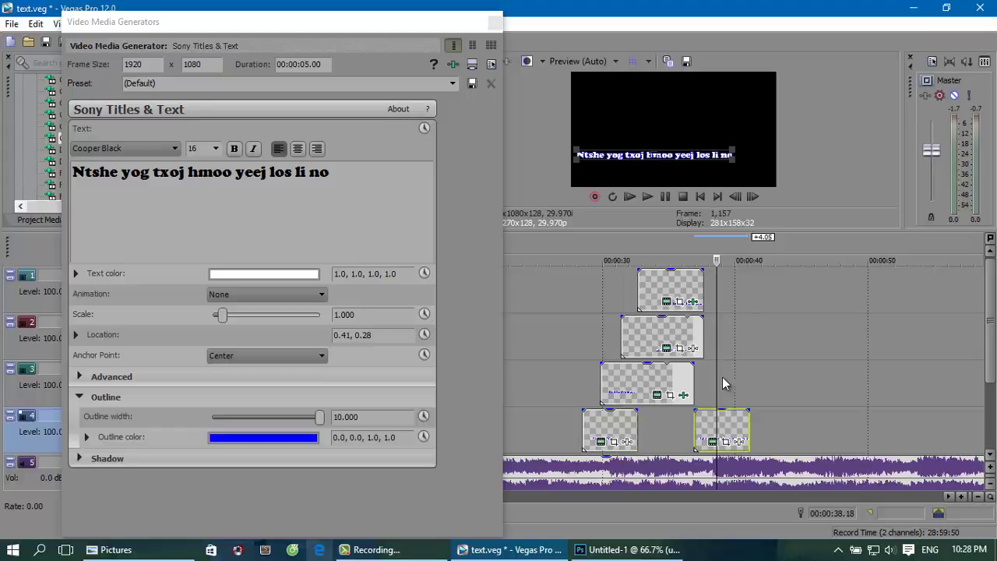
# Copy the blue "Ua ib siab mog..." title on track 3, and paste it as a new copy at 00:00:38.05.
pyautogui.press('Left')
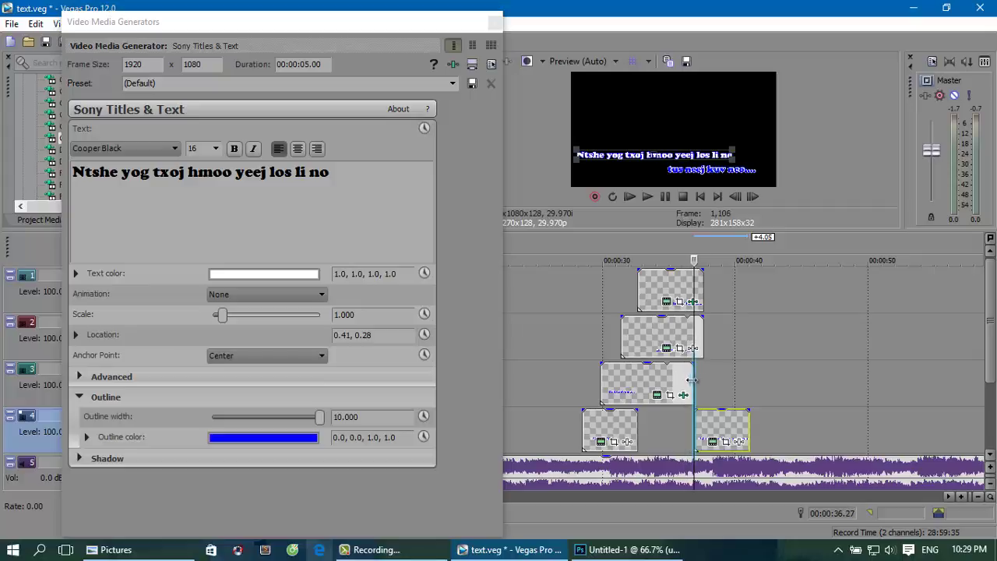
pyautogui.moveTo(692, 380)
pyautogui.mouseDown()
pyautogui.moveTo(678, 379)
pyautogui.moveTo(725, 379)
pyautogui.moveTo(699, 382)
pyautogui.mouseUp()
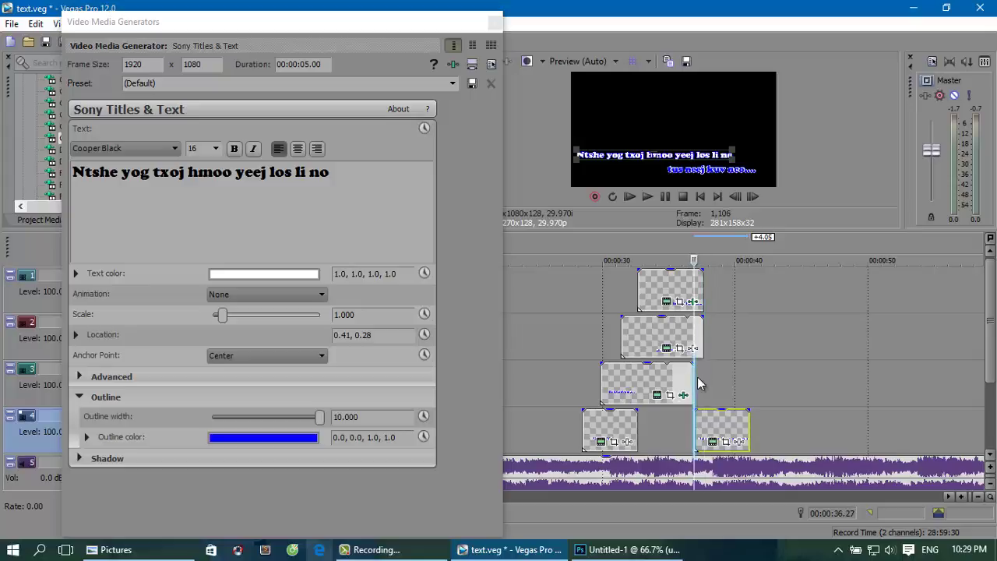
pyautogui.click(676, 385)
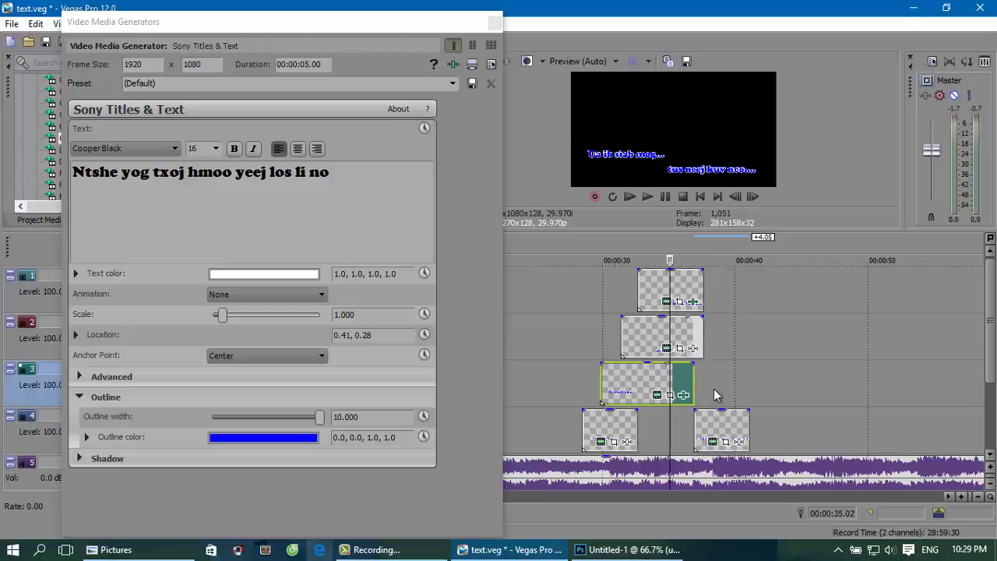
pyautogui.click(713, 391)
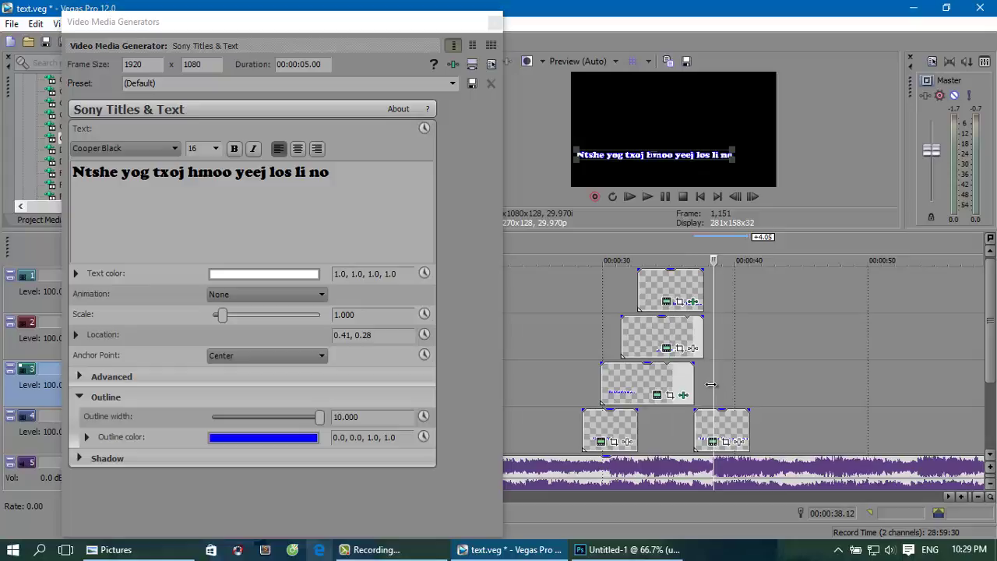
pyautogui.click(711, 383)
pyautogui.hotkey('ctrl', 'v')
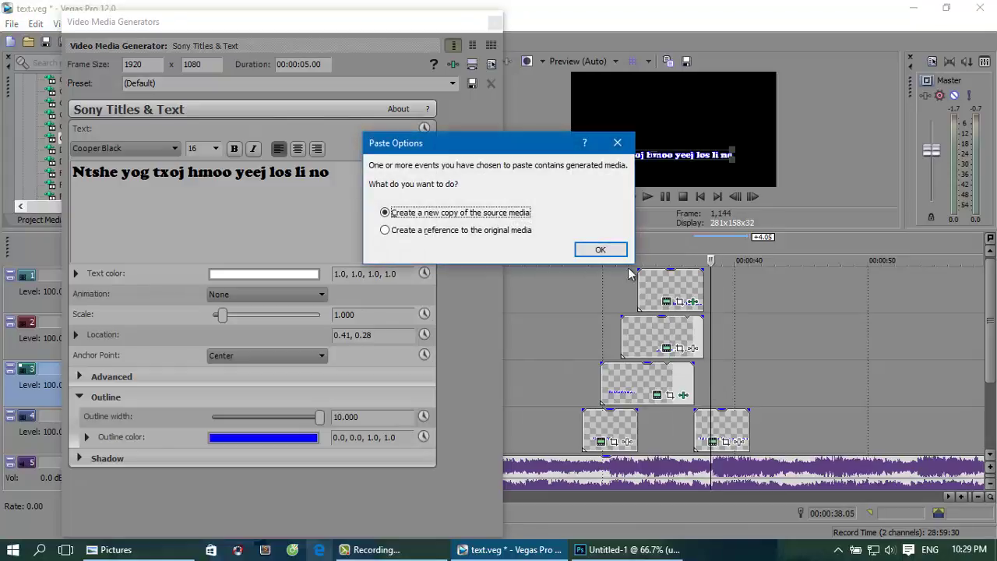
pyautogui.click(602, 250)
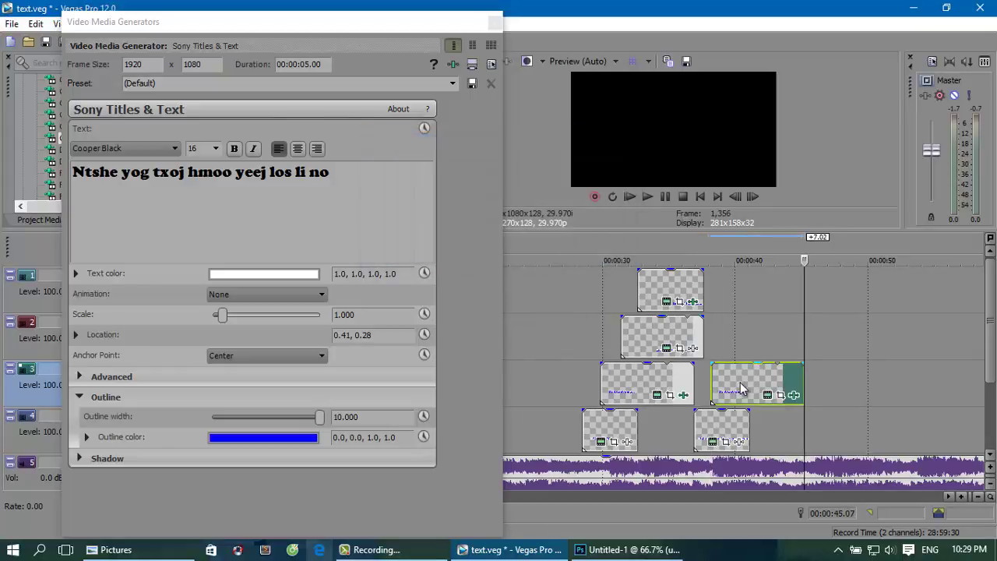
# Copy the white title's text "Ntshe yog txoj hmoo yeej los li no" into the pasted blue title, replacing its text, and close the title settings.
pyautogui.click(717, 421)
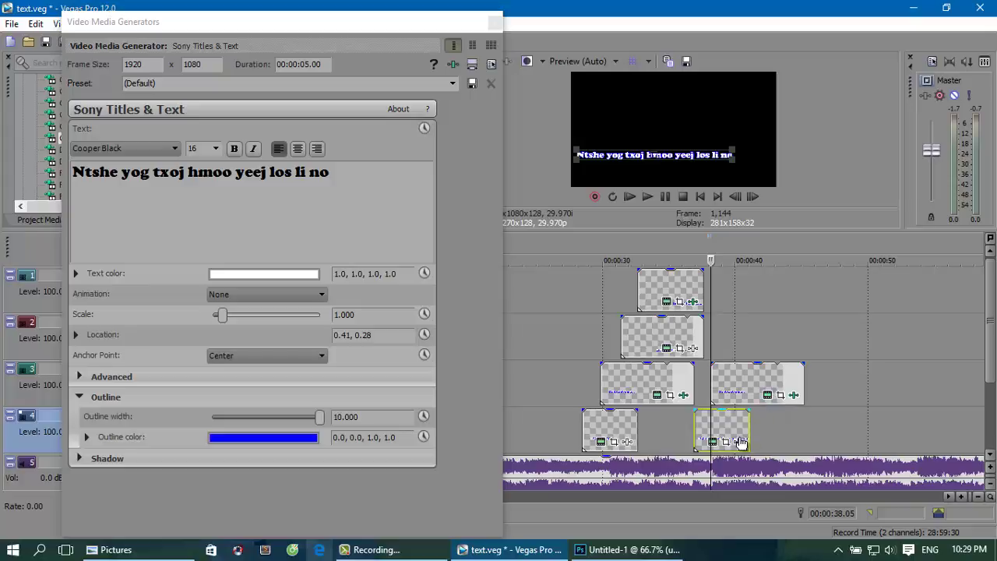
pyautogui.click(674, 348)
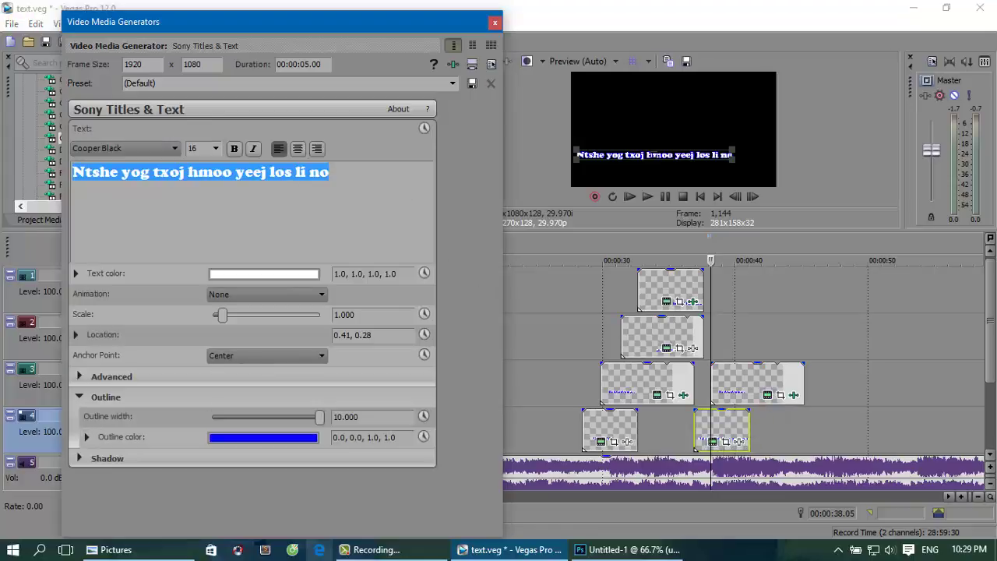
pyautogui.click(494, 25)
pyautogui.click(769, 396)
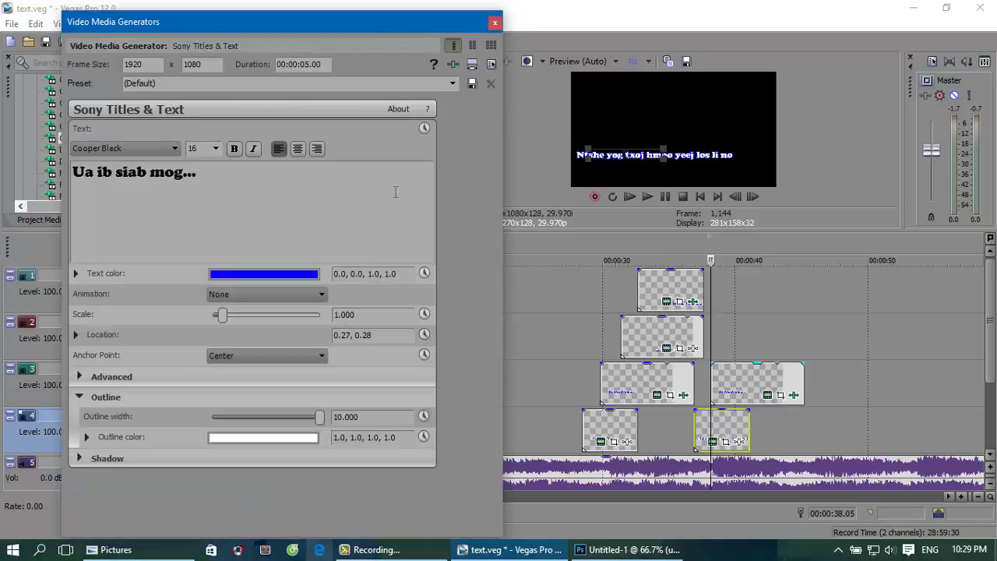
pyautogui.write('Ntshe yog txoj hmoo yeej los li no')
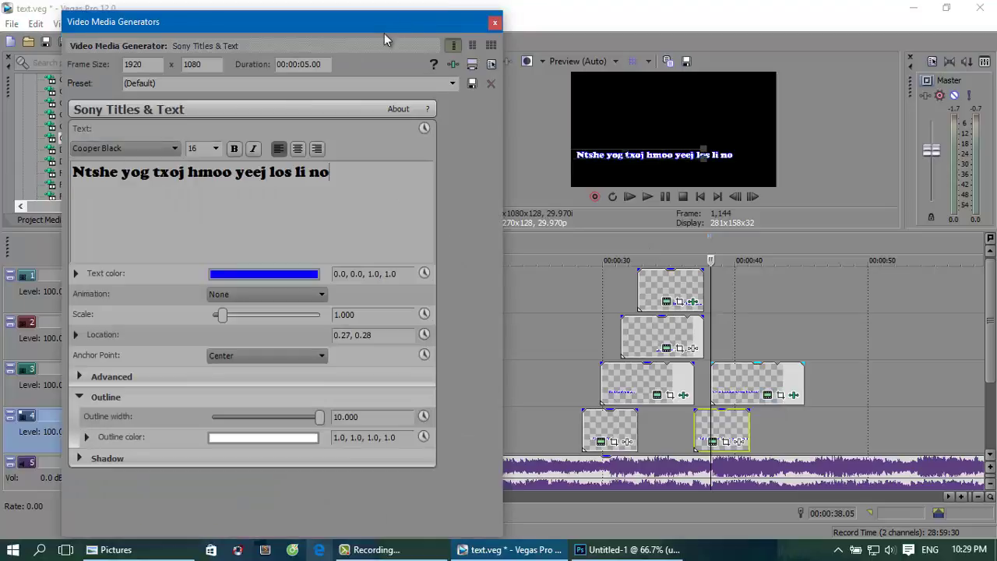
pyautogui.click(496, 24)
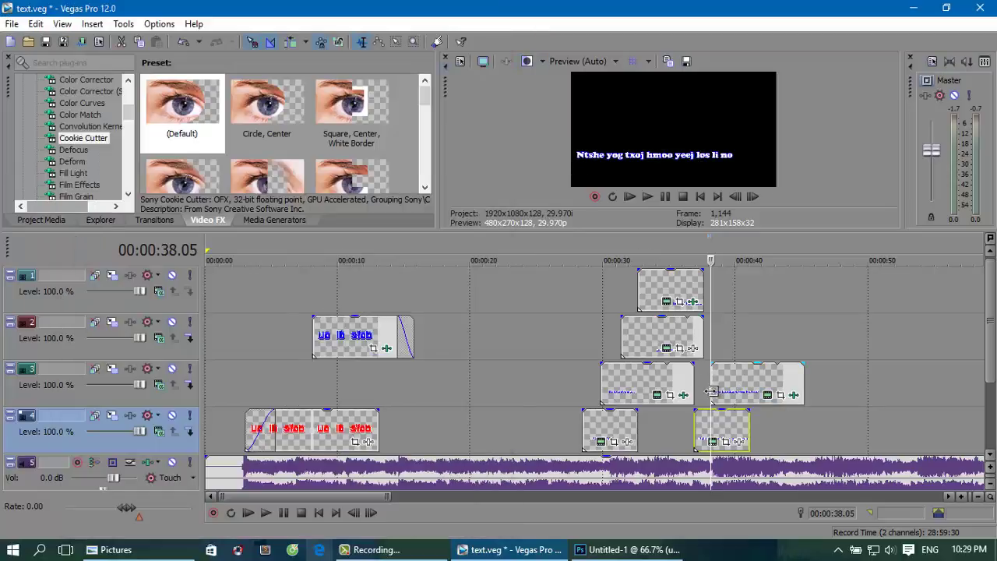
# Move the new blue title to location 0.41, 0.28 so it covers the white lyric, and play back the reveal.
pyautogui.press('space')
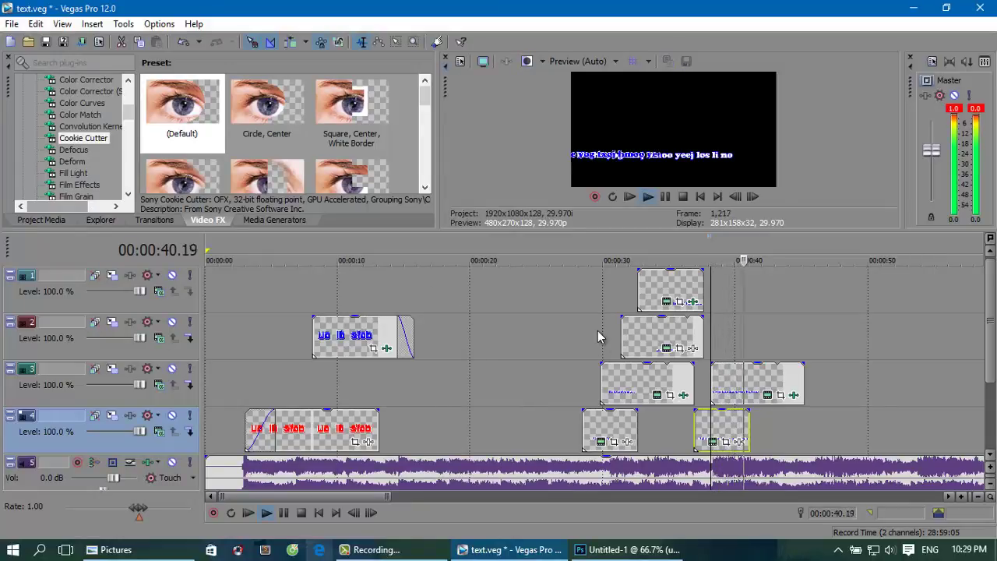
pyautogui.press('space')
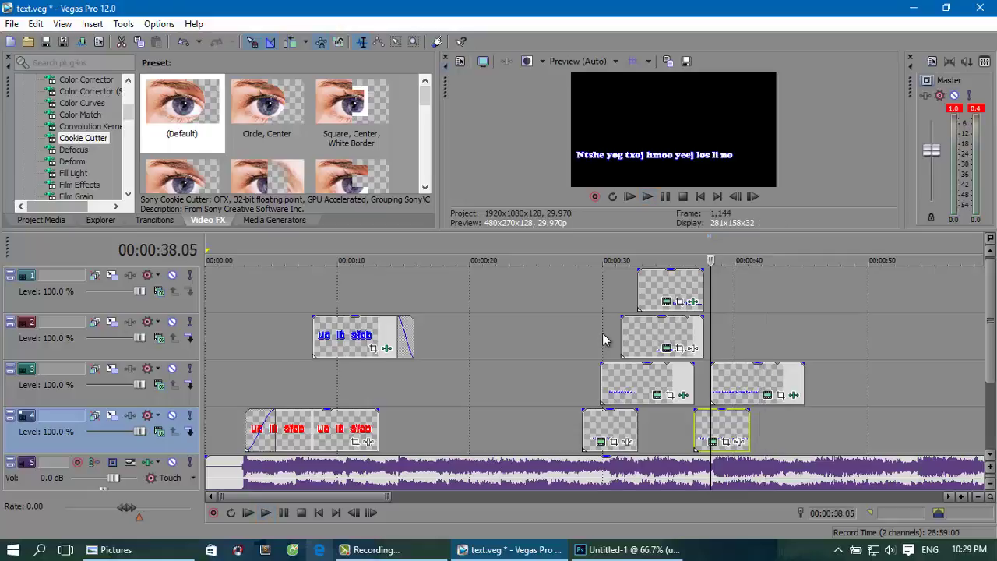
pyautogui.click(767, 396)
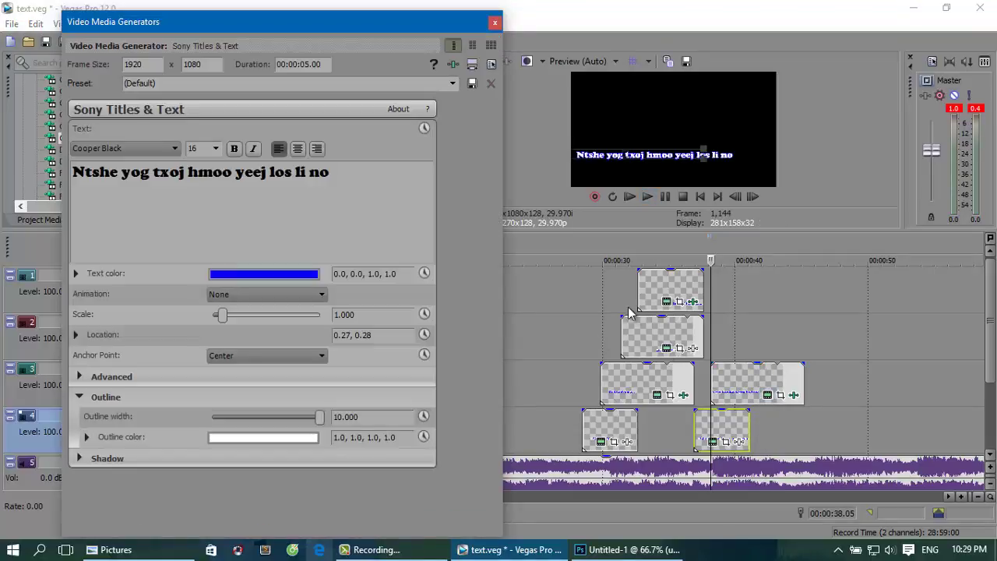
pyautogui.click(724, 399)
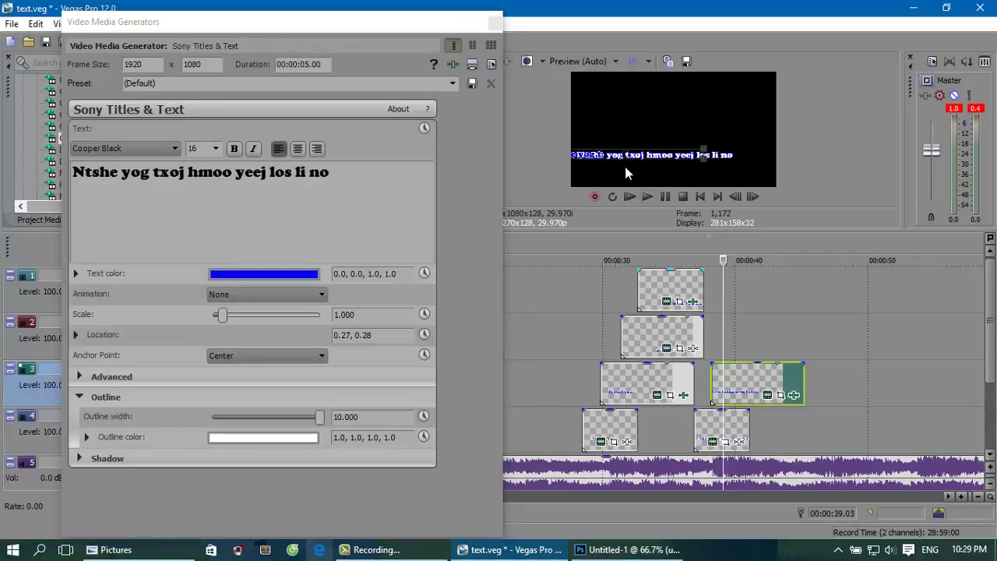
pyautogui.moveTo(636, 159); pyautogui.dragTo(661, 161)
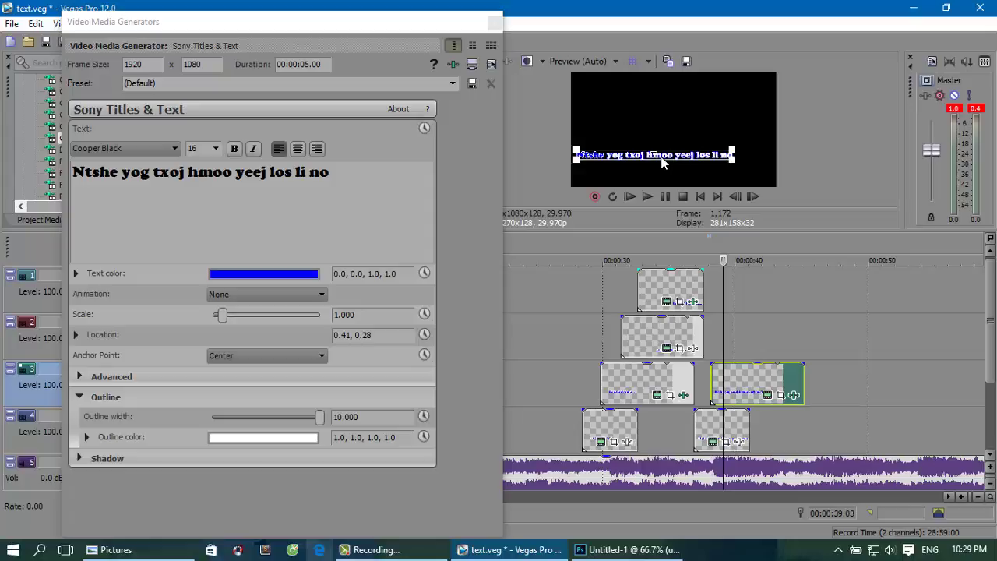
pyautogui.press('space')
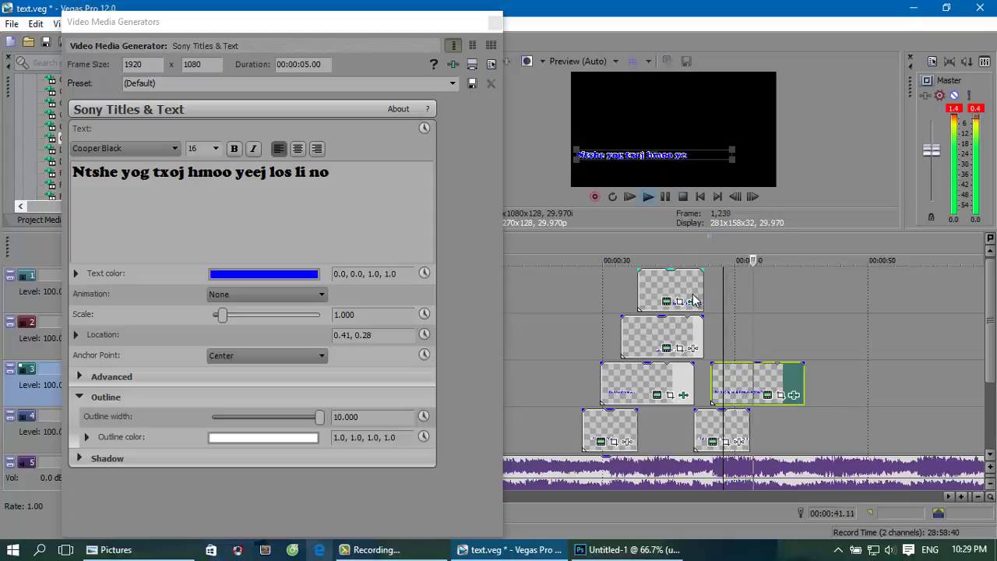
pyautogui.press('space')
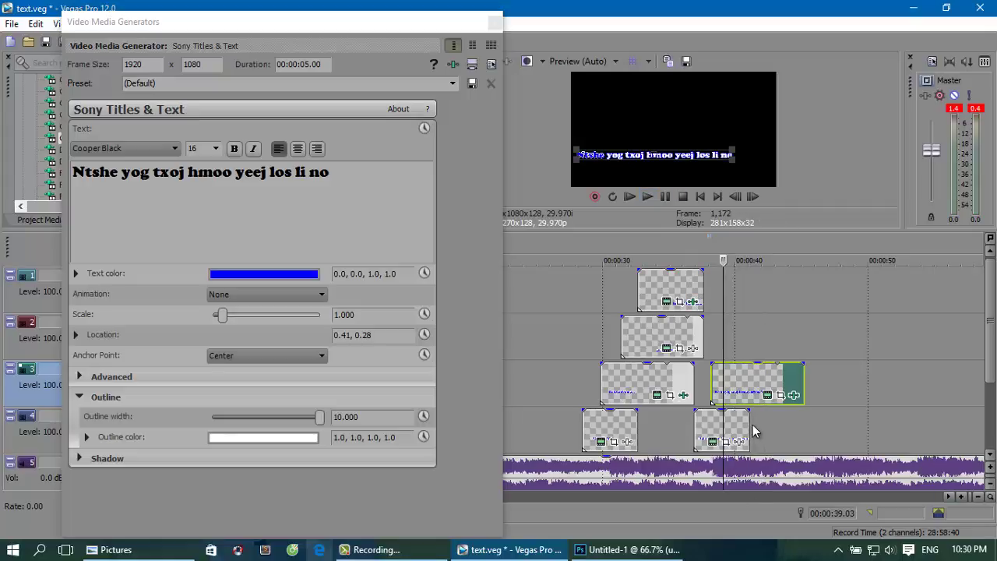
# Extend the white "Ntshe yog..." title on track 4 to end together with the blue title above it, and play it back.
pyautogui.moveTo(748, 423); pyautogui.dragTo(805, 432)
pyautogui.press('space')
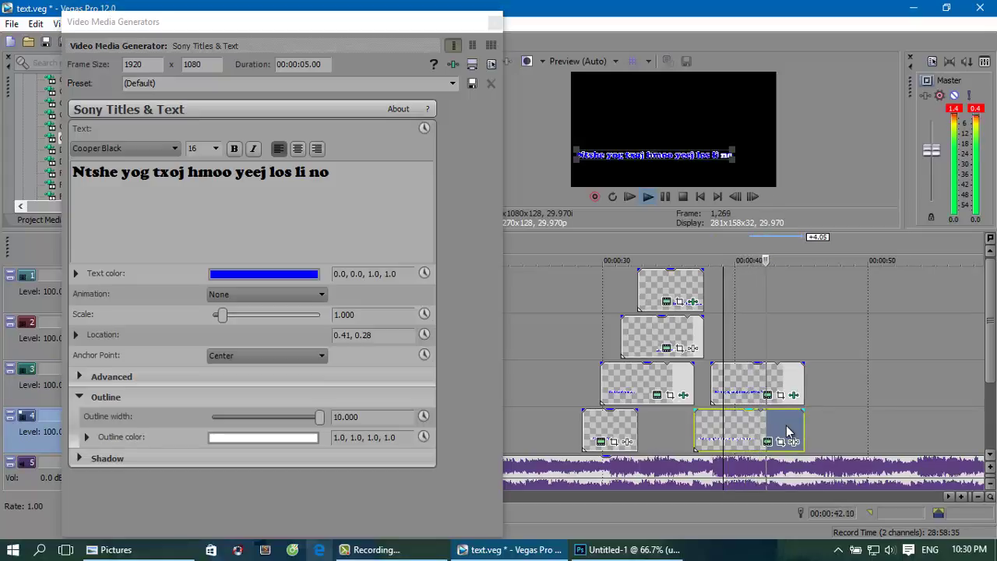
pyautogui.press('space')
# Preview the lyric from 00:00:37.19, and move the blue title's Cookie Cutter center to 0.011, 0.278.
pyautogui.click(706, 396)
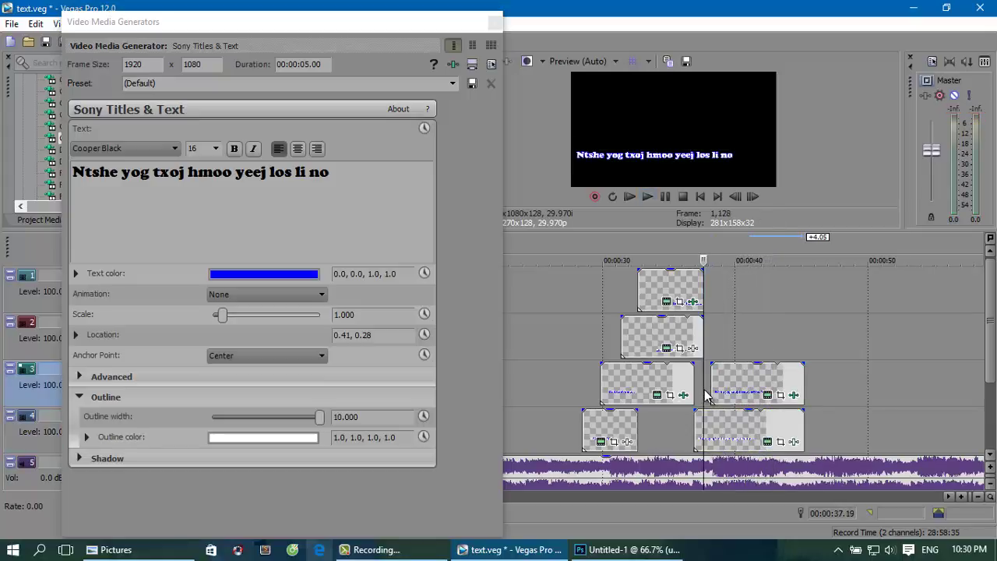
pyautogui.press('space')
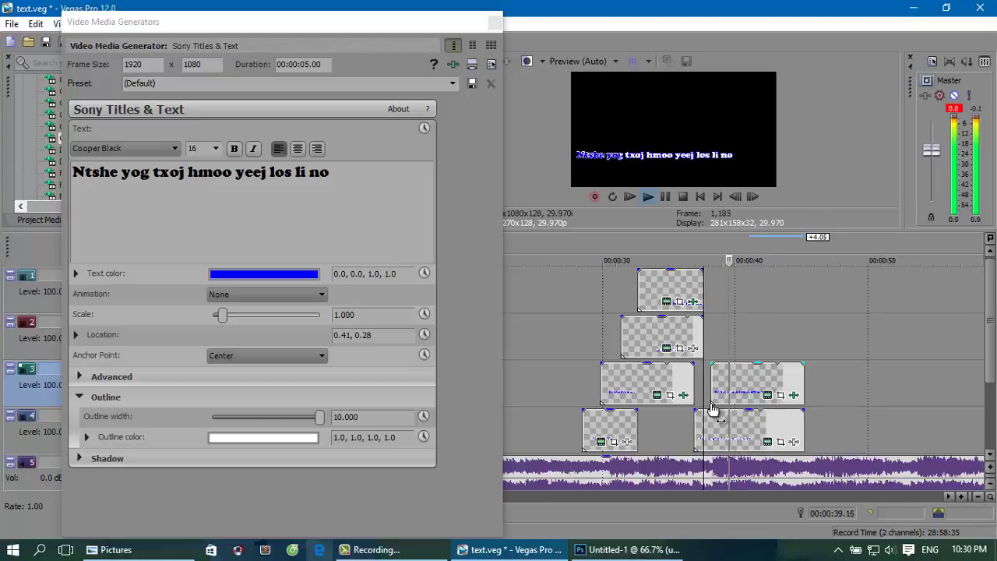
pyautogui.press('space')
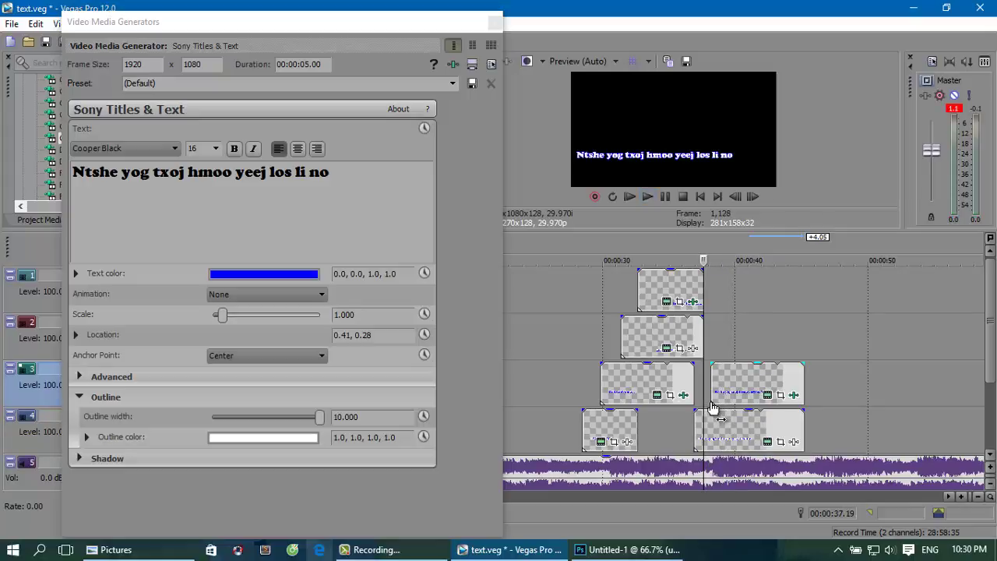
pyautogui.click(793, 397)
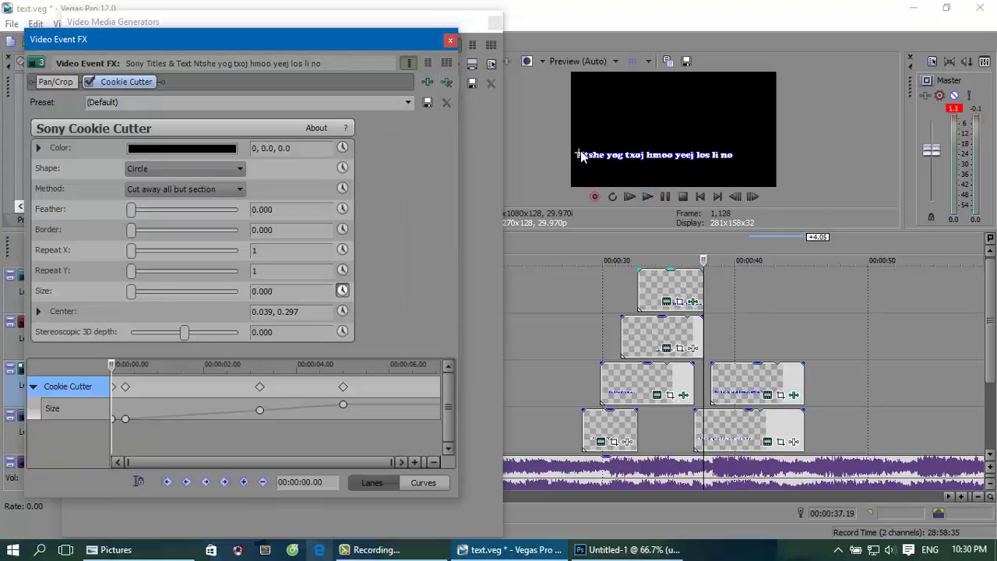
pyautogui.moveTo(581, 156); pyautogui.dragTo(579, 158)
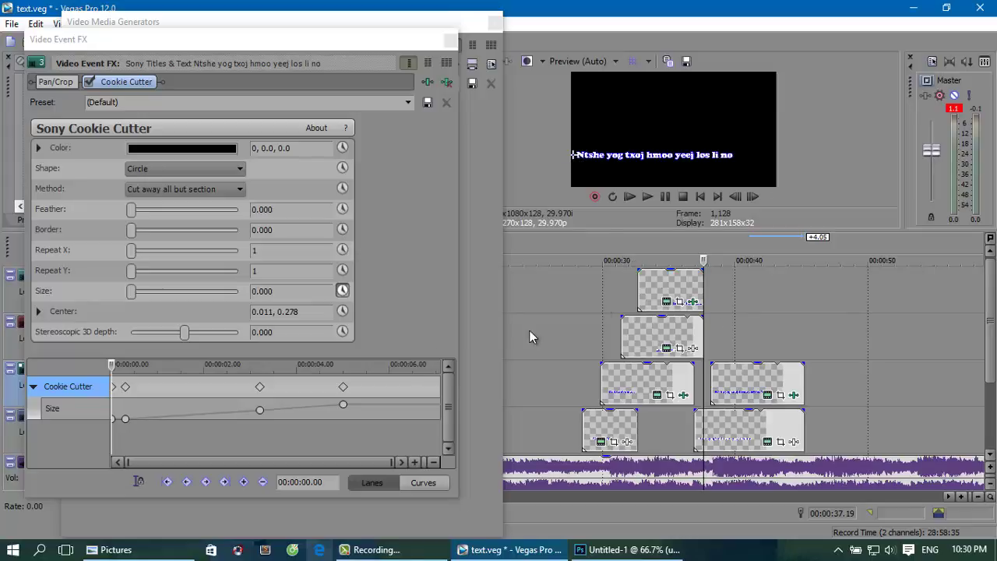
# Move the blue title's three Cookie Cutter keyframes after the start to the end of the effect timeline.
pyautogui.click(794, 398)
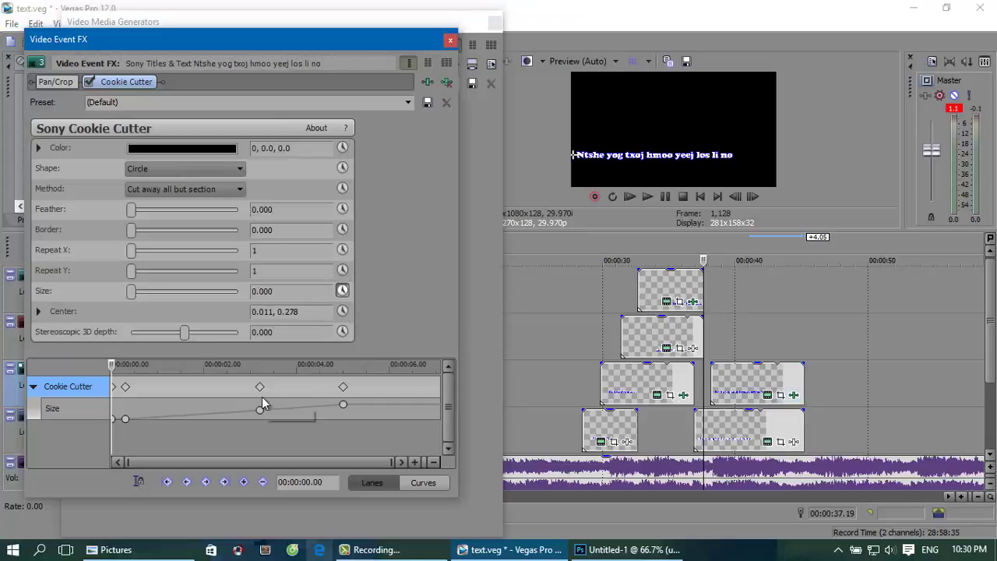
pyautogui.moveTo(260, 406); pyautogui.dragTo(464, 387)
pyautogui.moveTo(343, 387); pyautogui.dragTo(499, 395)
pyautogui.moveTo(126, 387); pyautogui.dragTo(581, 379)
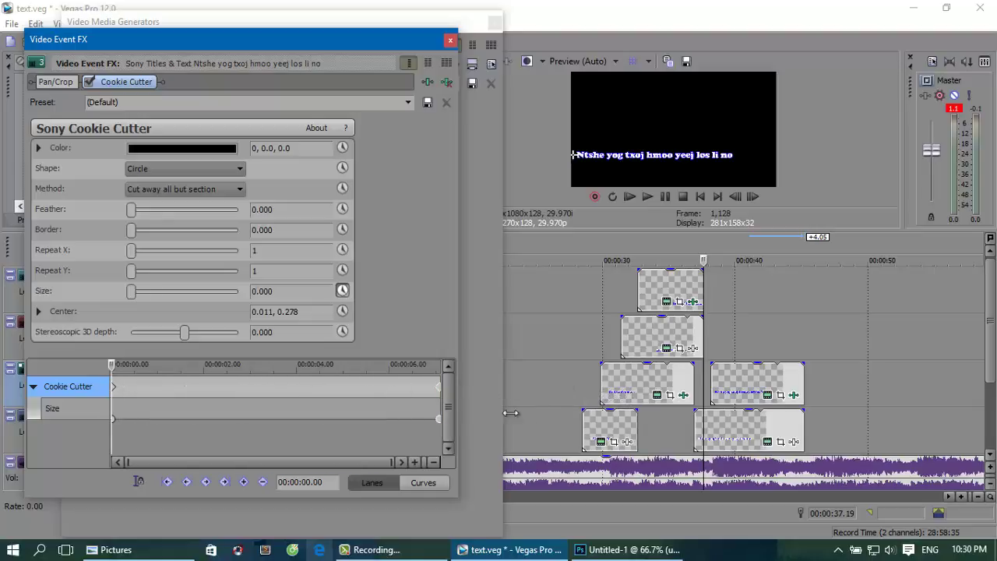
# Set the Cookie Cutter size to 1.000 at the 00:00:07.02 end keyframe, and play back the reveal.
pyautogui.click(134, 292)
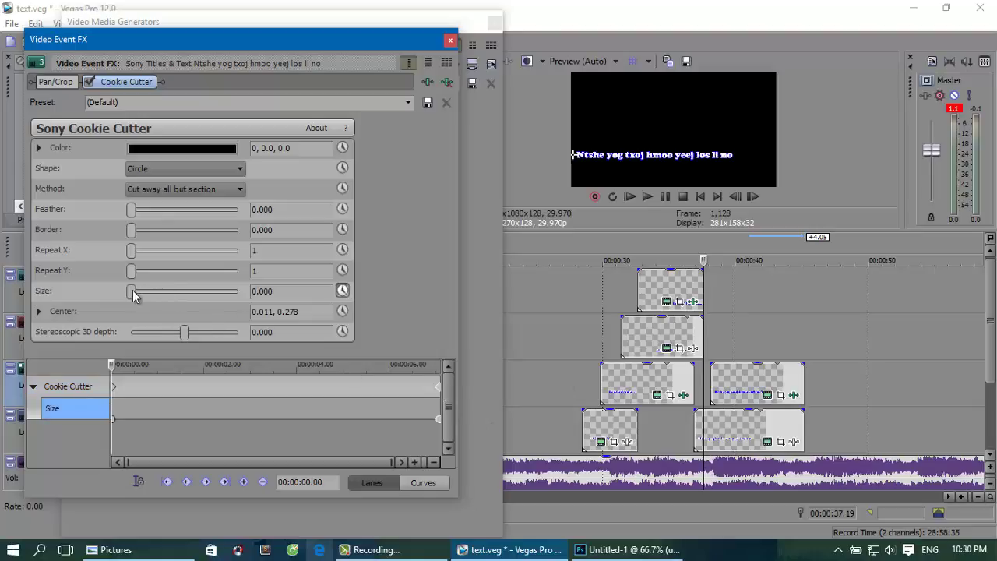
pyautogui.click(439, 386)
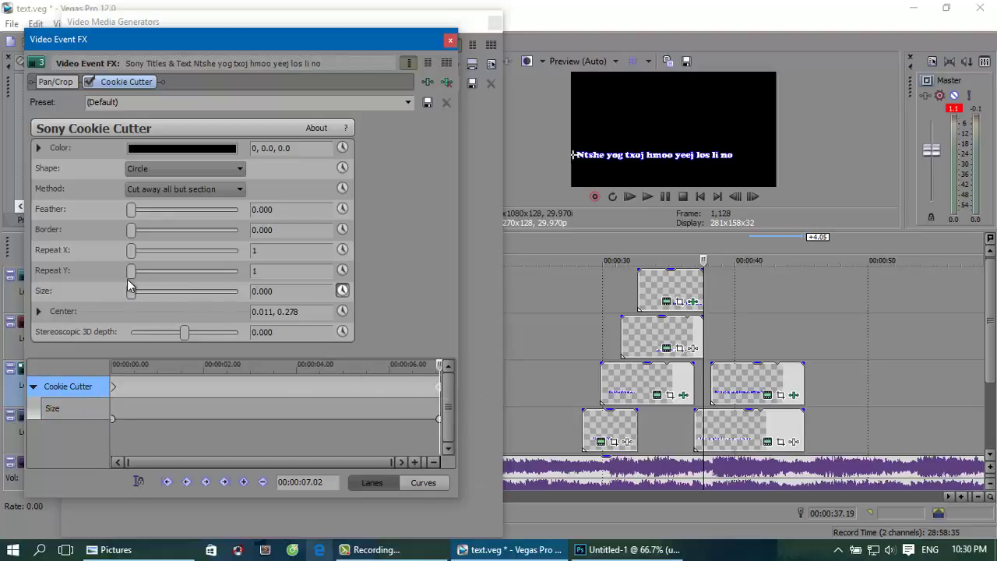
pyautogui.moveTo(132, 292); pyautogui.dragTo(355, 309)
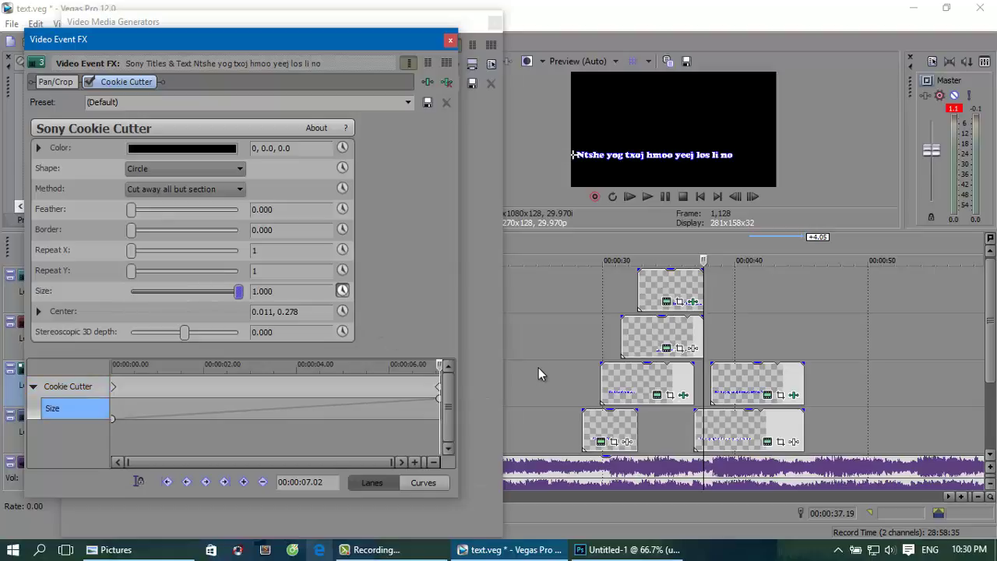
pyautogui.click(646, 198)
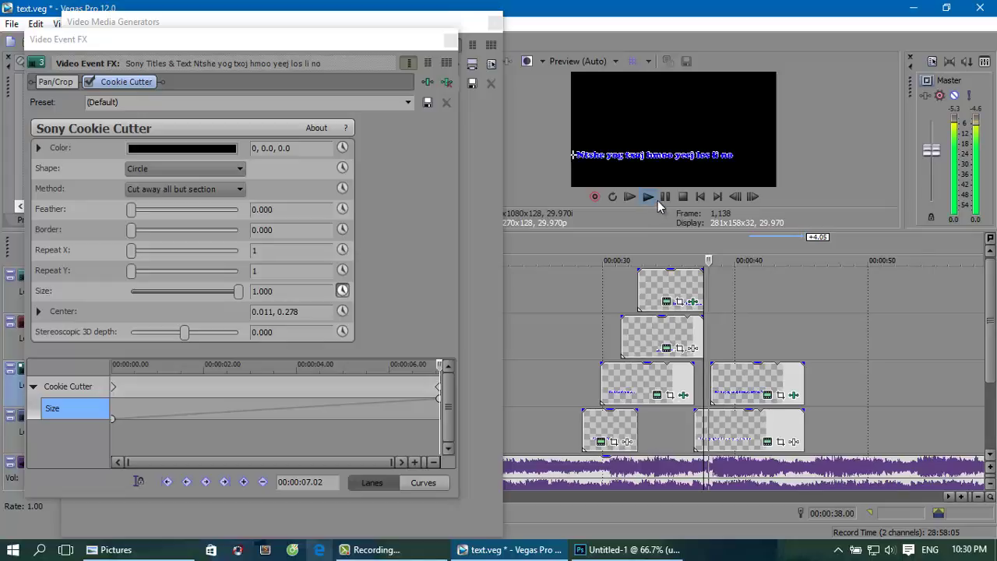
pyautogui.click(666, 196)
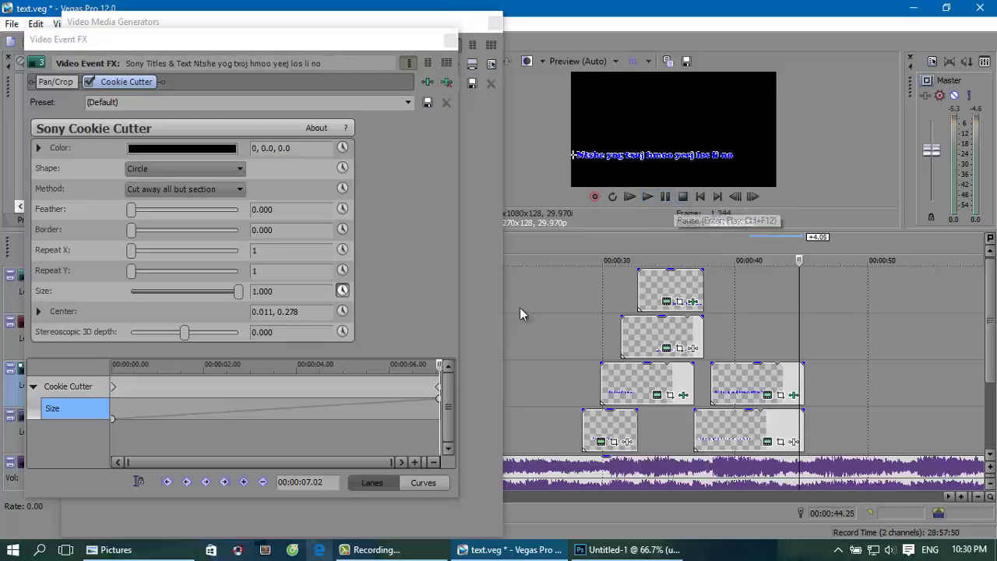
# Move the Cookie Cutter end keyframe earlier to a little past the six-second mark, and play the lyric from 00:00:38.05.
pyautogui.moveTo(439, 389); pyautogui.dragTo(407, 386)
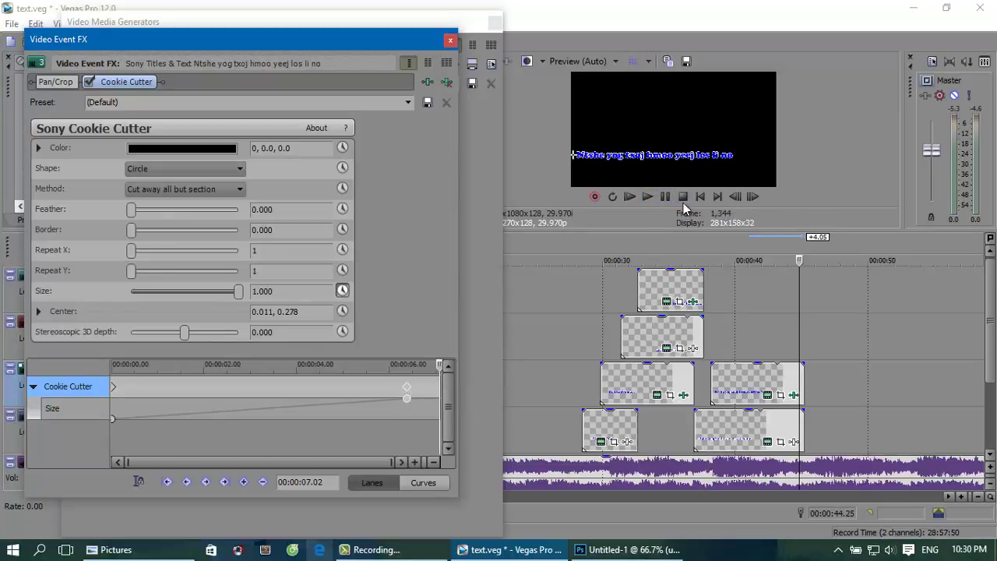
pyautogui.click(649, 215)
pyautogui.click(711, 290)
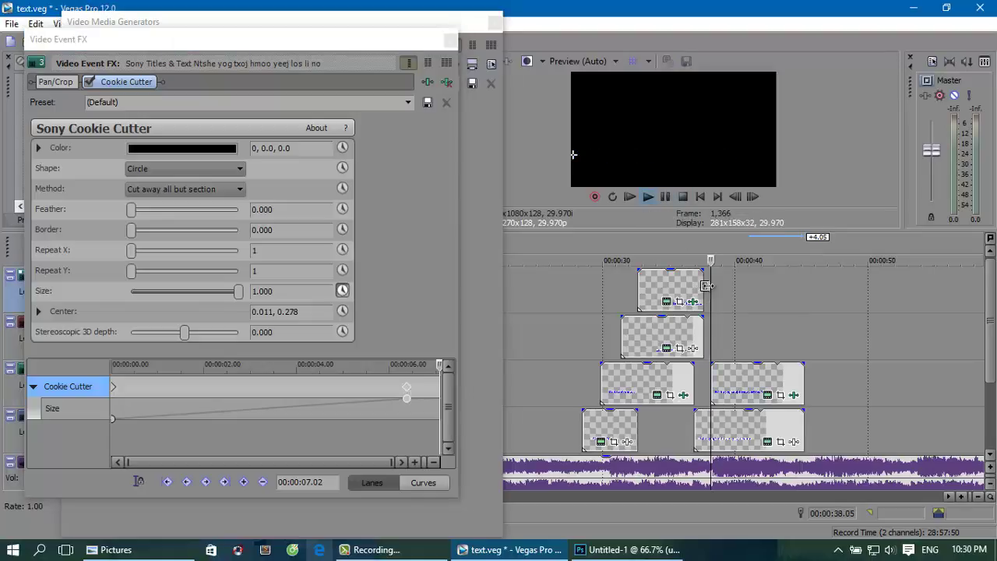
pyautogui.click(647, 197)
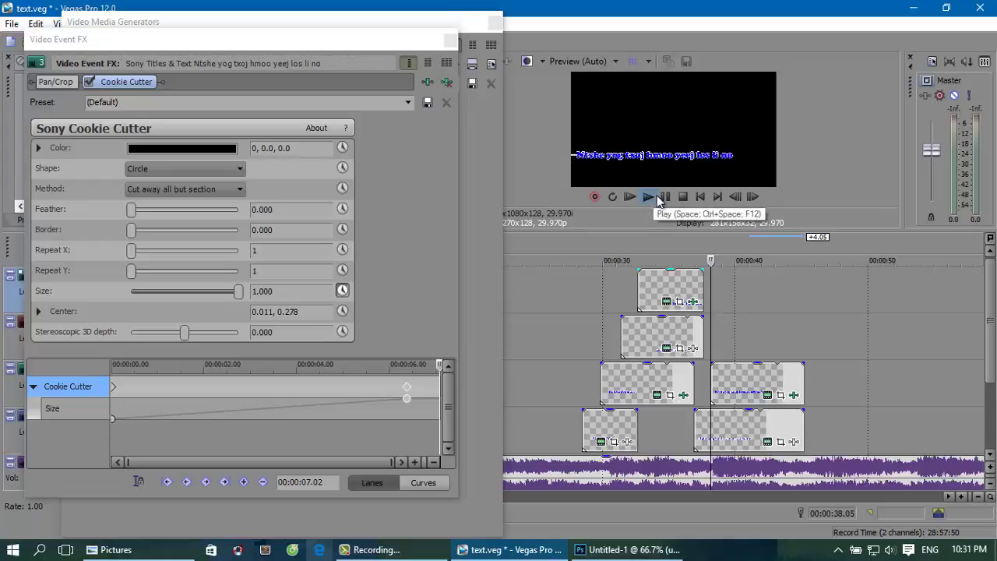
pyautogui.click(649, 200)
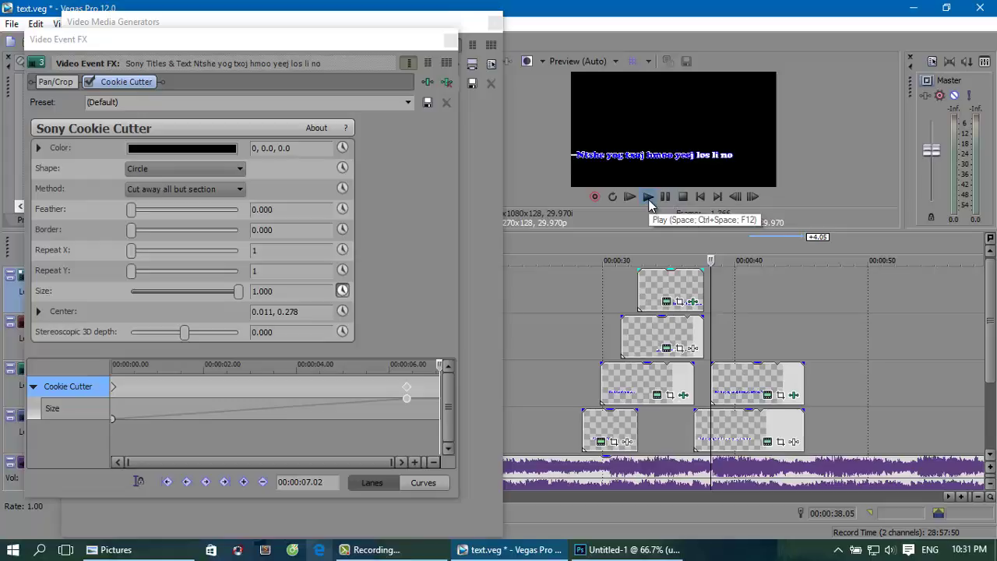
# Stop the current playback and play all the lyric lines from 00:00:28.14, at the start of the first white title.
pyautogui.click(682, 197)
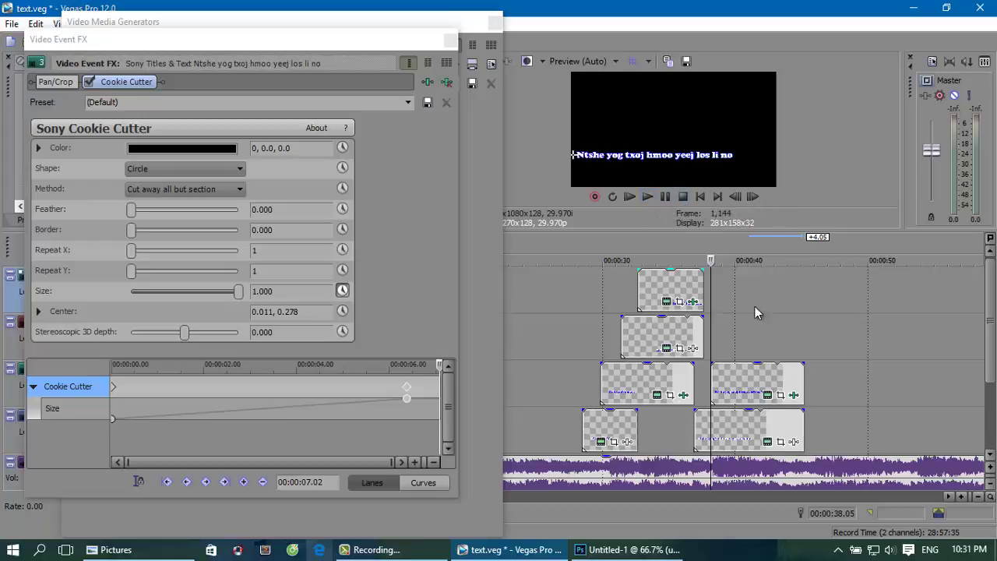
pyautogui.click(714, 377)
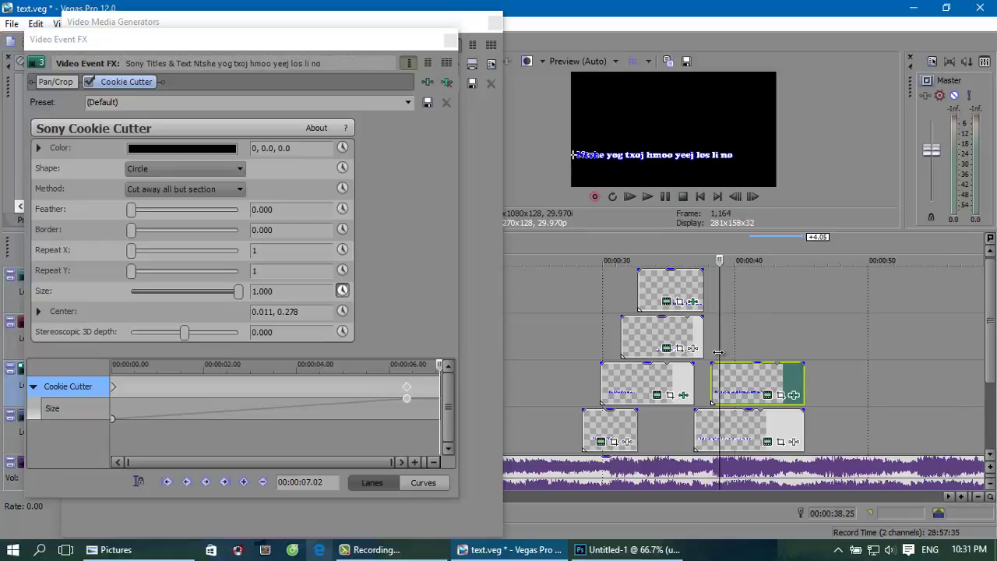
pyautogui.click(586, 367)
pyautogui.click(583, 367)
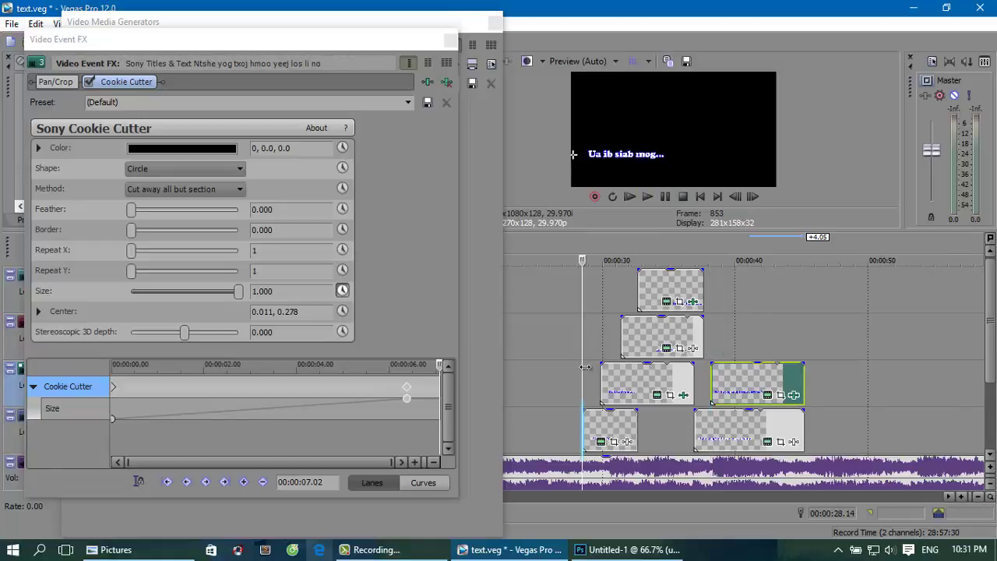
pyautogui.press('space')
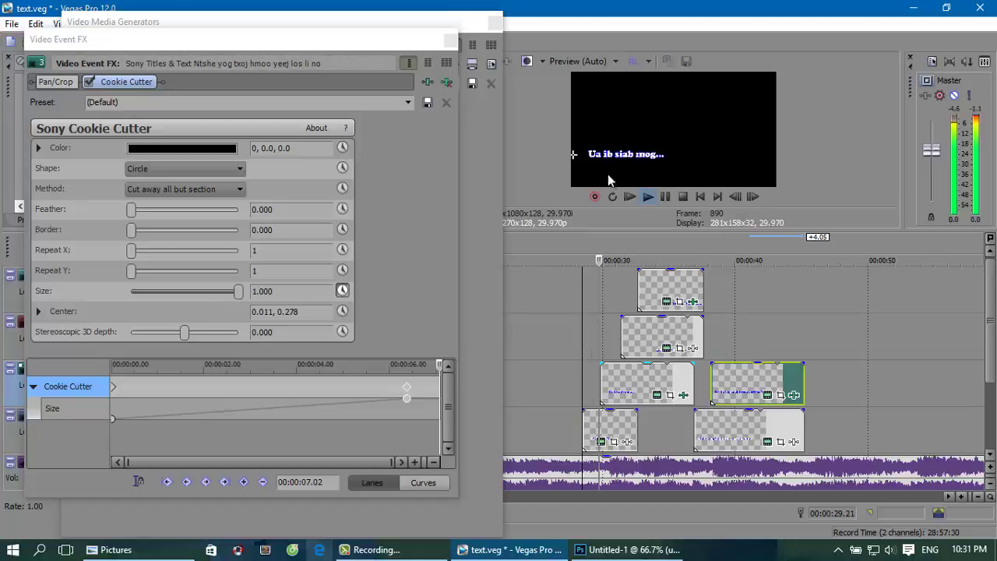
# Close the Video Event FX and Video Media Generators windows, and temporarily enlarge the video preview to watch the lyrics play.
pyautogui.click(451, 40)
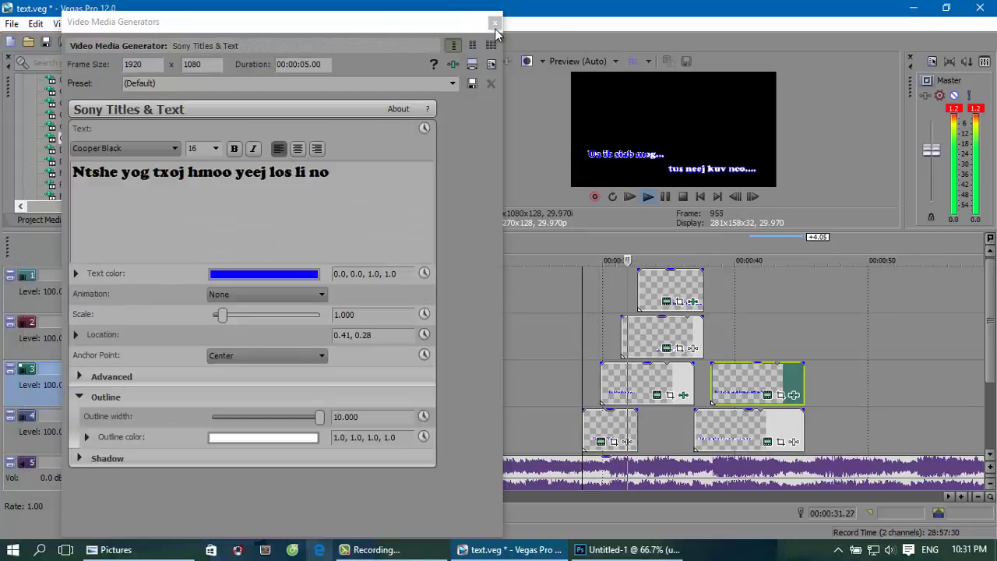
pyautogui.click(495, 25)
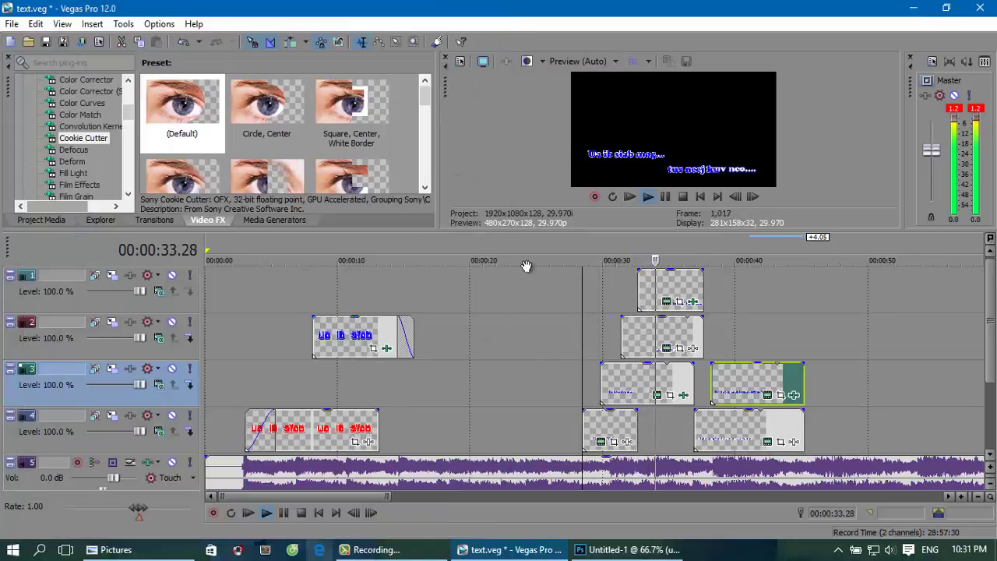
pyautogui.moveTo(543, 231); pyautogui.dragTo(575, 458)
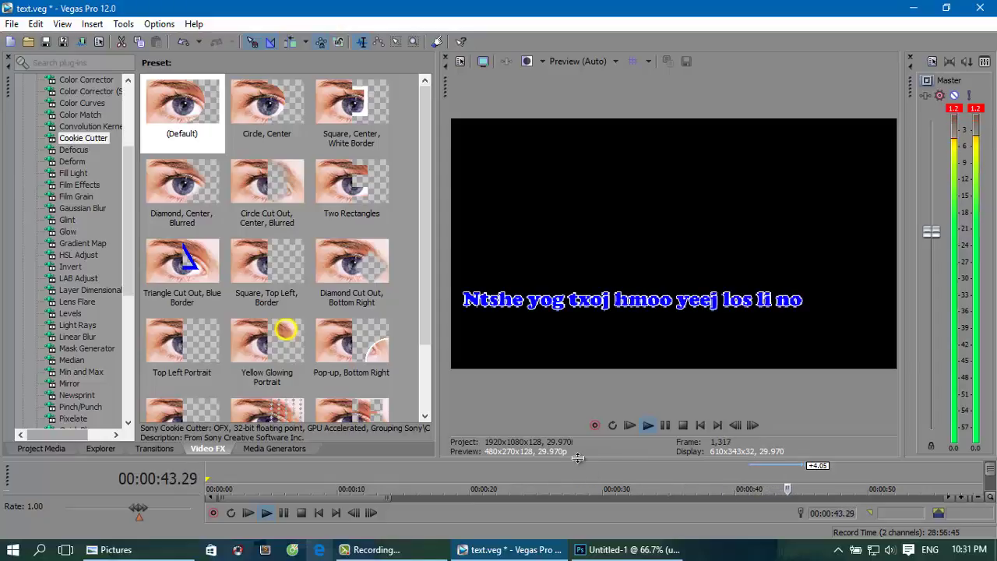
pyautogui.moveTo(578, 458); pyautogui.dragTo(578, 241)
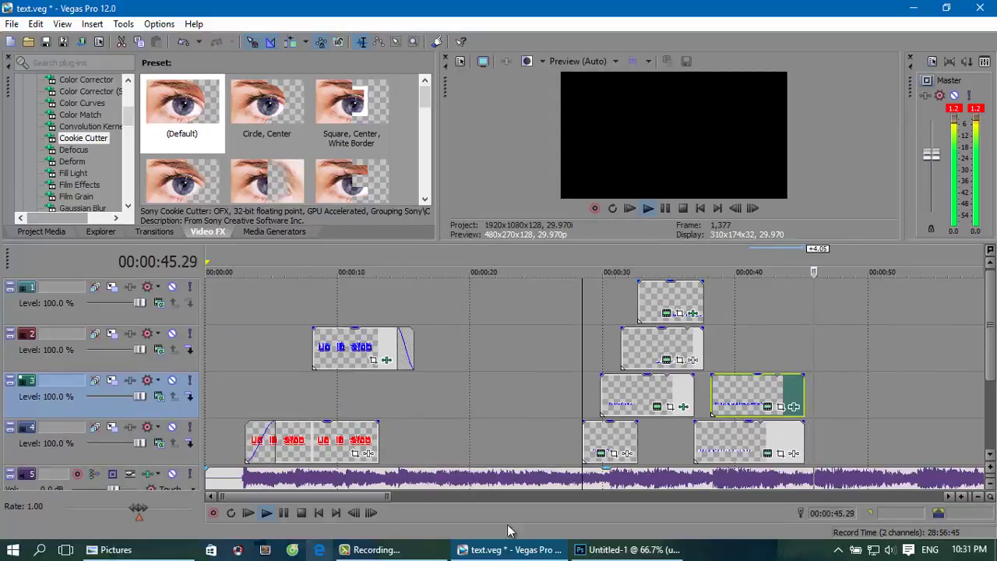
pyautogui.click(371, 549)
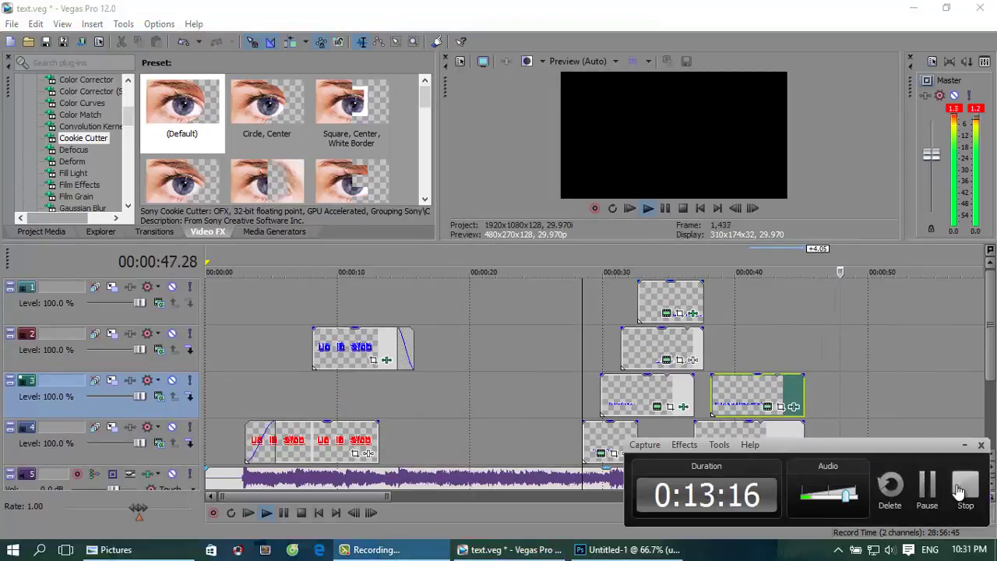